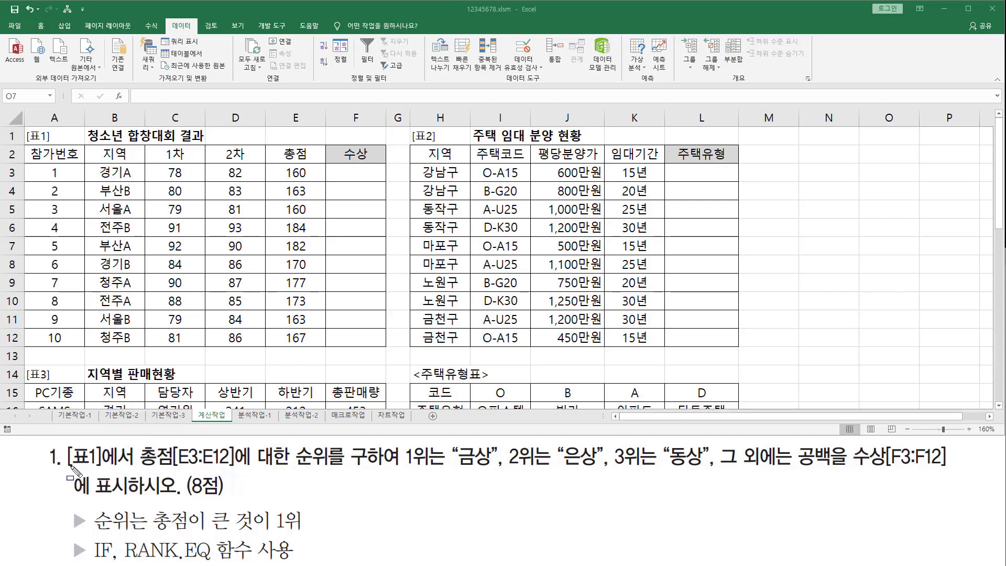
{"action": "left_click_drag", "start_coordinate": [66, 470], "coordinate": [721, 471]}
{"action": "left_click_drag", "start_coordinate": [791, 472], "coordinate": [833, 472]}
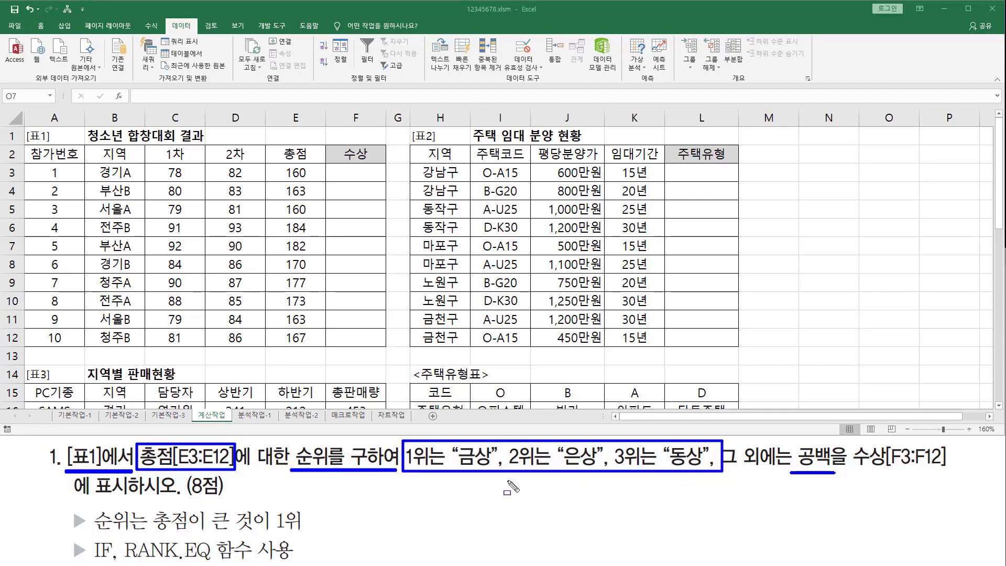
{"action": "left_click_drag", "start_coordinate": [95, 532], "coordinate": [308, 534]}
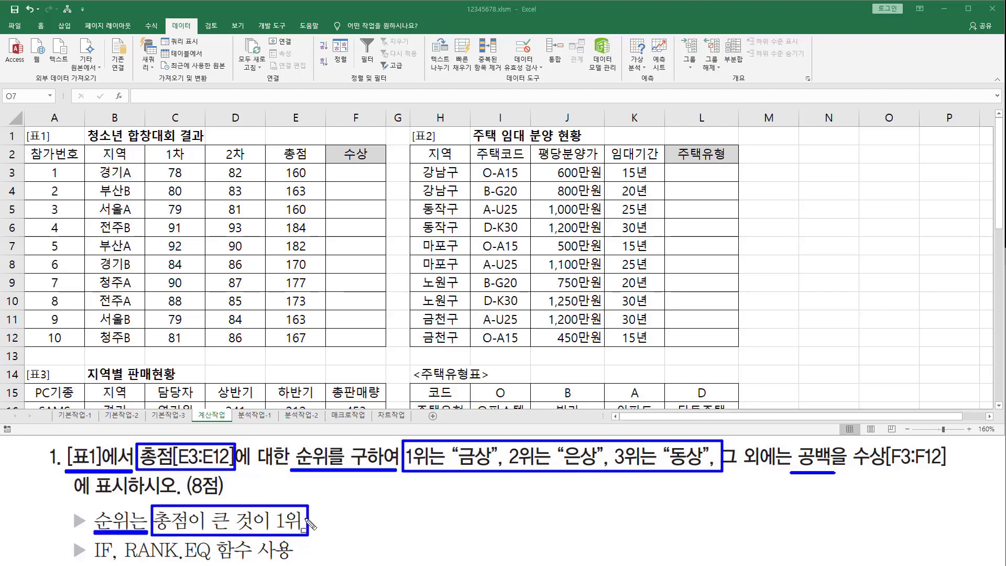
{"action": "left_click_drag", "start_coordinate": [90, 559], "coordinate": [207, 558]}
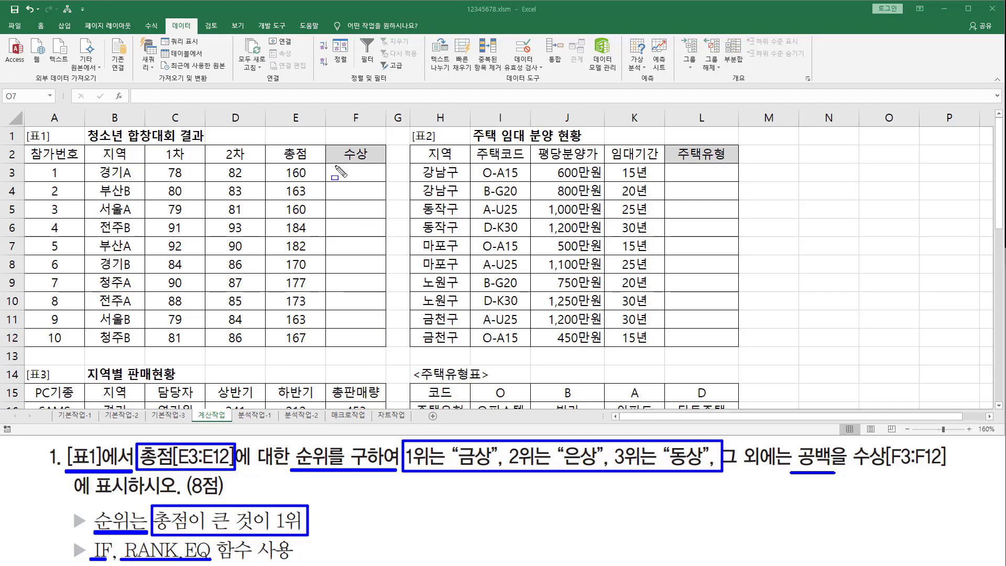
{"action": "mouse_move", "coordinate": [328, 164]}
{"action": "left_mouse_down"}
{"action": "mouse_move", "coordinate": [389, 346]}
{"action": "mouse_move", "coordinate": [380, 345]}
{"action": "left_mouse_up"}
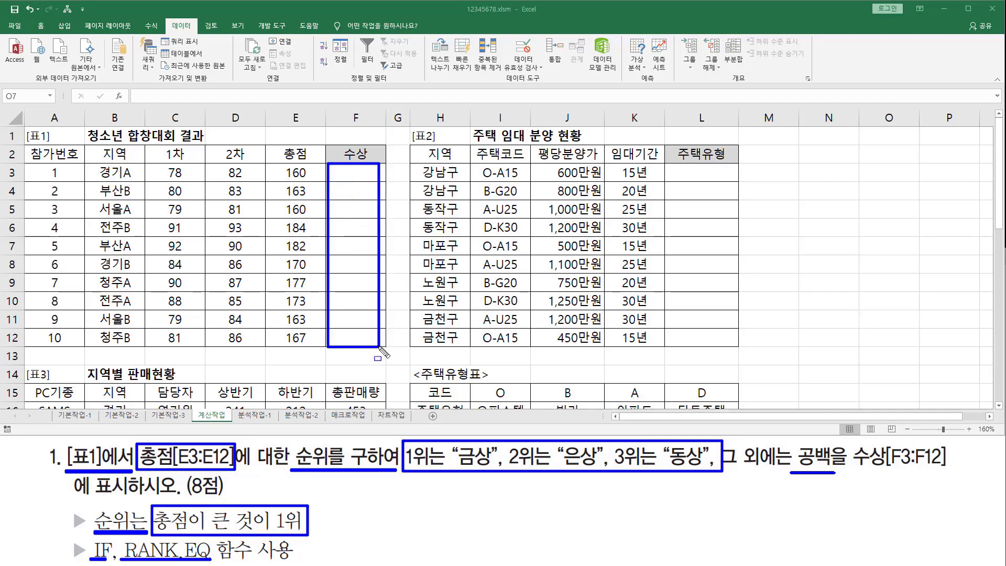
{"action": "key", "text": "Escape"}
- Enter the formula =RANK.EQ(E3,E3:E12) in cell F3 to rank the first participant's total score
{"action": "left_click", "coordinate": [351, 175]}
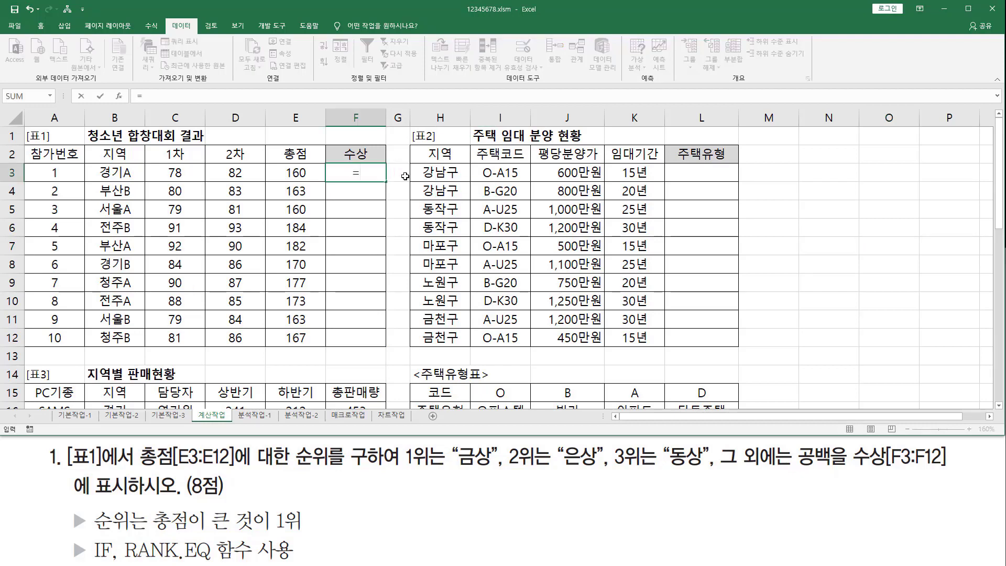
{"action": "type", "text": "=re"}
{"action": "key", "text": "BackSpace"}
{"action": "type", "text": "ank"}
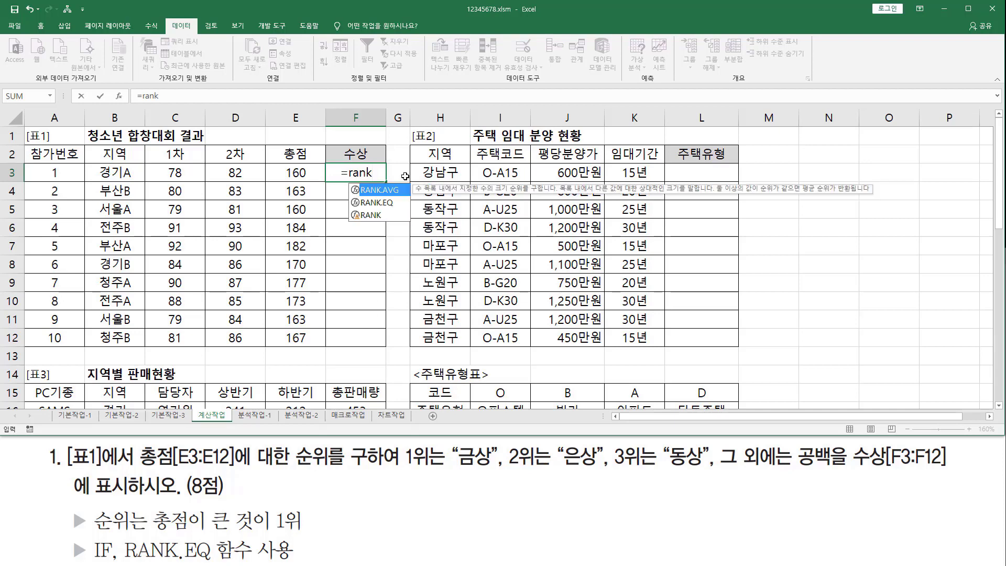
{"action": "type", "text": ".e"}
{"action": "key", "text": "Tab"}
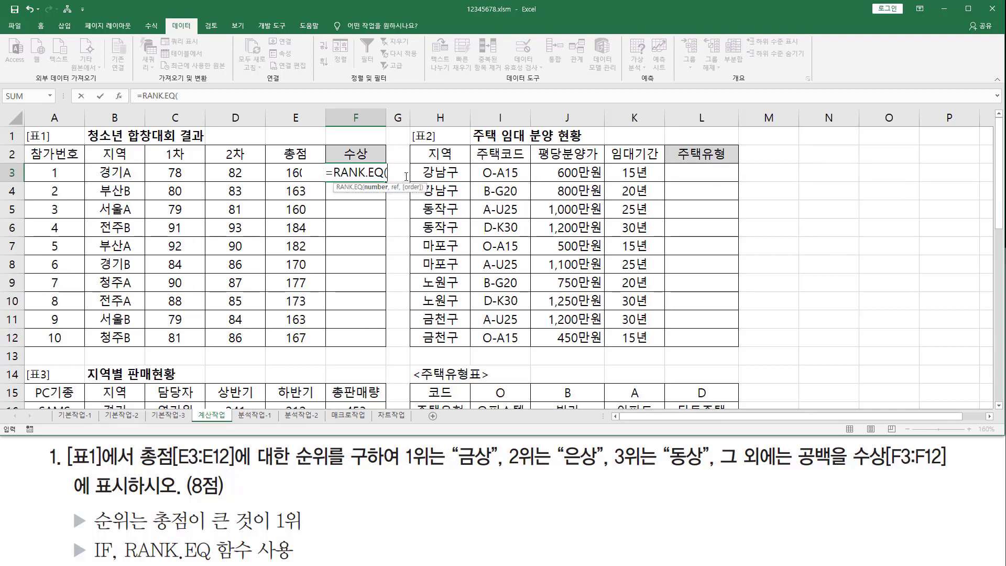
{"action": "left_click", "coordinate": [285, 172]}
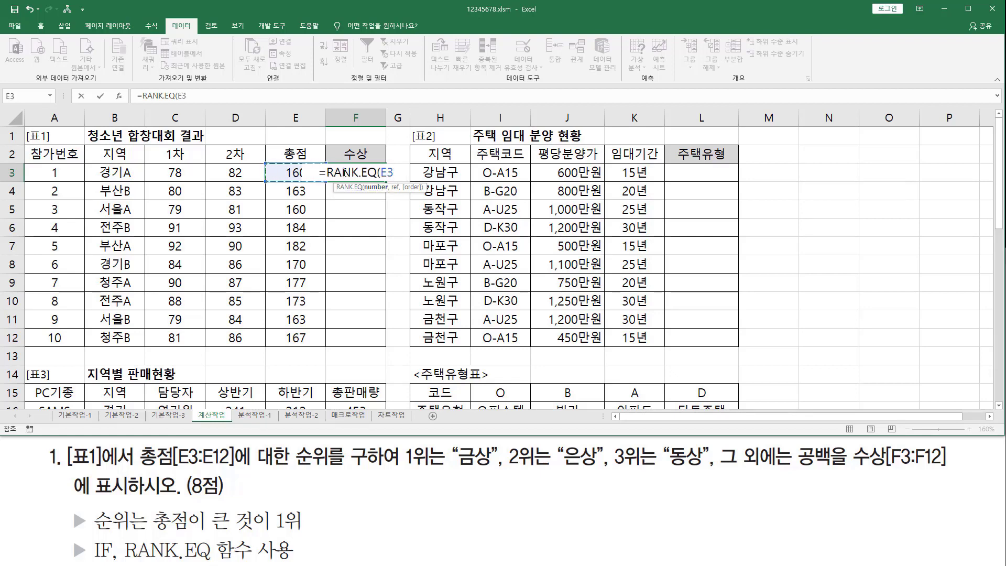
{"action": "left_click_drag", "start_coordinate": [334, 173], "coordinate": [296, 337]}
{"action": "type", "text": ","}
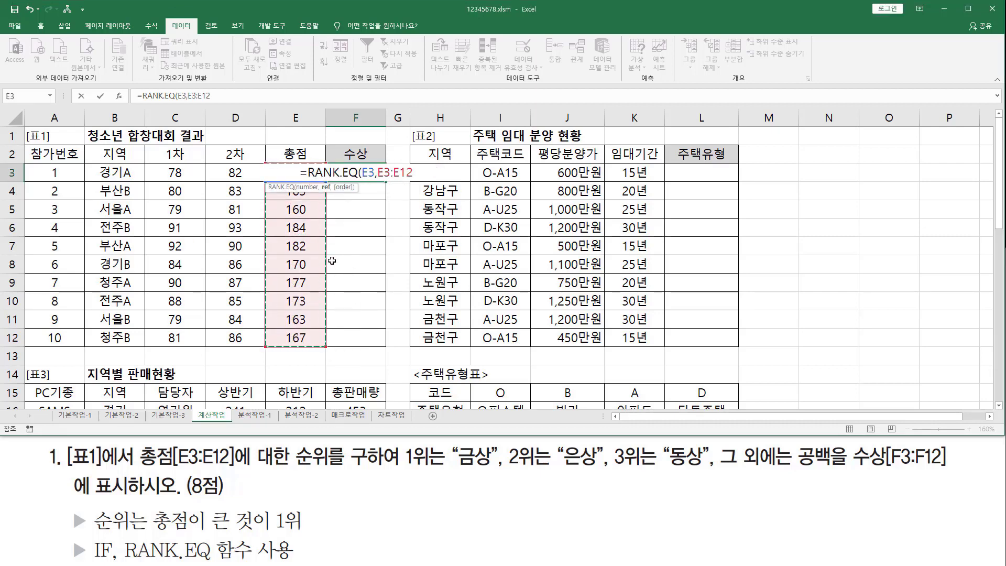
{"action": "type", "text": ")"}
{"action": "key", "text": "Return"}
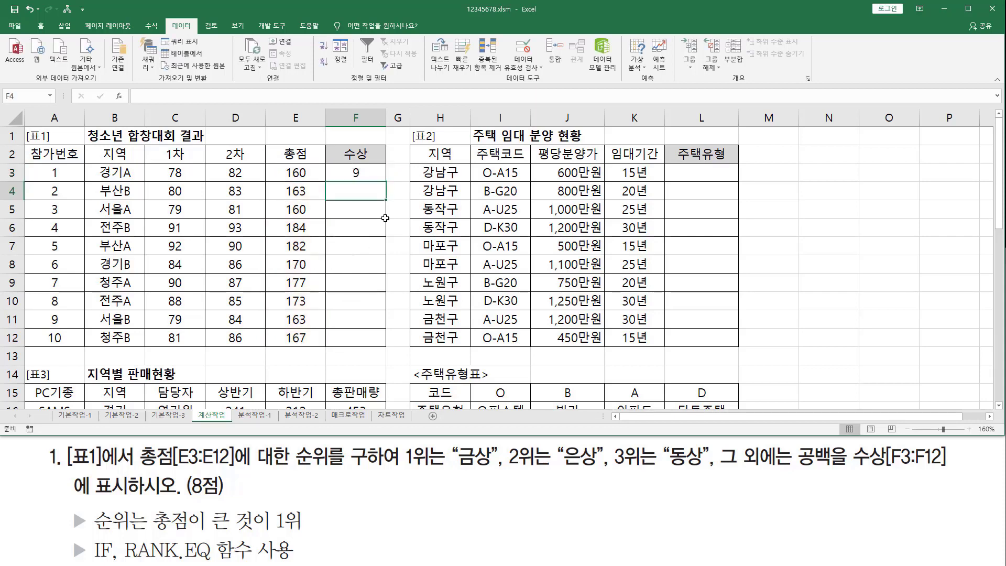
- Fill the rank formula from F3 down through F12
{"action": "key", "text": "Up"}
{"action": "key", "text": "Left"}
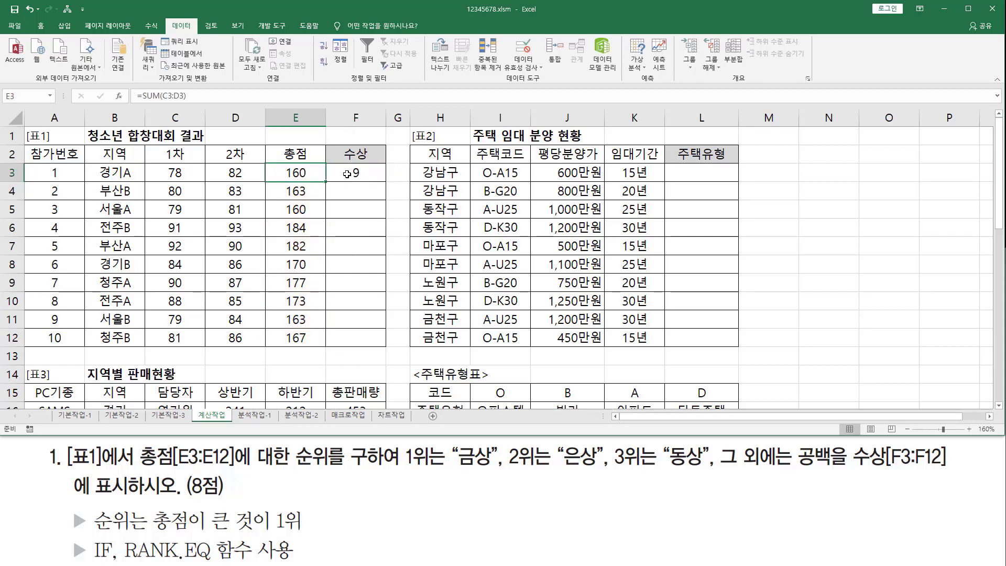
{"action": "left_click", "coordinate": [349, 175]}
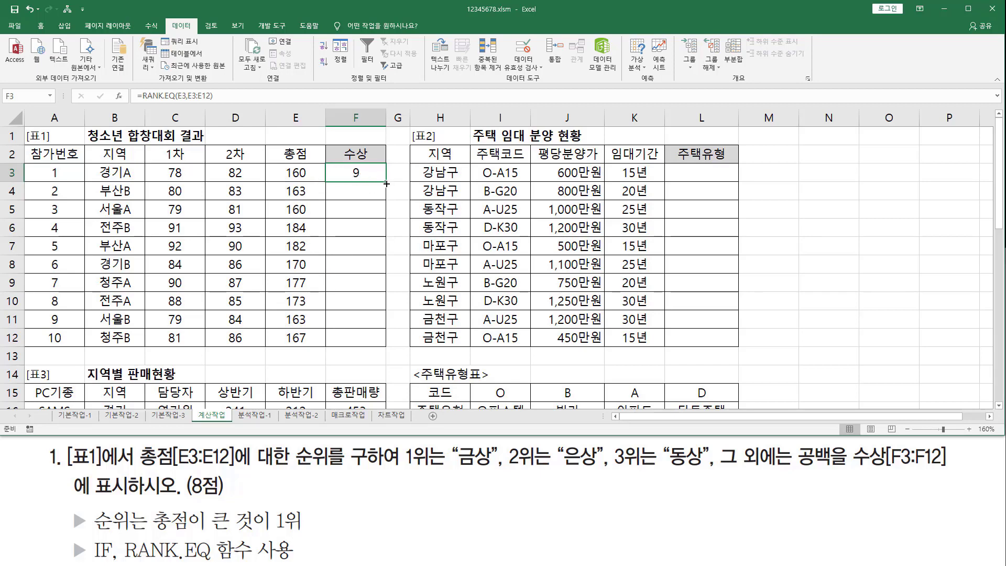
{"action": "left_click_drag", "start_coordinate": [387, 183], "coordinate": [386, 342]}
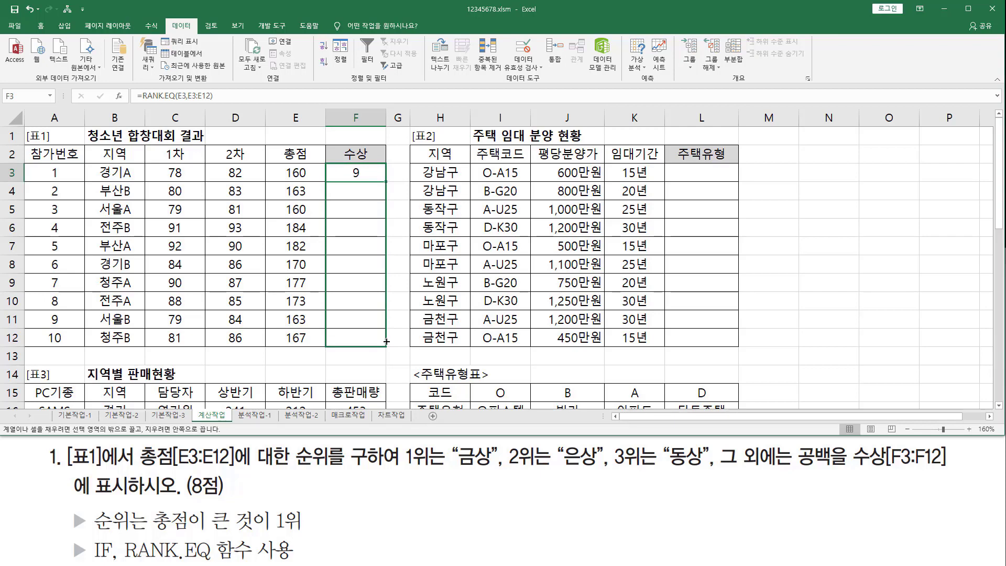
{"action": "left_click_drag", "start_coordinate": [387, 341], "coordinate": [387, 342]}
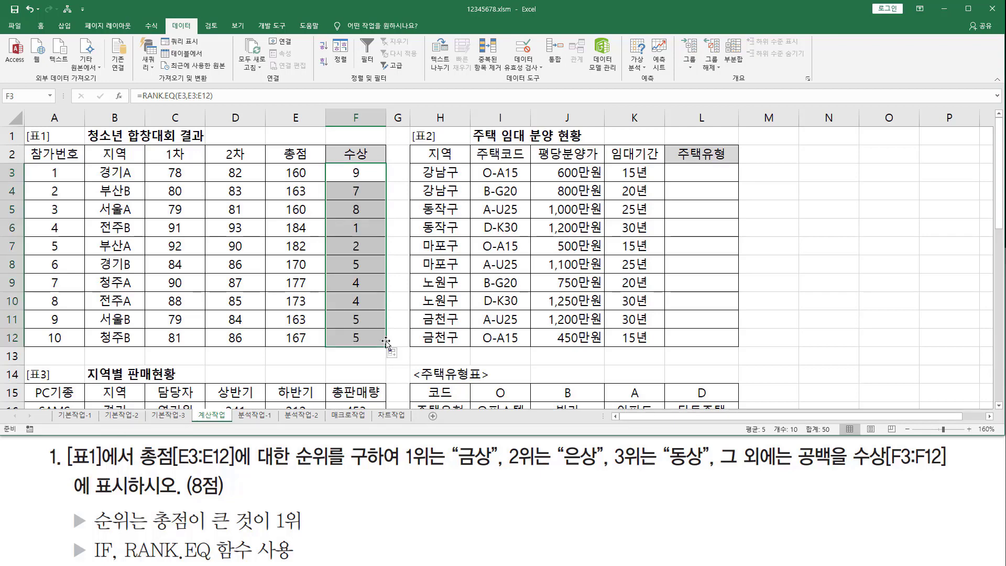
{"action": "left_click_drag", "start_coordinate": [346, 272], "coordinate": [370, 308]}
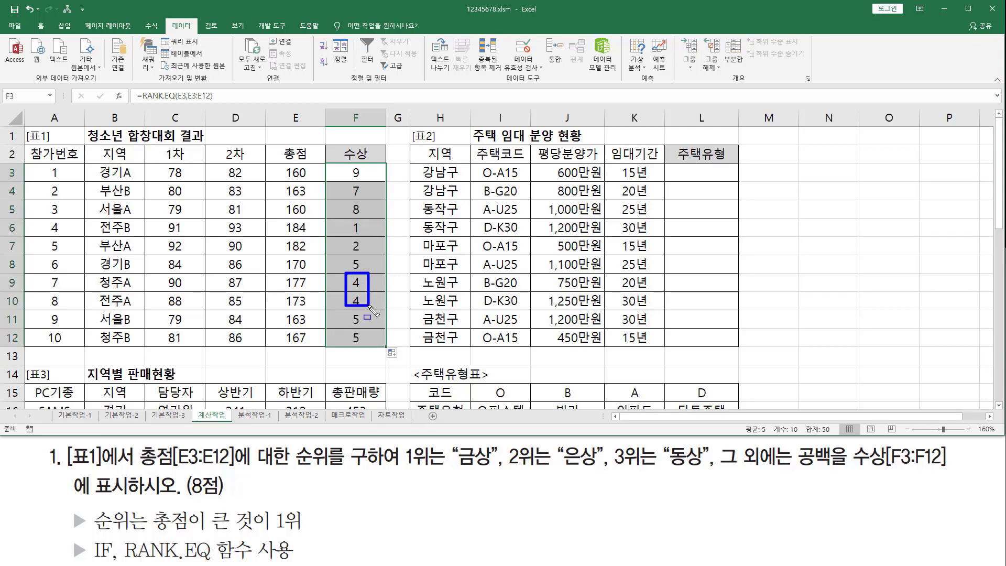
{"action": "mouse_move", "coordinate": [275, 272]}
{"action": "left_mouse_down"}
{"action": "mouse_move", "coordinate": [277, 293]}
{"action": "mouse_move", "coordinate": [373, 344]}
{"action": "left_mouse_up"}
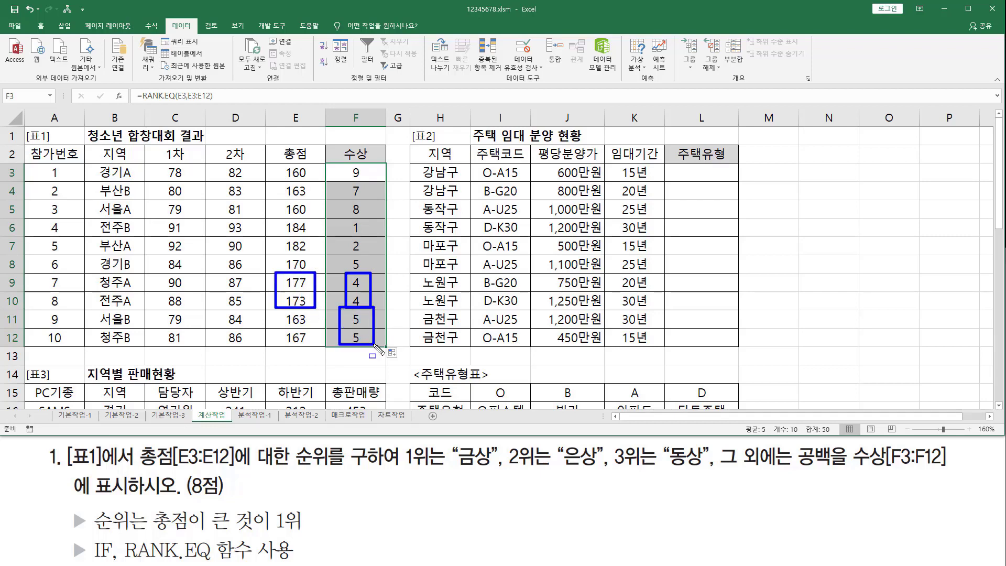
{"action": "left_click_drag", "start_coordinate": [280, 310], "coordinate": [312, 345]}
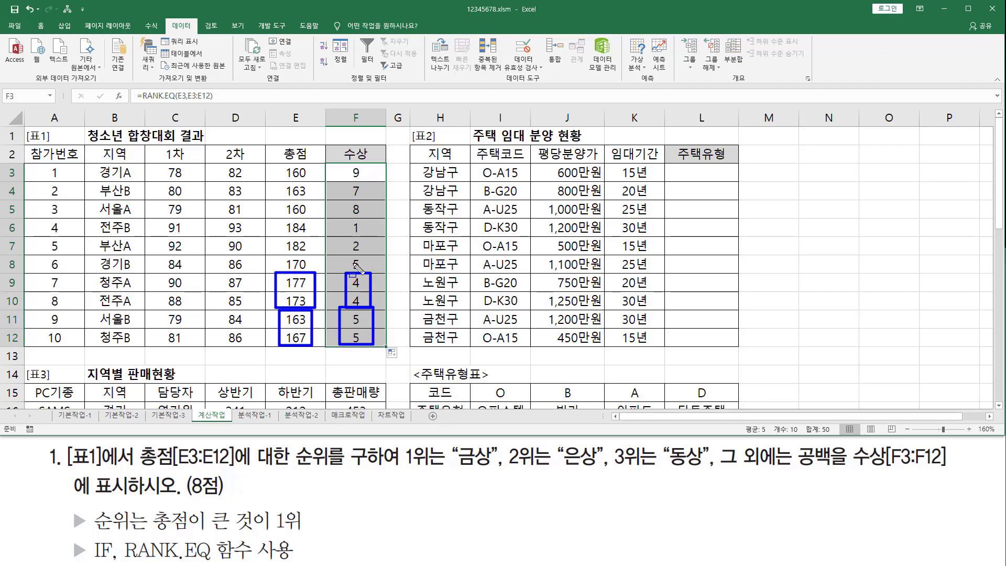
{"action": "key", "text": "Escape"}
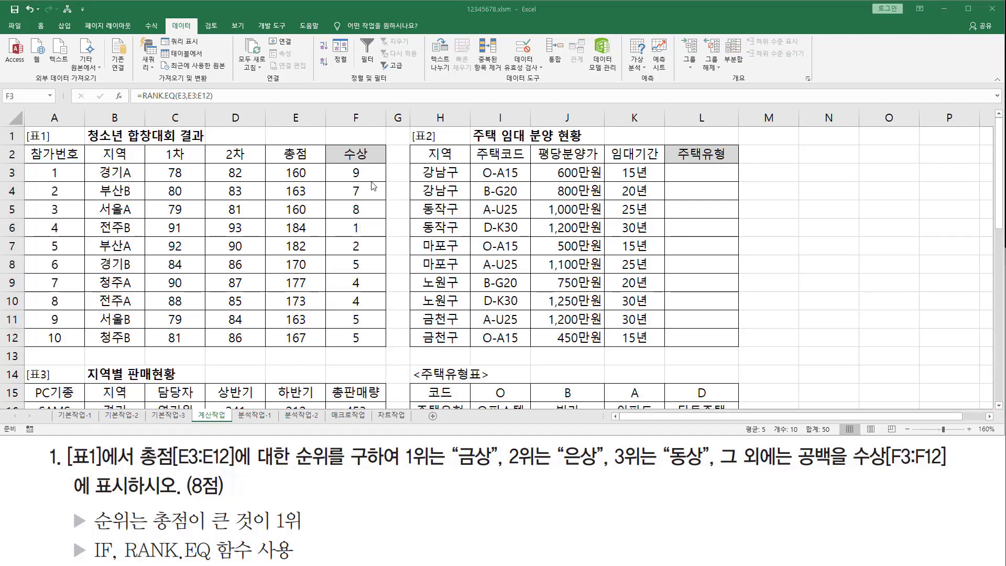
- Undo the fill of the rank formula below F3
{"action": "key", "text": "ctrl+z"}
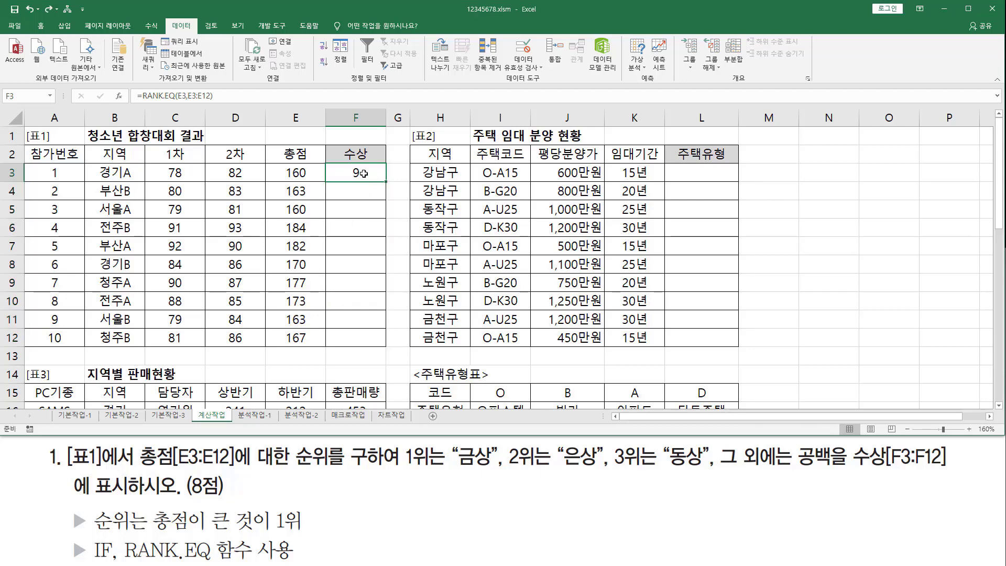
{"action": "double_click", "coordinate": [363, 173]}
{"action": "key", "text": "Escape"}
{"action": "double_click", "coordinate": [361, 178]}
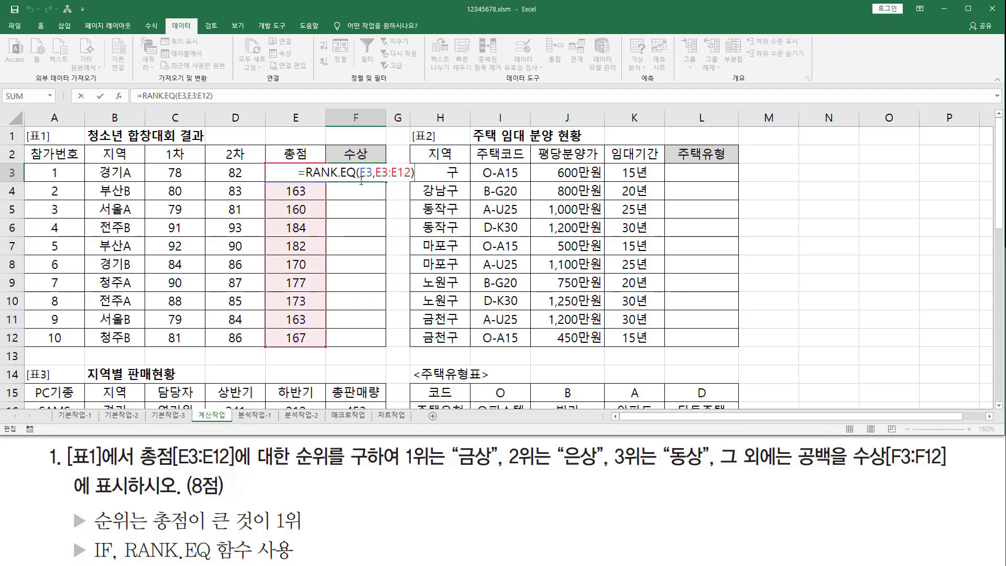
{"action": "key", "text": "Escape"}
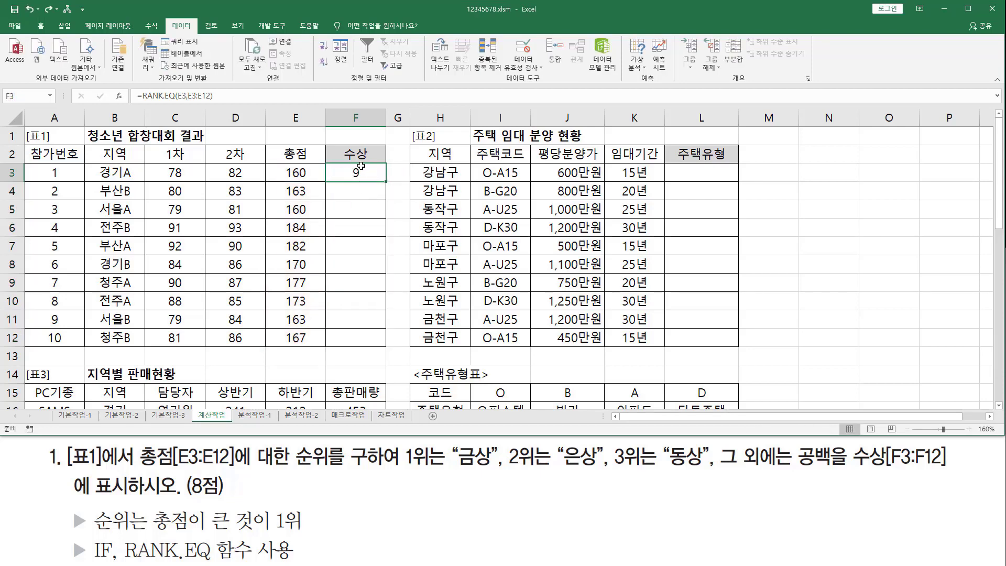
- Open the RANK.EQ formula in F3 for editing
{"action": "double_click", "coordinate": [362, 173]}
{"action": "left_click_drag", "start_coordinate": [363, 180], "coordinate": [308, 183]}
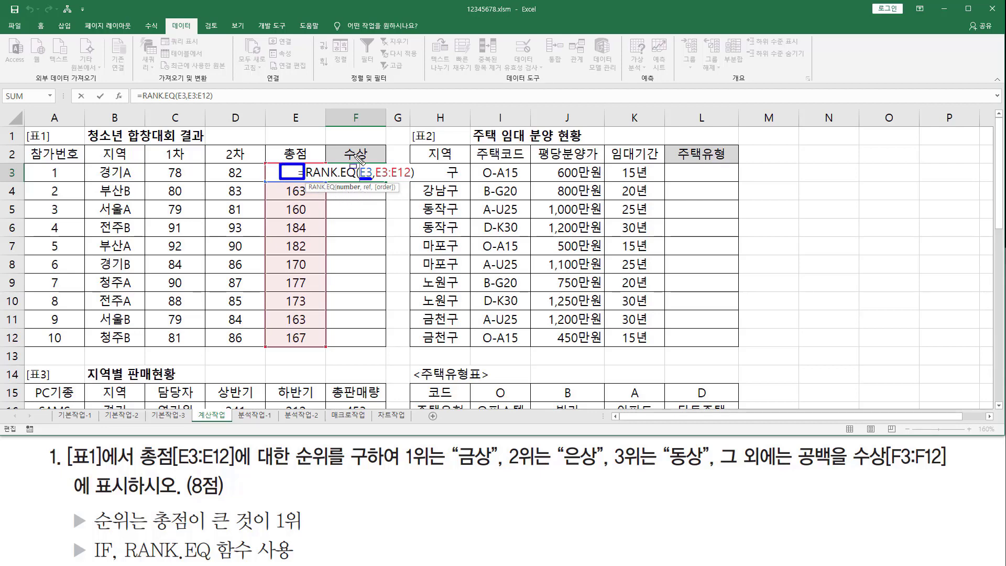
{"action": "left_click_drag", "start_coordinate": [342, 166], "coordinate": [372, 179]}
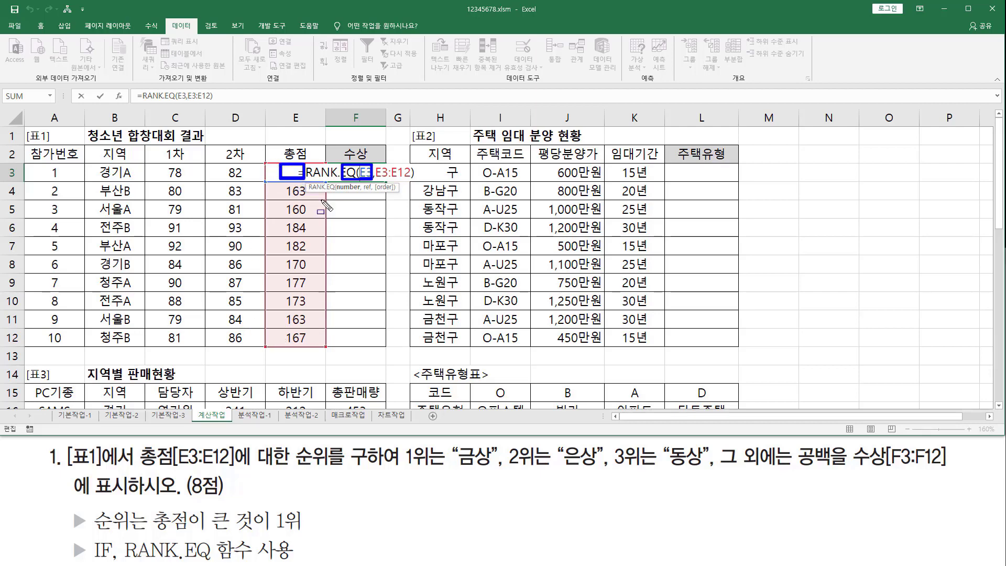
{"action": "left_click_drag", "start_coordinate": [345, 185], "coordinate": [371, 197]}
{"action": "mouse_move", "coordinate": [283, 181]}
{"action": "left_mouse_down"}
{"action": "mouse_move", "coordinate": [360, 214]}
{"action": "mouse_move", "coordinate": [373, 202]}
{"action": "left_mouse_up"}
{"action": "mouse_move", "coordinate": [283, 202]}
{"action": "left_mouse_down"}
{"action": "mouse_move", "coordinate": [281, 216]}
{"action": "mouse_move", "coordinate": [308, 216]}
{"action": "mouse_move", "coordinate": [306, 202]}
{"action": "mouse_move", "coordinate": [373, 222]}
{"action": "mouse_move", "coordinate": [370, 235]}
{"action": "left_mouse_up"}
{"action": "mouse_move", "coordinate": [309, 220]}
{"action": "left_mouse_down"}
{"action": "mouse_move", "coordinate": [280, 226]}
{"action": "mouse_move", "coordinate": [310, 237]}
{"action": "left_mouse_up"}
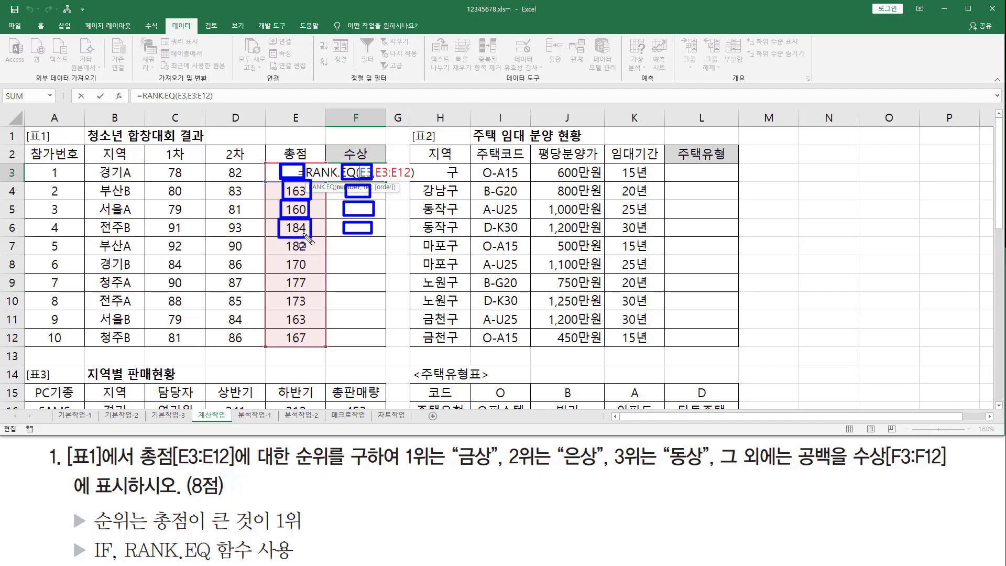
{"action": "key", "text": "Escape"}
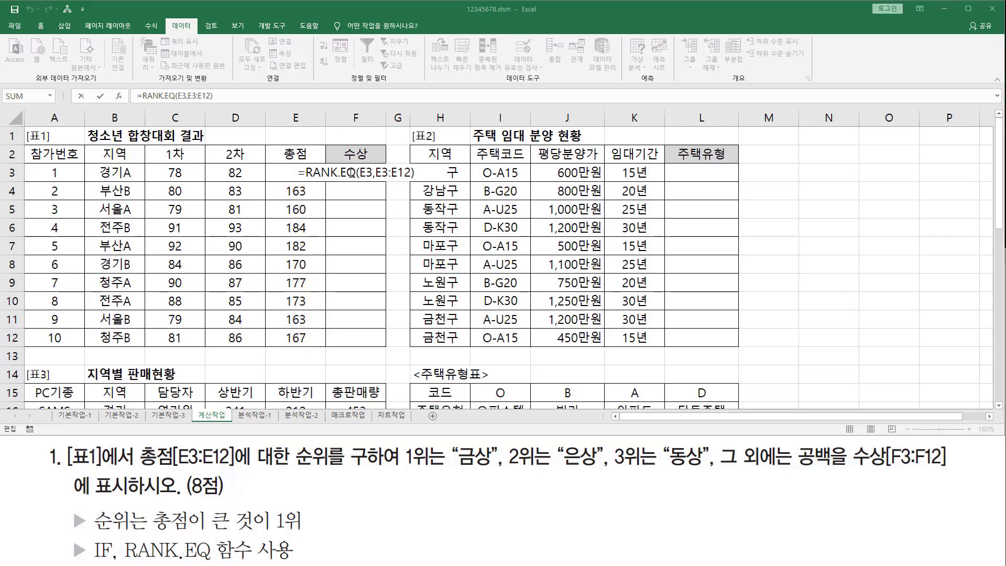
- Select the E3:E12 range reference inside the RANK.EQ formula in F3
{"action": "left_click", "coordinate": [362, 174]}
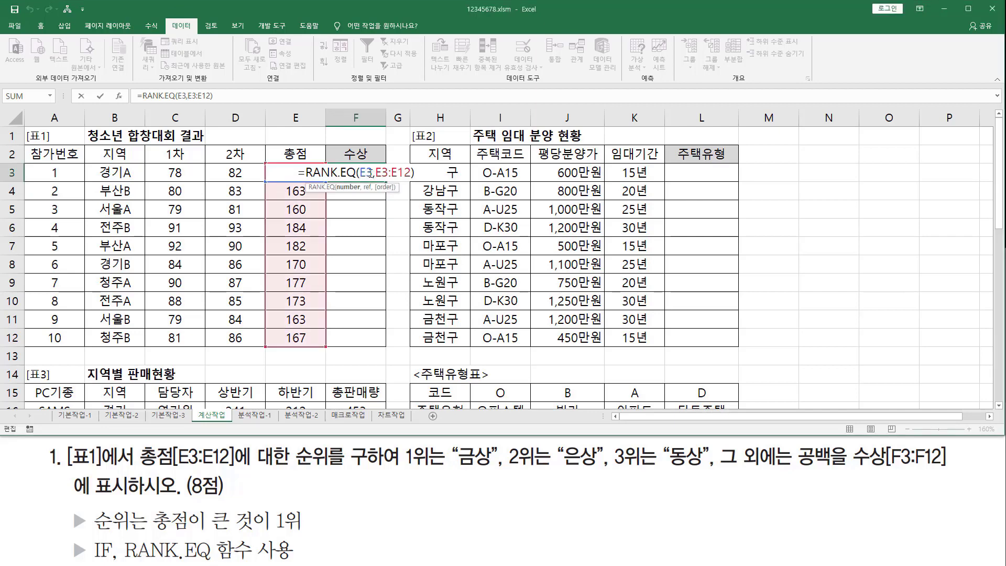
{"action": "left_click_drag", "start_coordinate": [370, 174], "coordinate": [360, 173]}
{"action": "left_click_drag", "start_coordinate": [374, 173], "coordinate": [413, 173]}
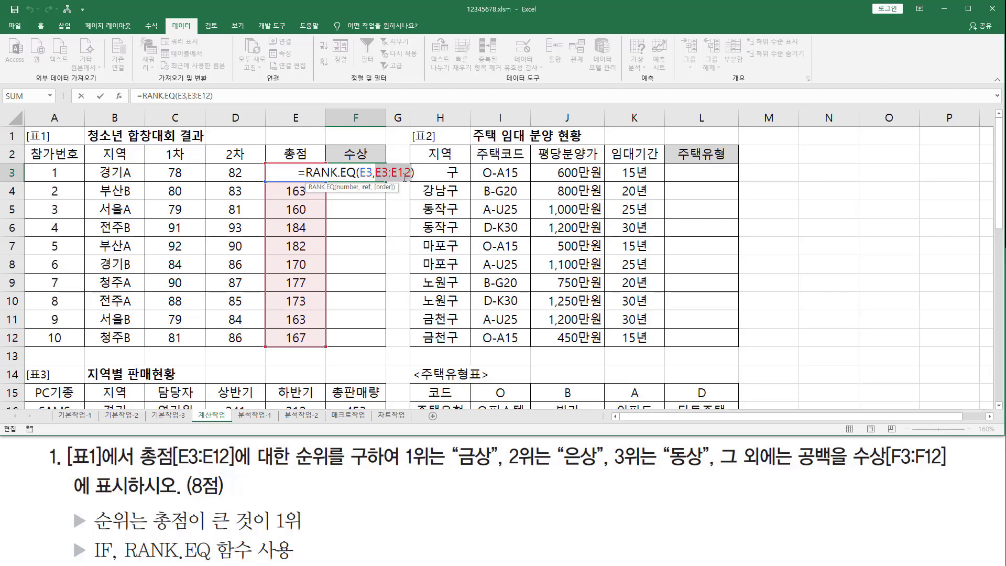
{"action": "left_click_drag", "start_coordinate": [270, 175], "coordinate": [331, 354]}
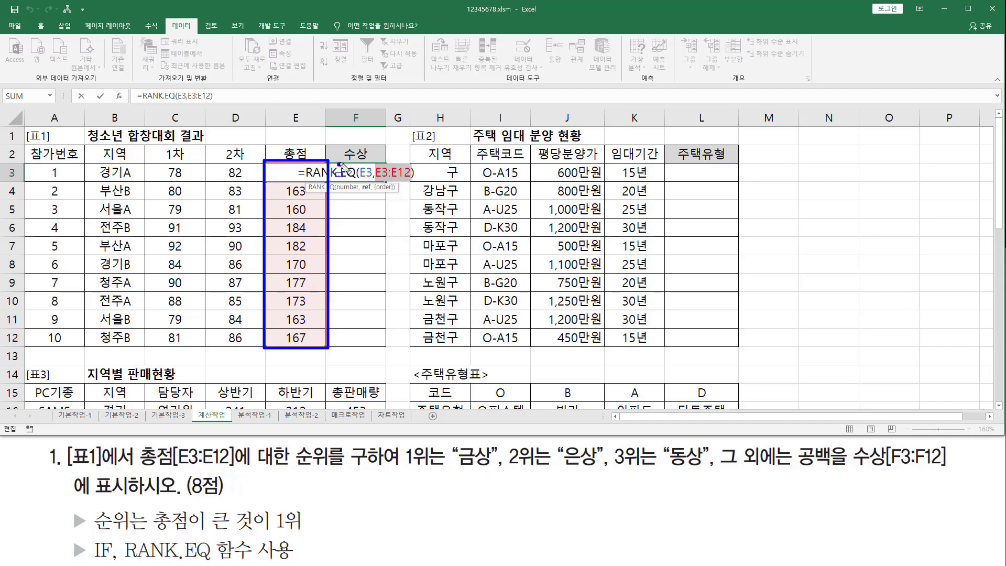
{"action": "left_click_drag", "start_coordinate": [346, 172], "coordinate": [365, 178]}
{"action": "left_click_drag", "start_coordinate": [327, 344], "coordinate": [327, 346]}
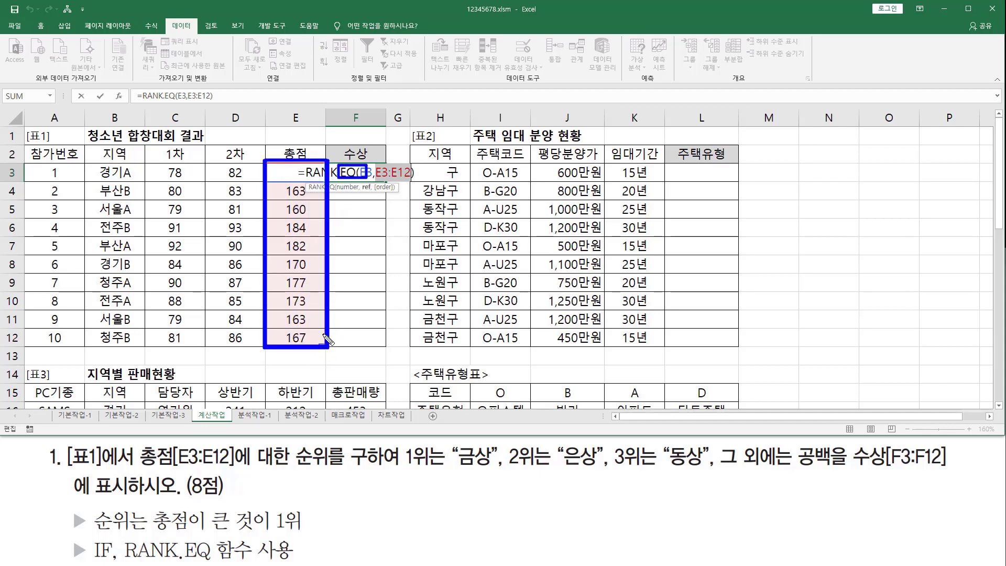
{"action": "mouse_move", "coordinate": [341, 186]}
{"action": "left_mouse_down"}
{"action": "mouse_move", "coordinate": [368, 196]}
{"action": "mouse_move", "coordinate": [359, 230]}
{"action": "mouse_move", "coordinate": [372, 234]}
{"action": "left_mouse_up"}
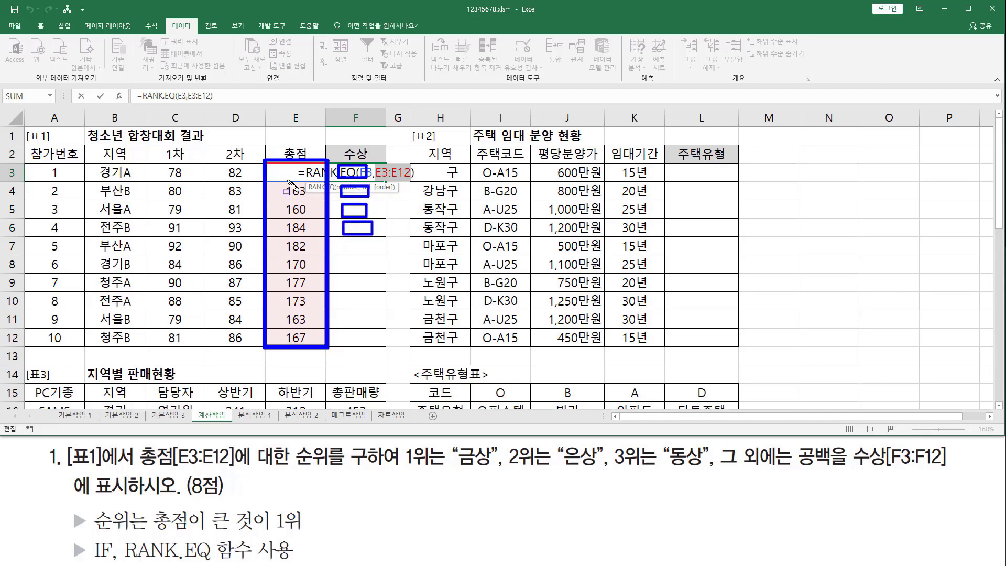
{"action": "mouse_move", "coordinate": [266, 163]}
{"action": "left_mouse_down"}
{"action": "mouse_move", "coordinate": [310, 327]}
{"action": "mouse_move", "coordinate": [327, 345]}
{"action": "left_mouse_up"}
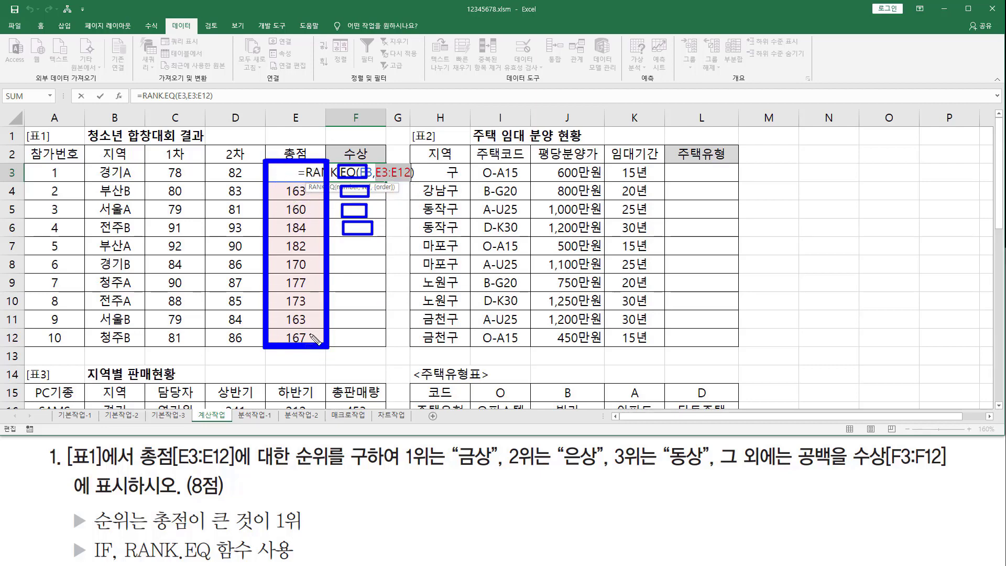
- Make the range in F3's RANK.EQ formula absolute as $E$3:$E$12 and fill the formula down through F12
{"action": "double_click", "coordinate": [386, 173]}
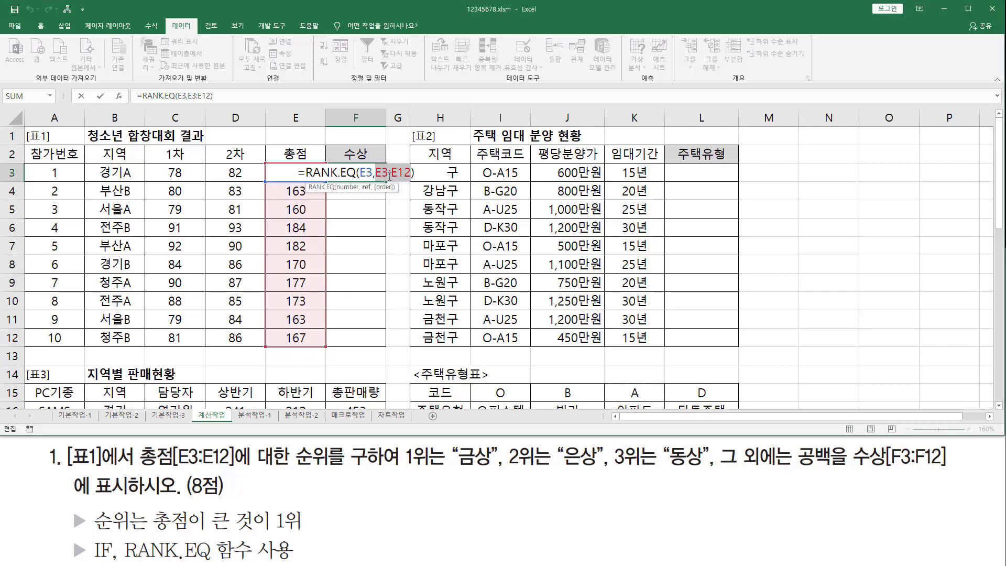
{"action": "key", "text": "F4"}
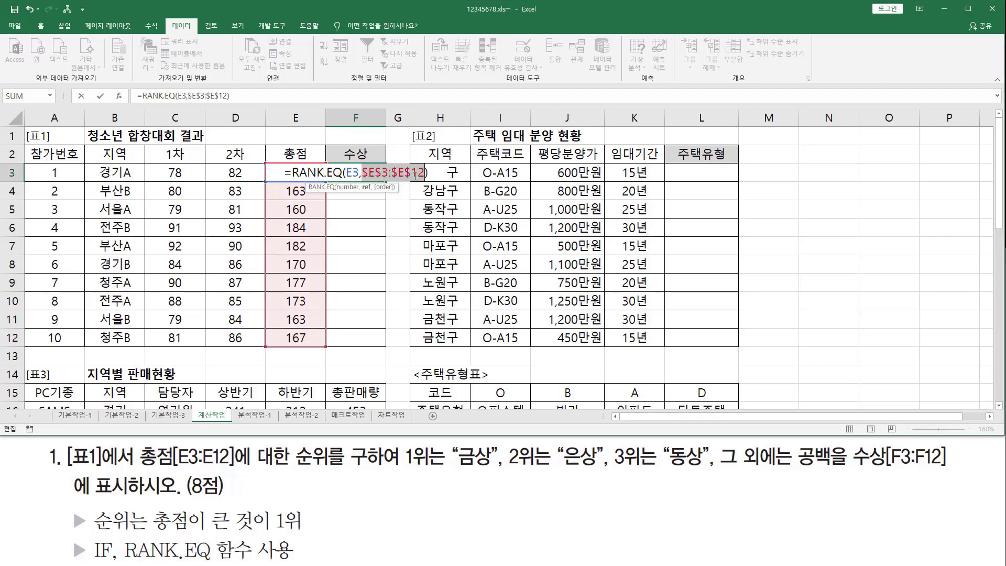
{"action": "key", "text": "Return"}
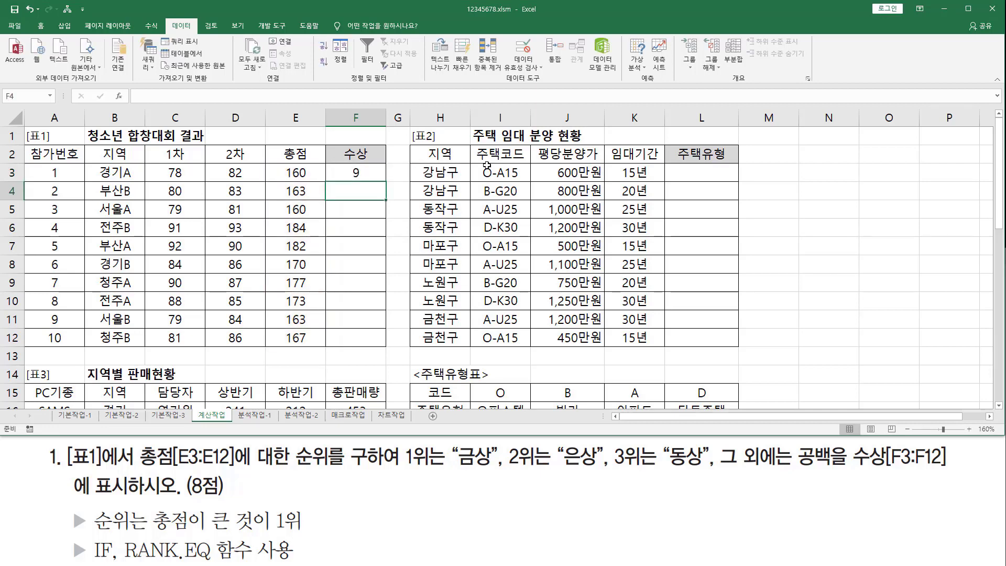
{"action": "left_click", "coordinate": [348, 176]}
{"action": "left_click_drag", "start_coordinate": [385, 181], "coordinate": [382, 340]}
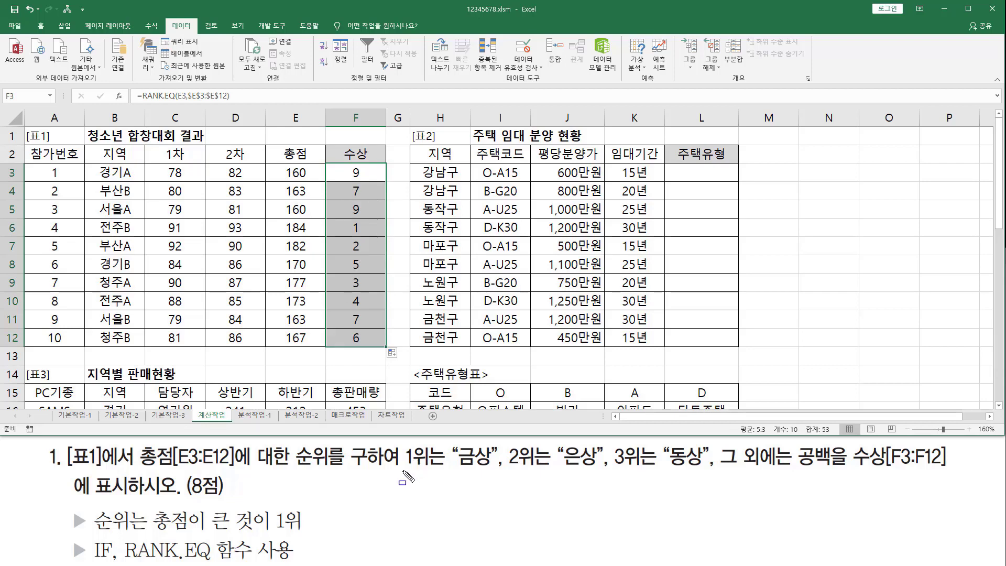
{"action": "left_click_drag", "start_coordinate": [403, 468], "coordinate": [838, 467]}
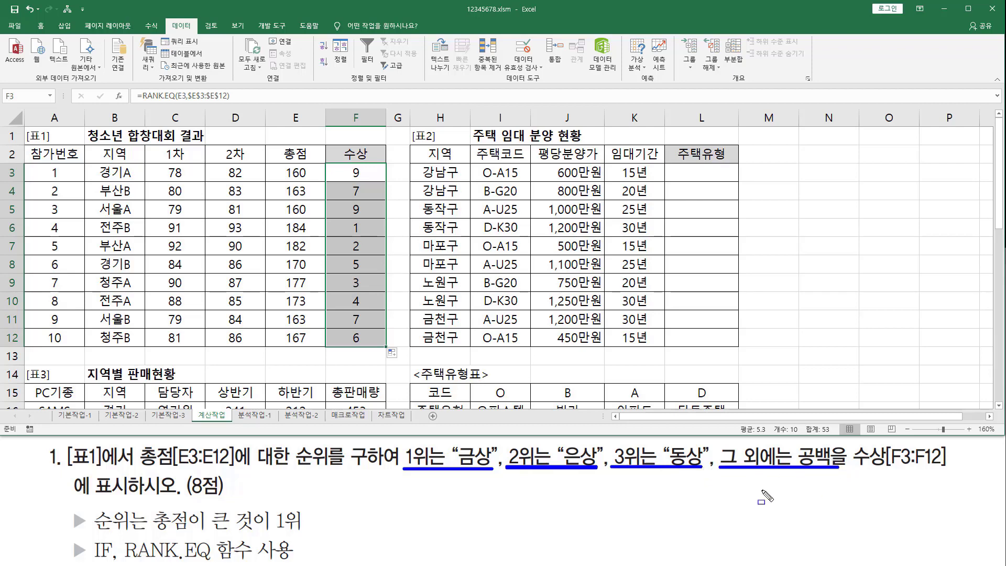
{"action": "key", "text": "Escape"}
- Copy the whole RANK.EQ expression from F3's formula and delete it there, leaving only the equals sign
{"action": "left_click", "coordinate": [356, 172]}
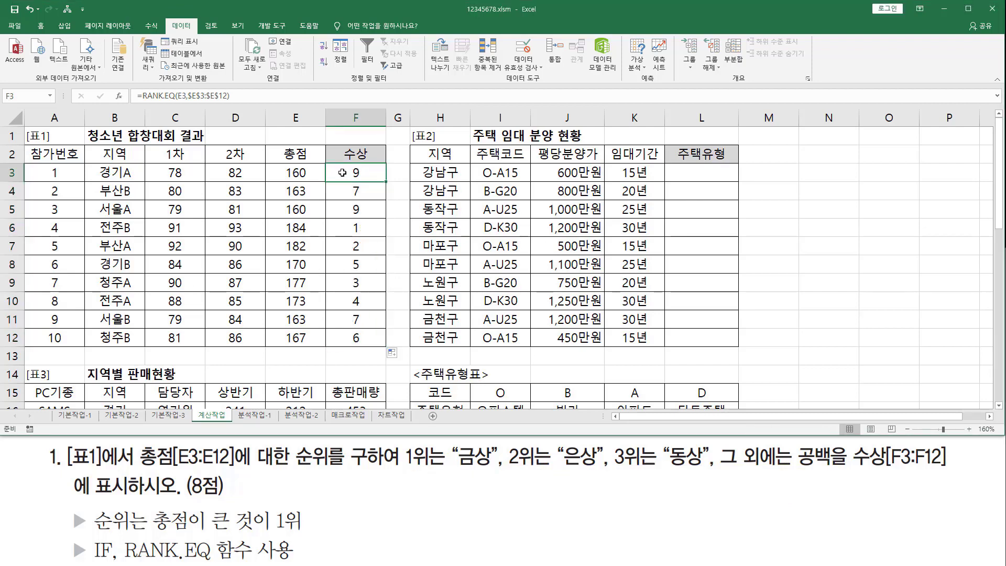
{"action": "double_click", "coordinate": [361, 174]}
{"action": "key", "text": "Escape"}
{"action": "double_click", "coordinate": [358, 171]}
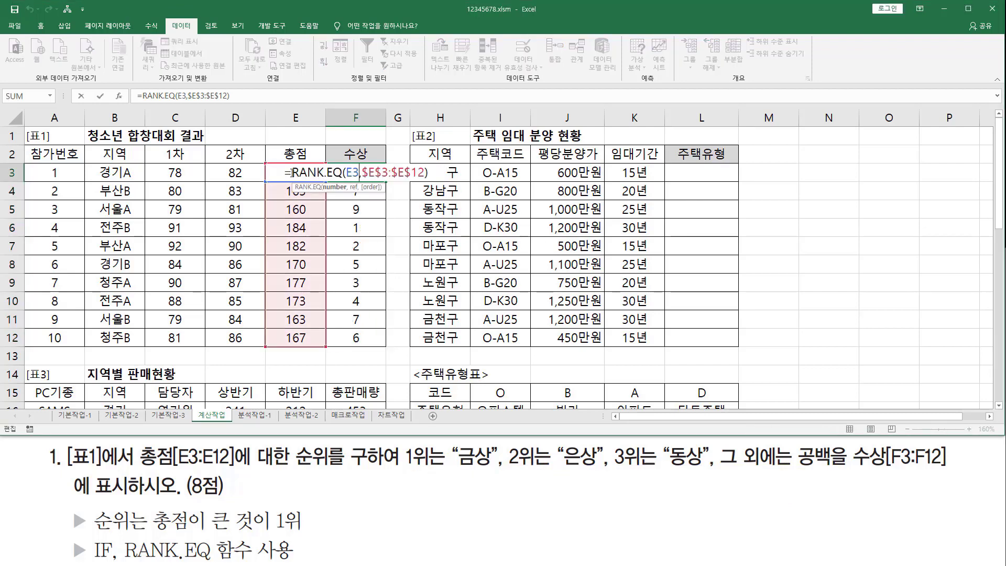
{"action": "left_click_drag", "start_coordinate": [291, 173], "coordinate": [449, 173]}
{"action": "key", "text": "ctrl+c"}
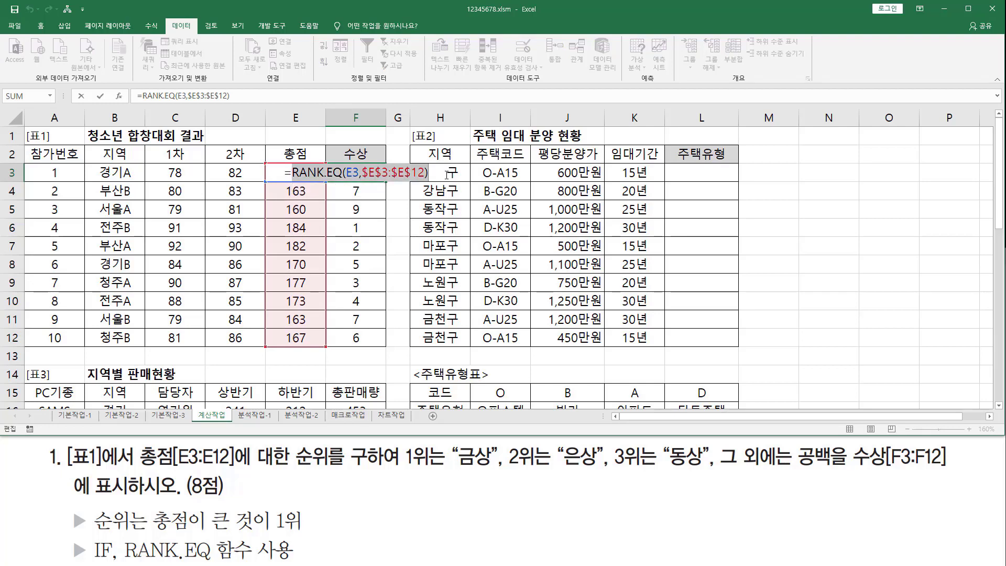
{"action": "key", "text": "BackSpace"}
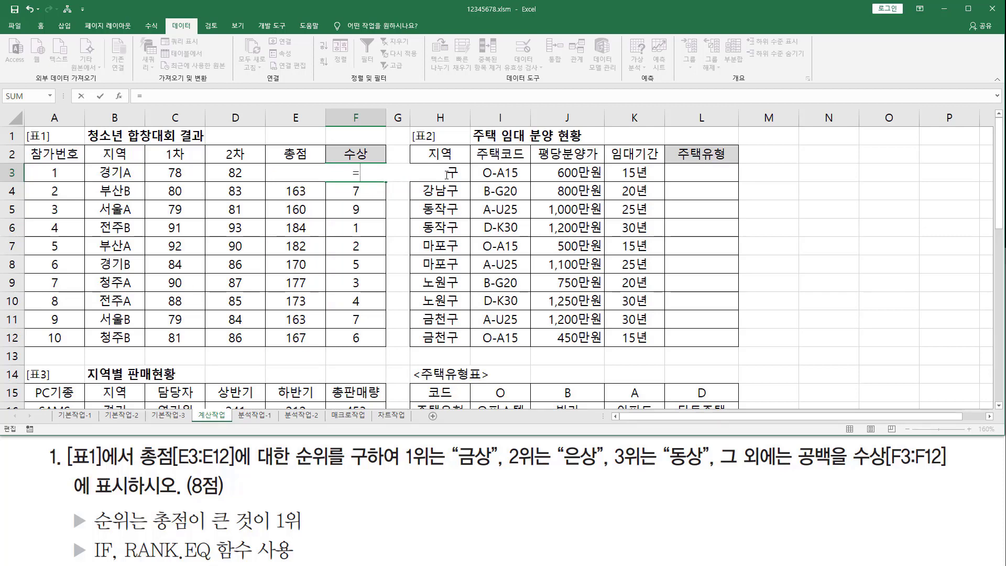
- Start an IF in F3 that tests the copied RANK.EQ(E3,$E$3:$E$12)=1 and returns "금상" when true
{"action": "type", "text": "if"}
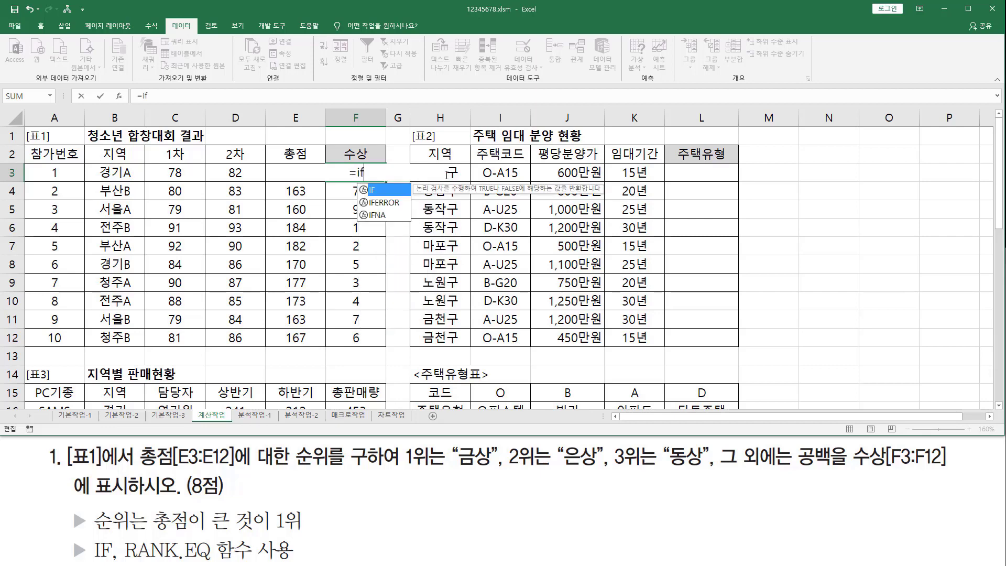
{"action": "type", "text": "("}
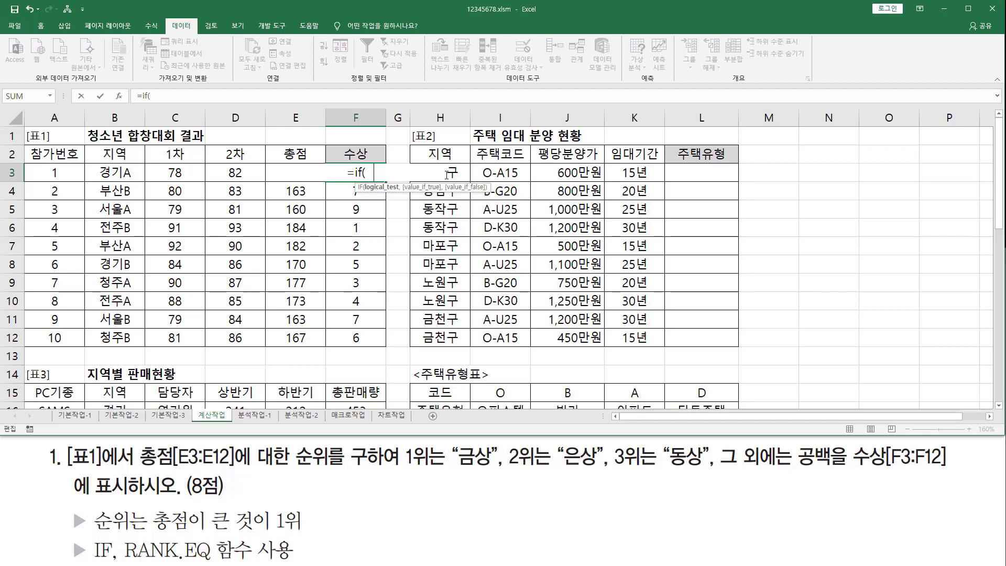
{"action": "key", "text": "ctrl+v"}
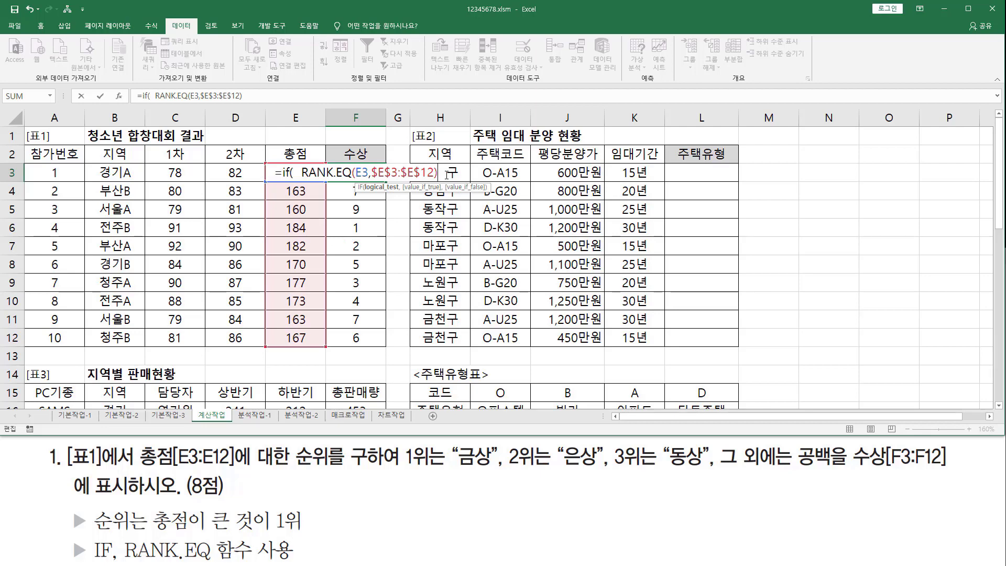
{"action": "type", "text": "=1"}
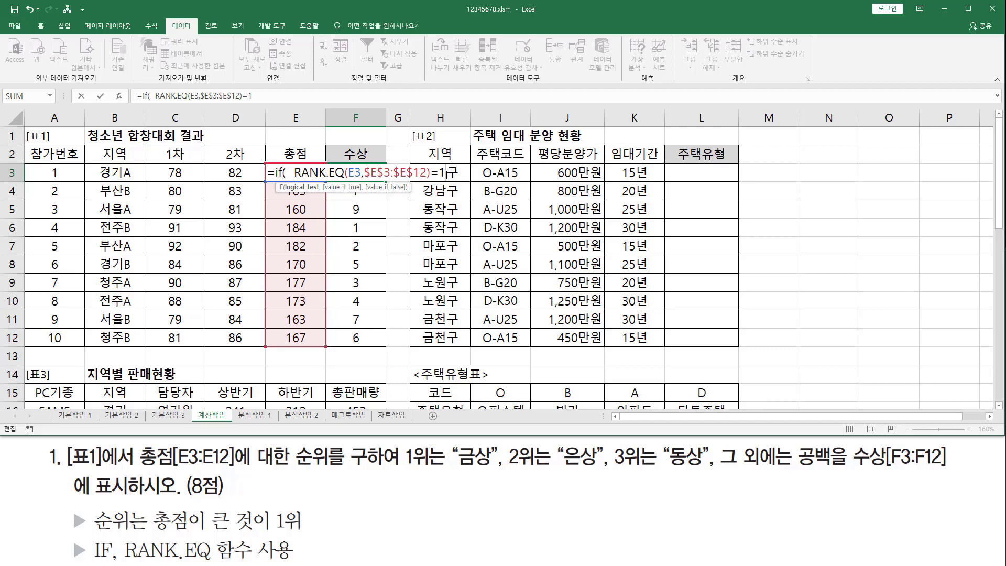
{"action": "type", "text": ",\""}
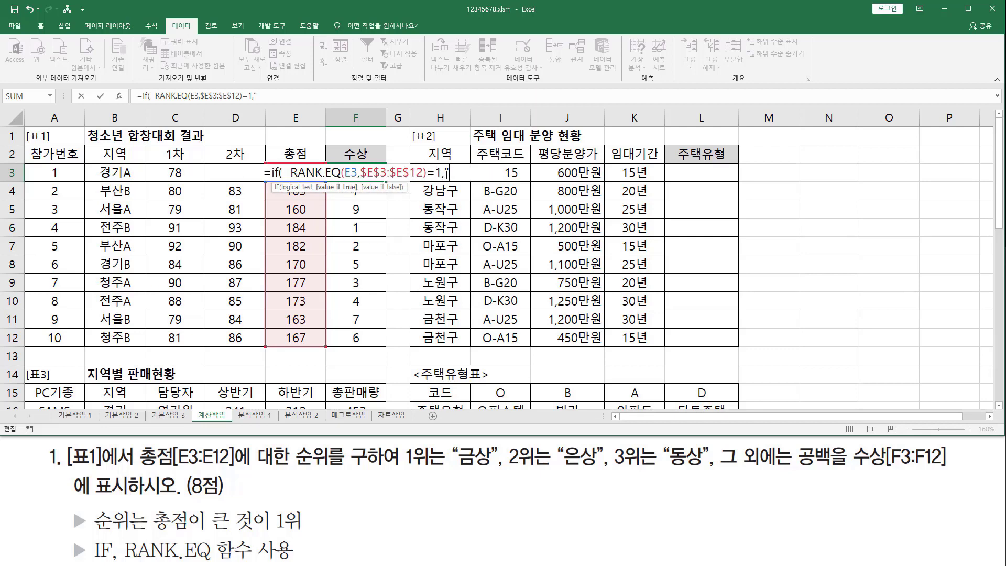
{"action": "type", "text": "금상"}
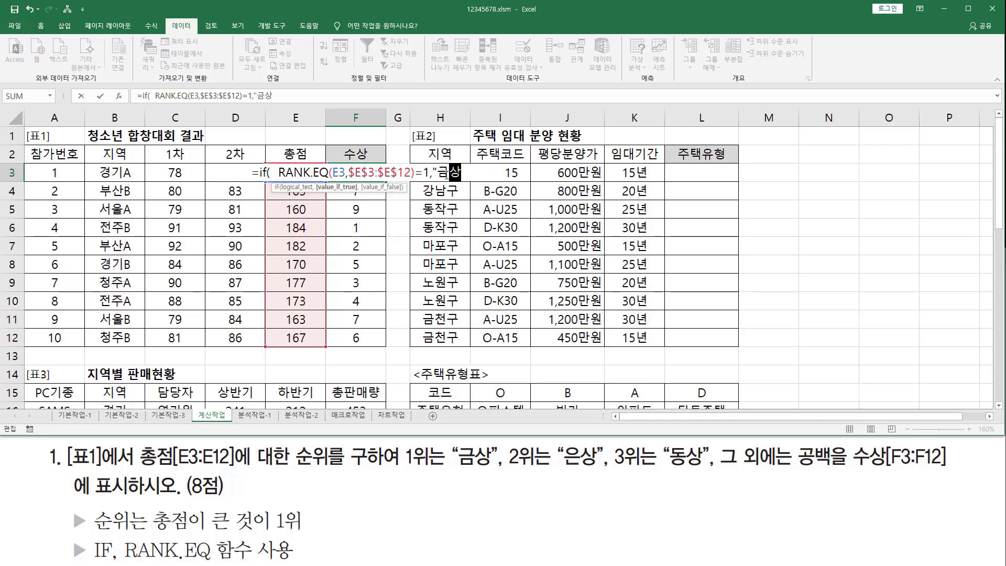
{"action": "type", "text": "\","}
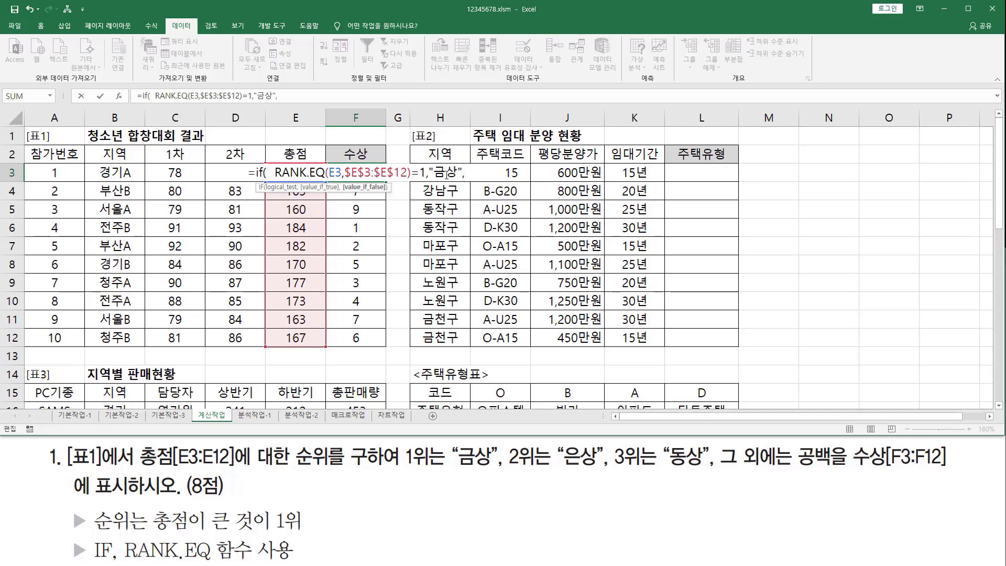
- Nest a second IF in F3's formula that tests RANK.EQ(E3,$E$3:$E$12)=2 and returns "은상" when true
{"action": "type", "text": " if"}
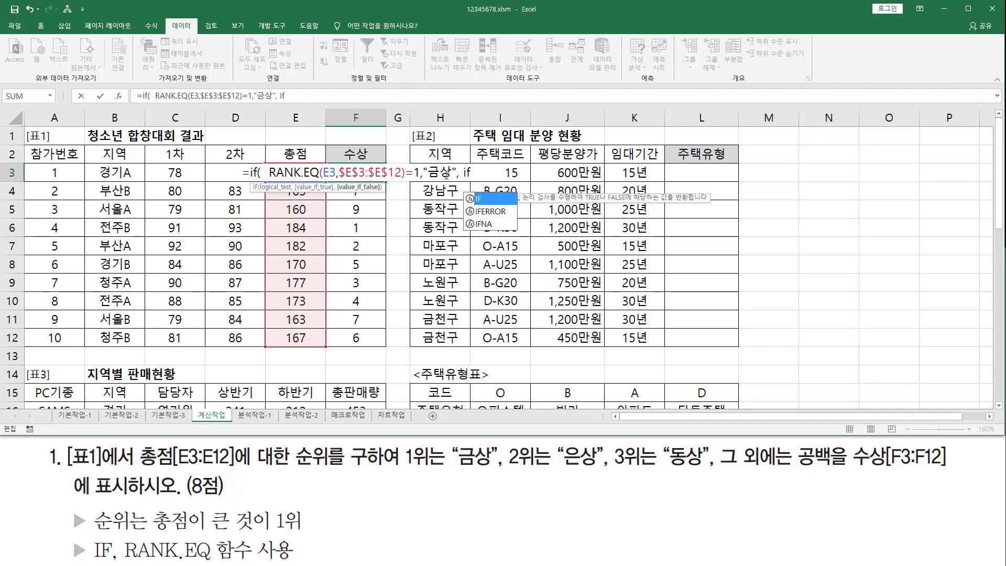
{"action": "type", "text": "("}
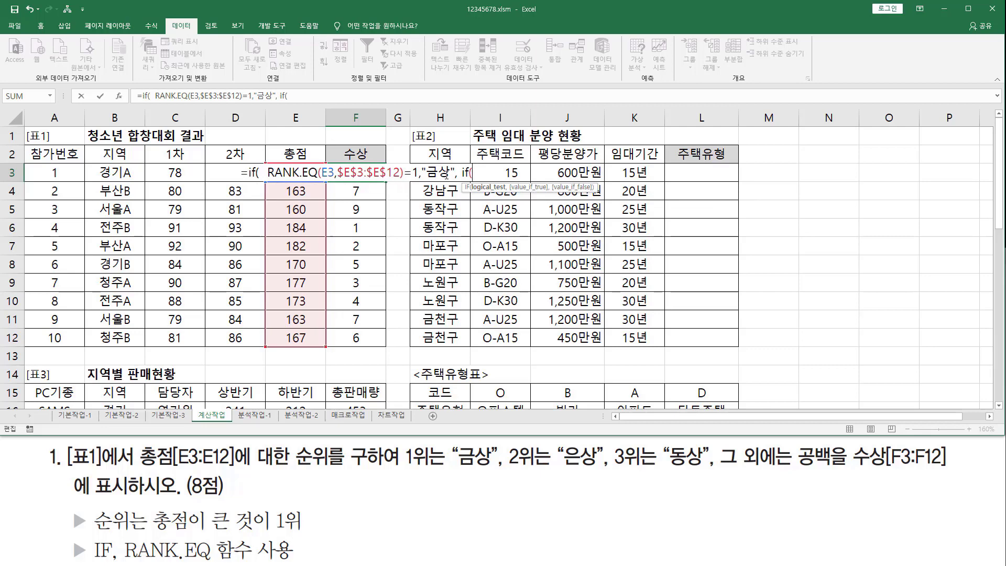
{"action": "type", "text": "RANK.EQ(E3,$E$3:$E$12)"}
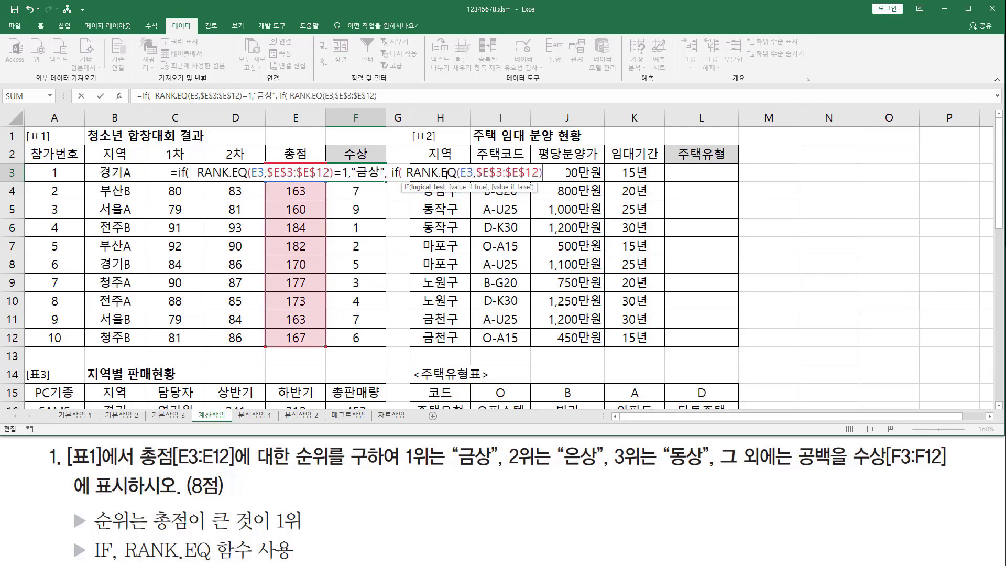
{"action": "type", "text": "=2"}
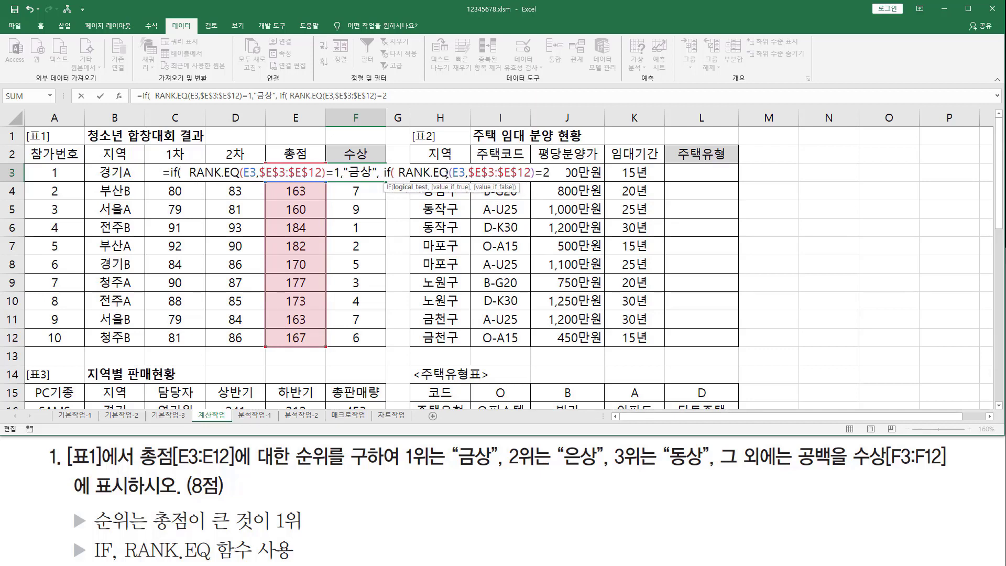
{"action": "type", "text": ","}
{"action": "type", "text": " \"은상"}
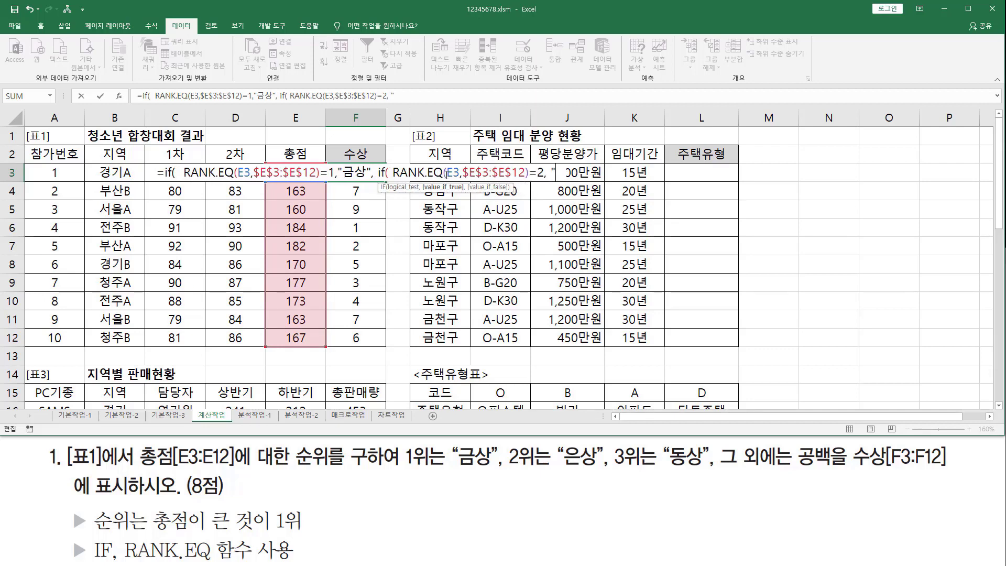
{"action": "type", "text": "\","}
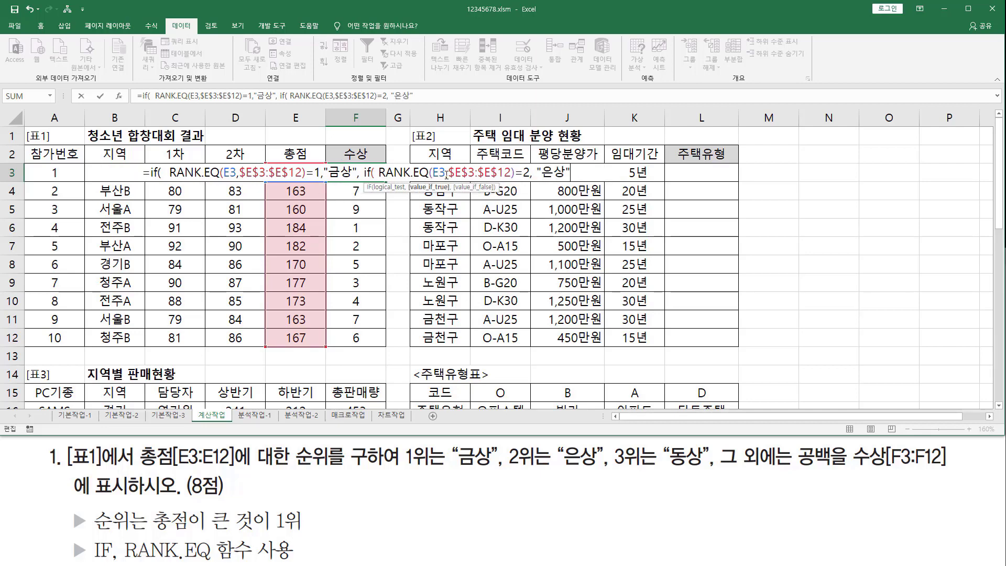
- Nest a third IF in F3's formula that tests RANK.EQ(E3,$E$3:$E$12)=3 and returns "동상" when true
{"action": "type", "text": " if"}
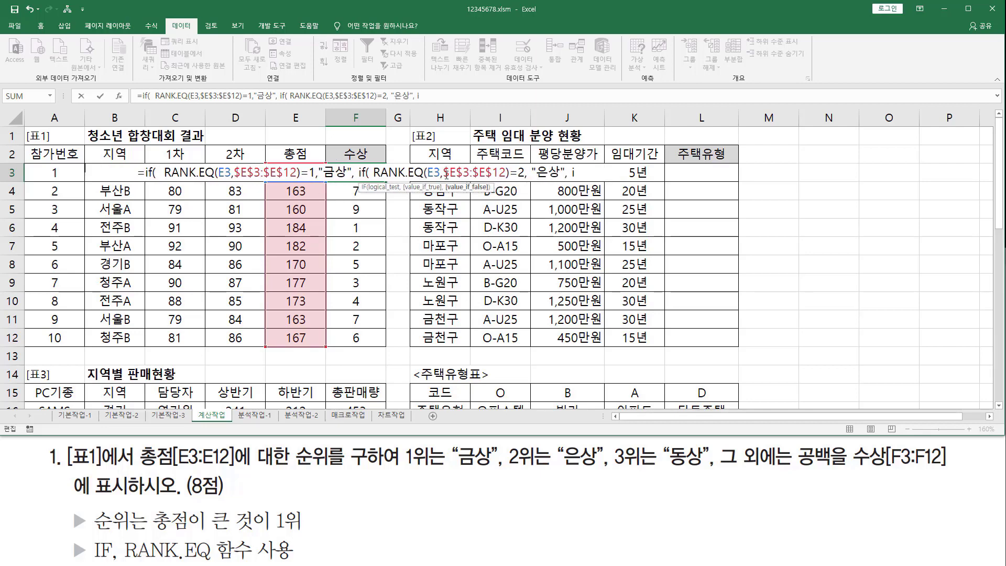
{"action": "type", "text": "("}
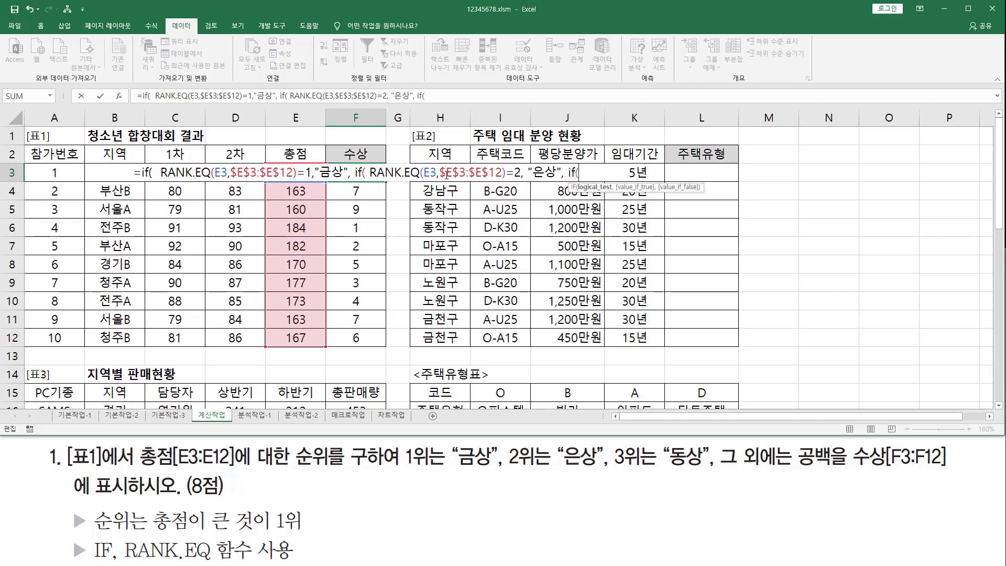
{"action": "type", "text": "RANK.EQ(E3,$E$3:$E$12)"}
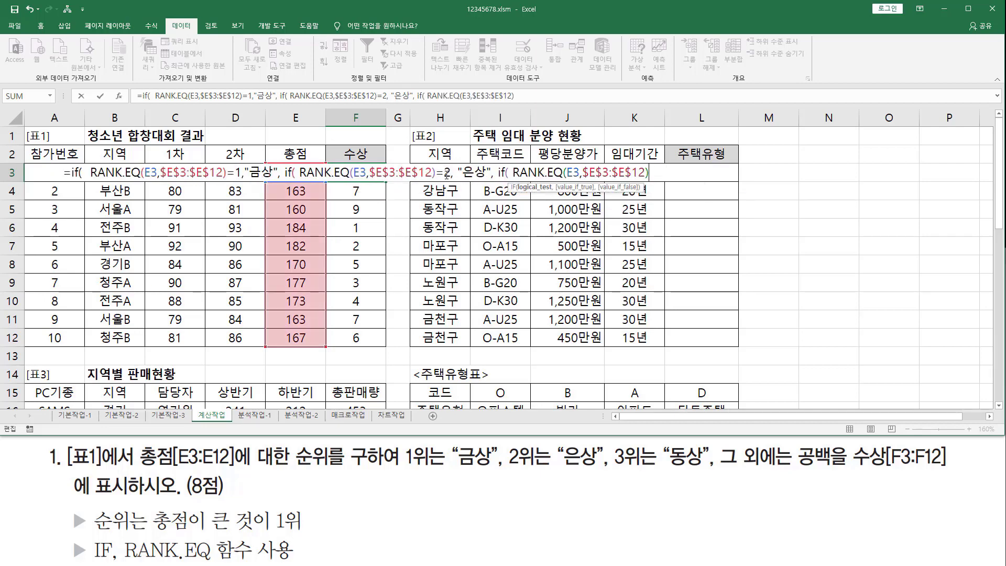
{"action": "type", "text": "=3"}
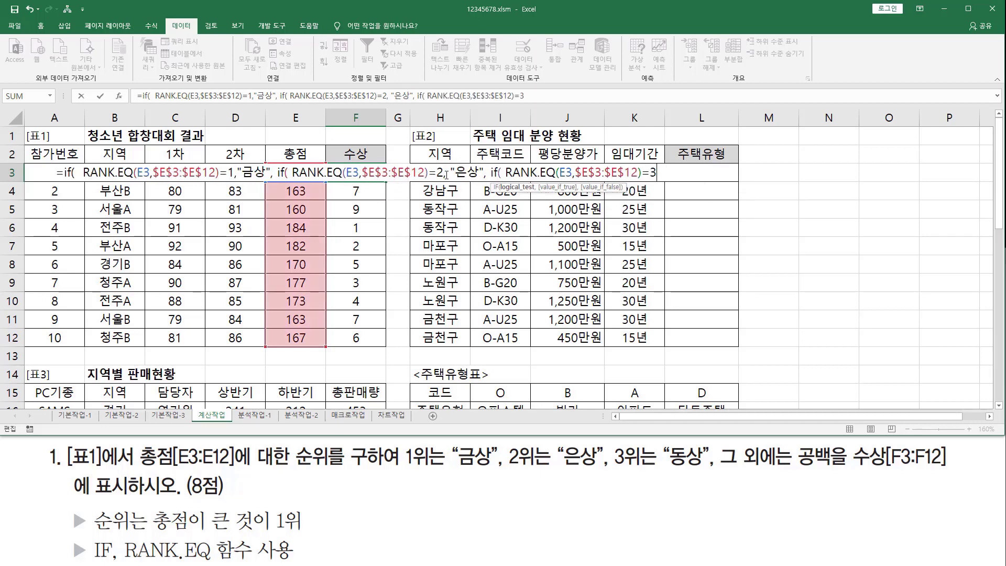
{"action": "type", "text": ", \""}
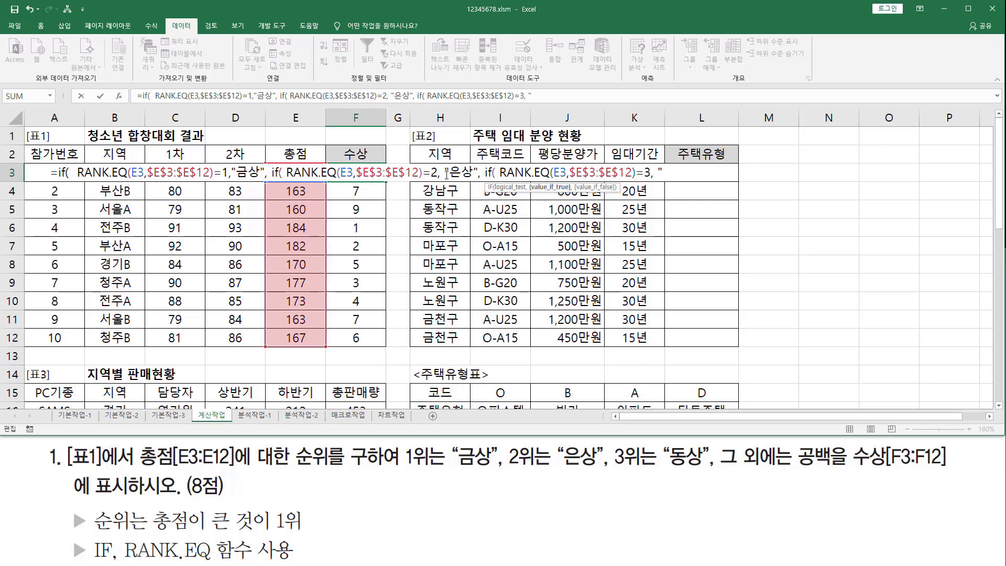
{"action": "type", "text": "동"}
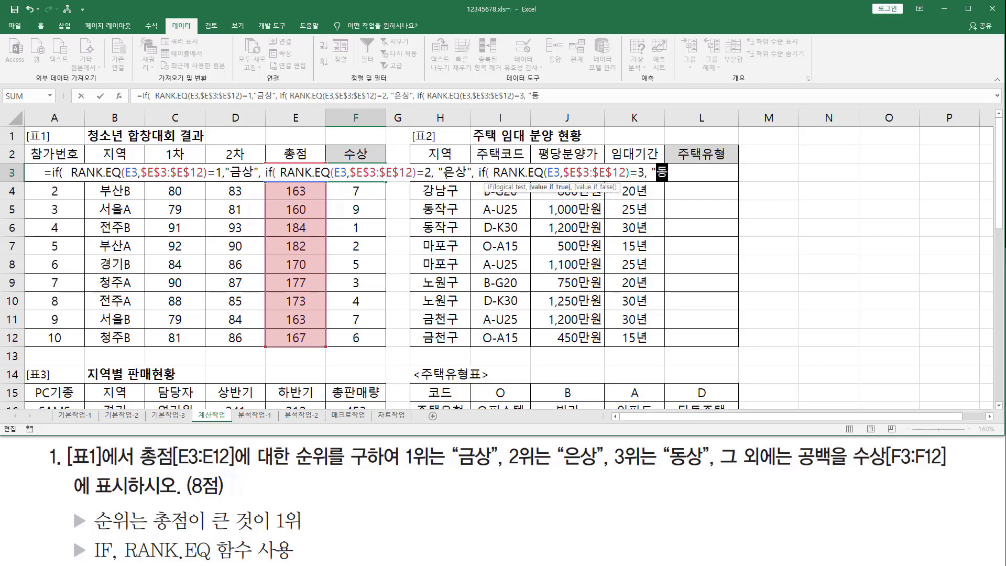
{"action": "type", "text": "상\""}
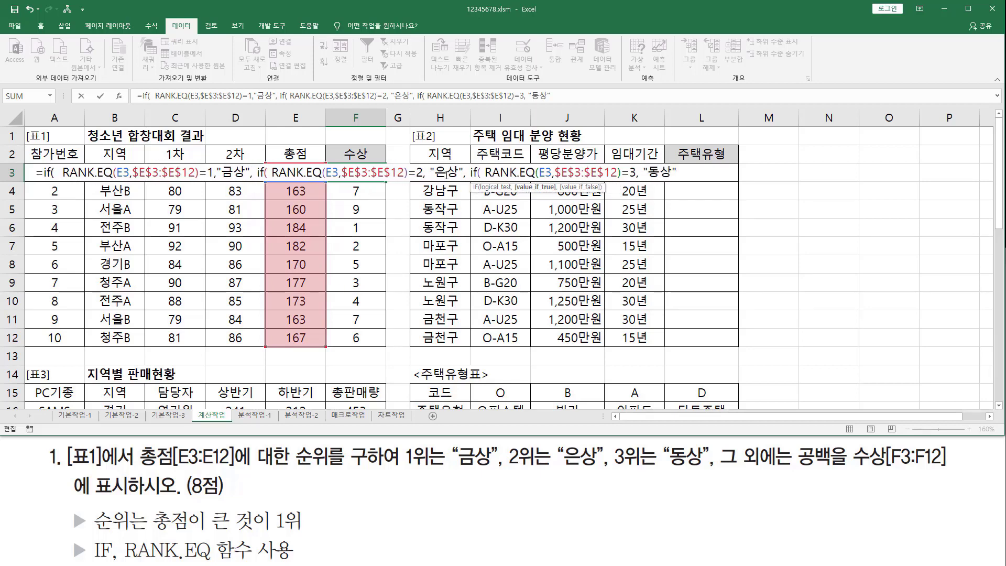
- Finish F3's formula with "" for all other ranks and three closing parentheses, and fill it down through F12
{"action": "type", "text": ","}
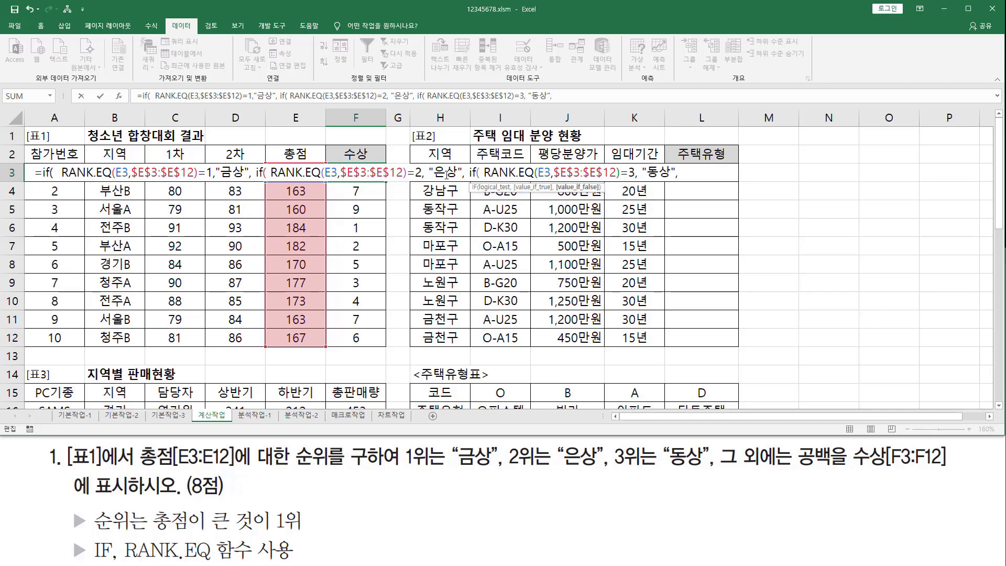
{"action": "type", "text": " \"\""}
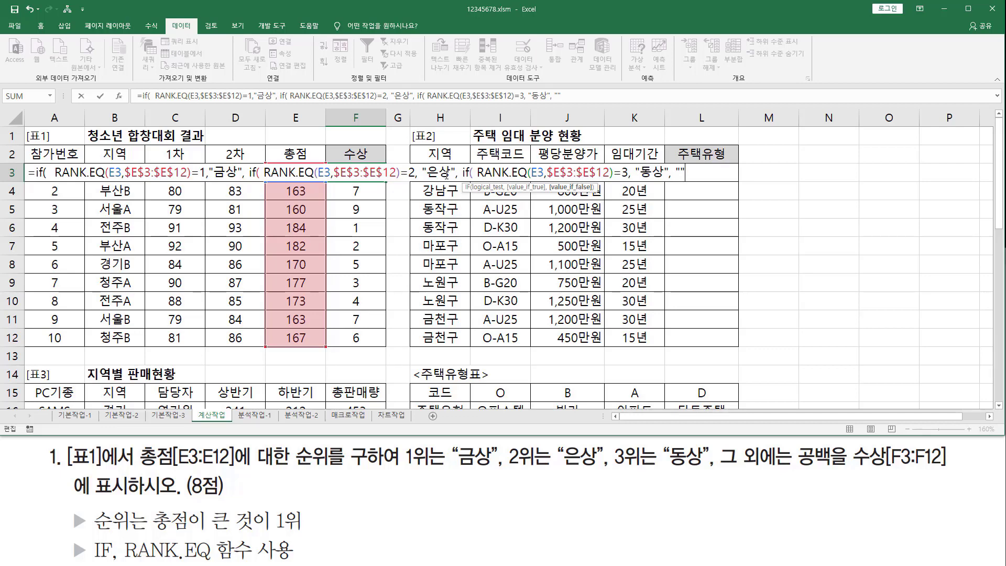
{"action": "type", "text": ")))"}
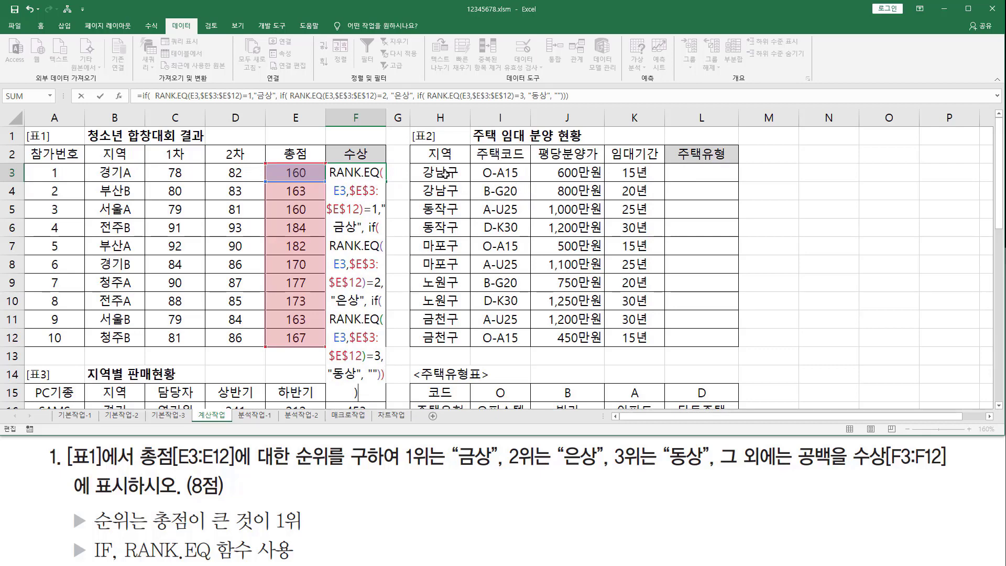
{"action": "key", "text": "Return"}
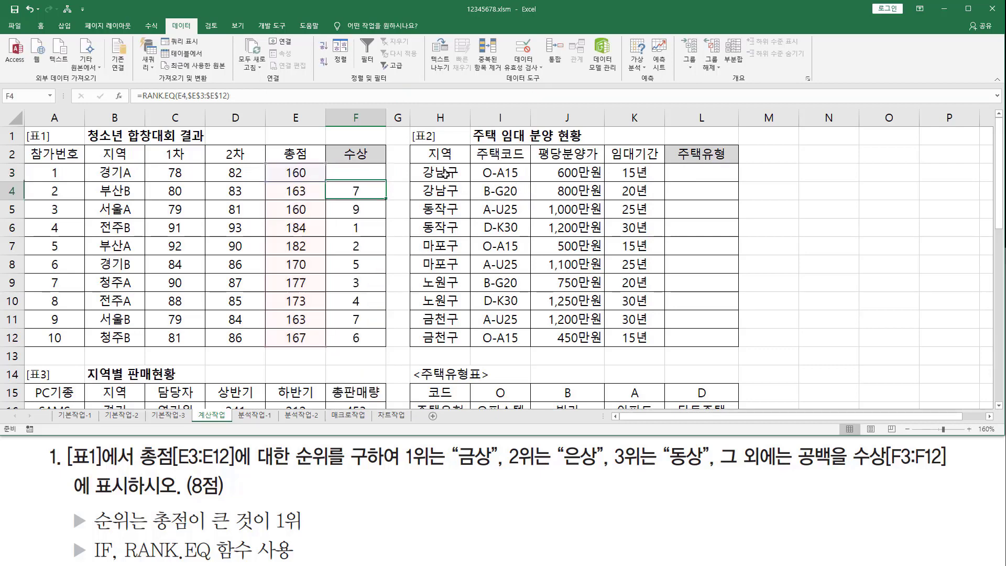
{"action": "left_click", "coordinate": [356, 172]}
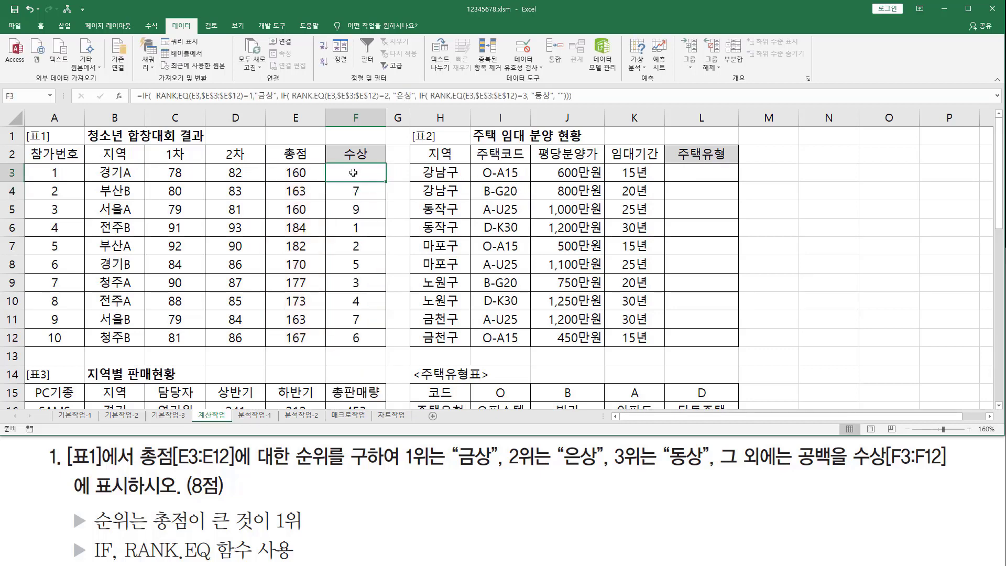
{"action": "left_click_drag", "start_coordinate": [385, 181], "coordinate": [386, 341]}
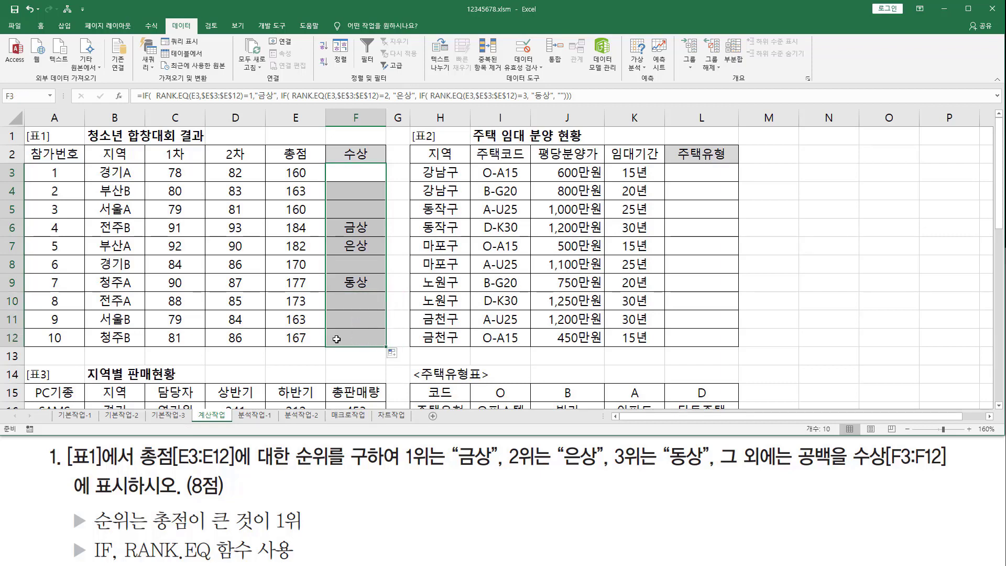
- Copy F3's complete formula and paste it into A13 as plain text, preceded by an apostrophe
{"action": "left_click", "coordinate": [351, 175]}
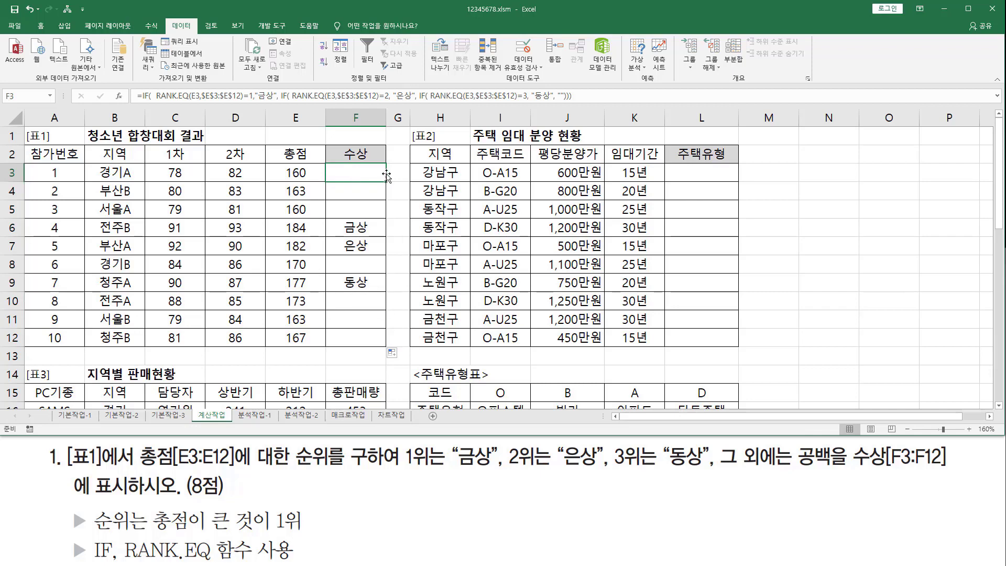
{"action": "double_click", "coordinate": [379, 172]}
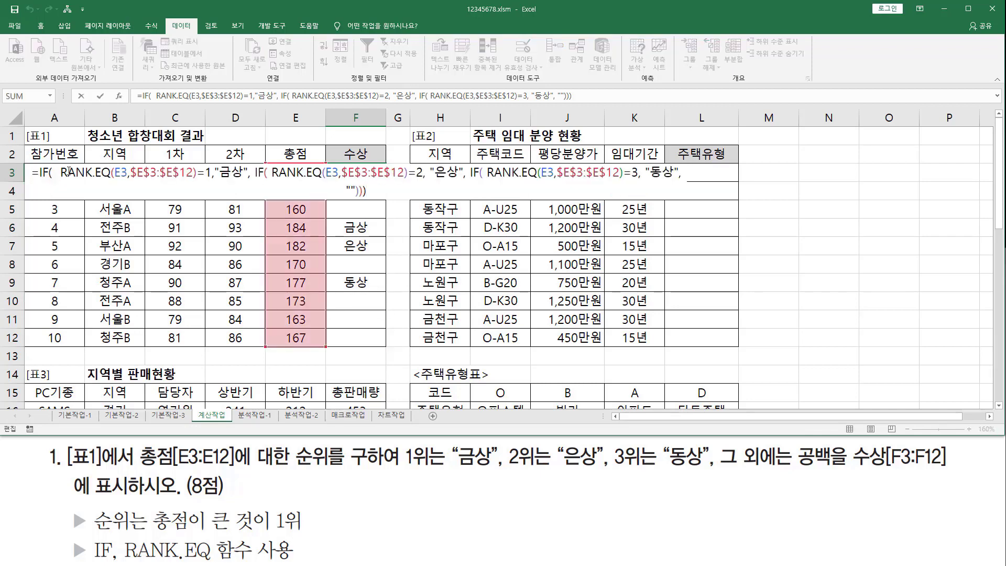
{"action": "left_click_drag", "start_coordinate": [29, 173], "coordinate": [446, 201]}
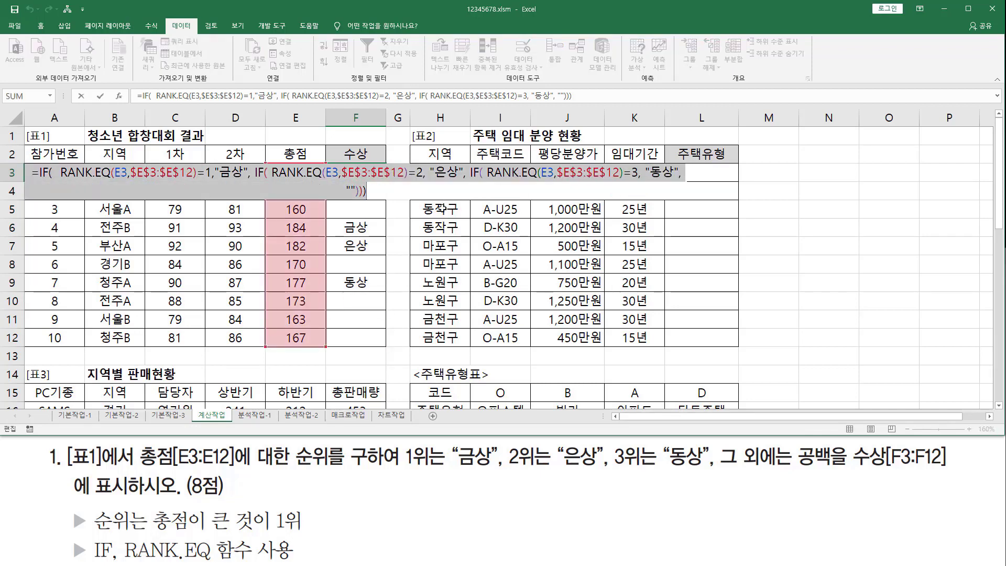
{"action": "key", "text": "ctrl+c"}
{"action": "key", "text": "Escape"}
{"action": "left_click", "coordinate": [62, 356]}
{"action": "type", "text": "'"}
{"action": "key", "text": "ctrl+v"}
{"action": "key", "text": "Return"}
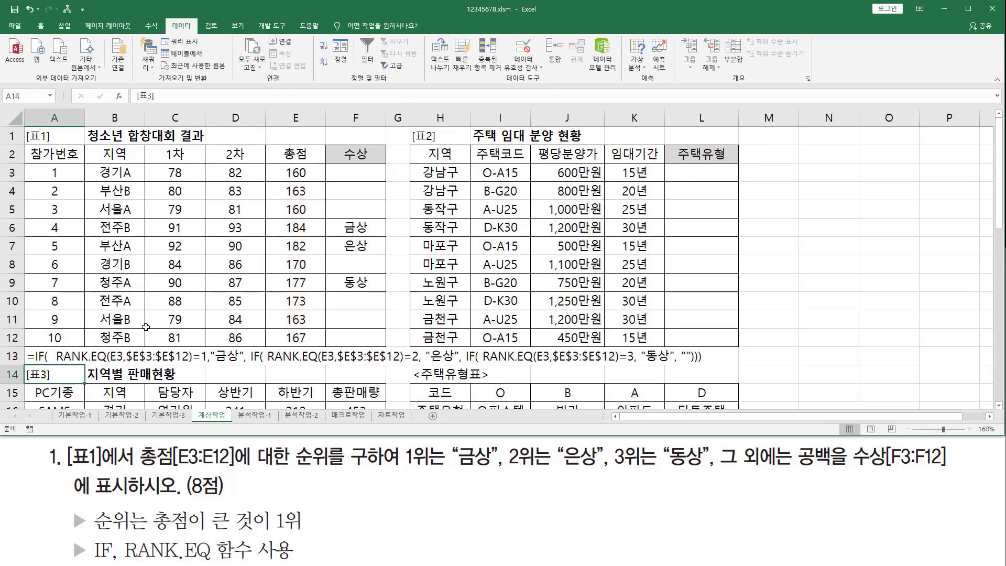
- Review the nested IF and RANK.EQ formula text in A13, examining each condition, true result and nested false argument
{"action": "left_click", "coordinate": [35, 350]}
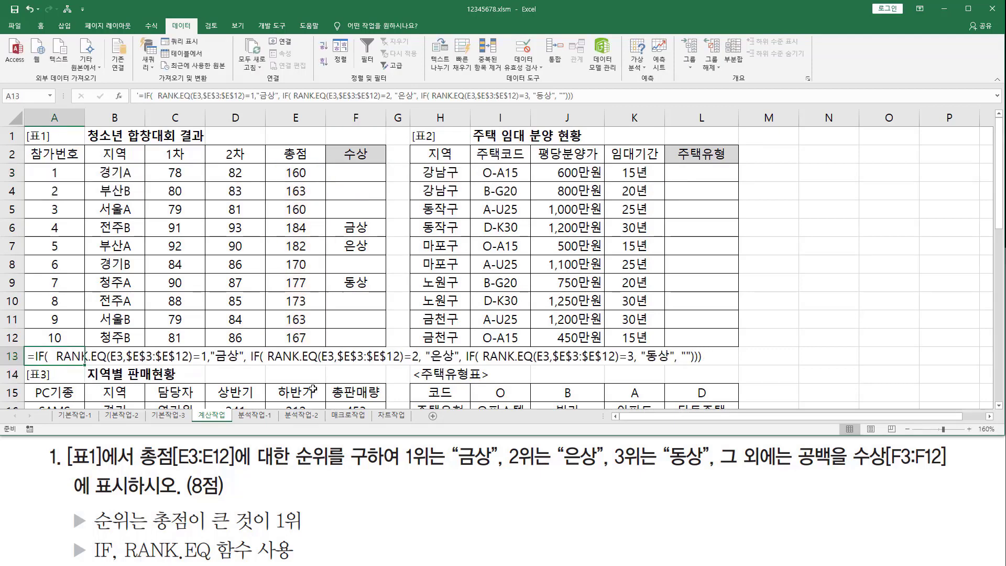
{"action": "left_click", "coordinate": [262, 380]}
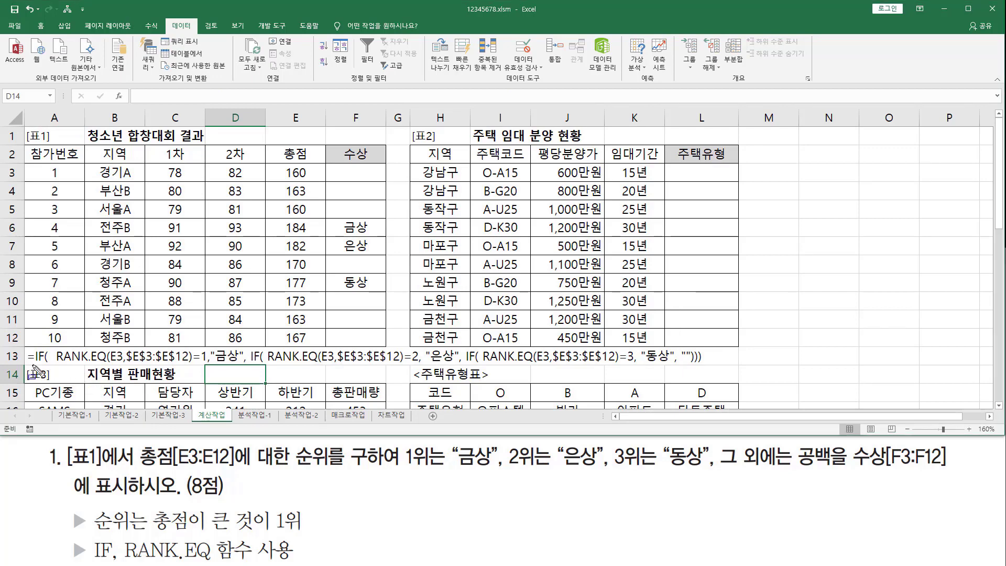
{"action": "left_click_drag", "start_coordinate": [32, 362], "coordinate": [212, 371]}
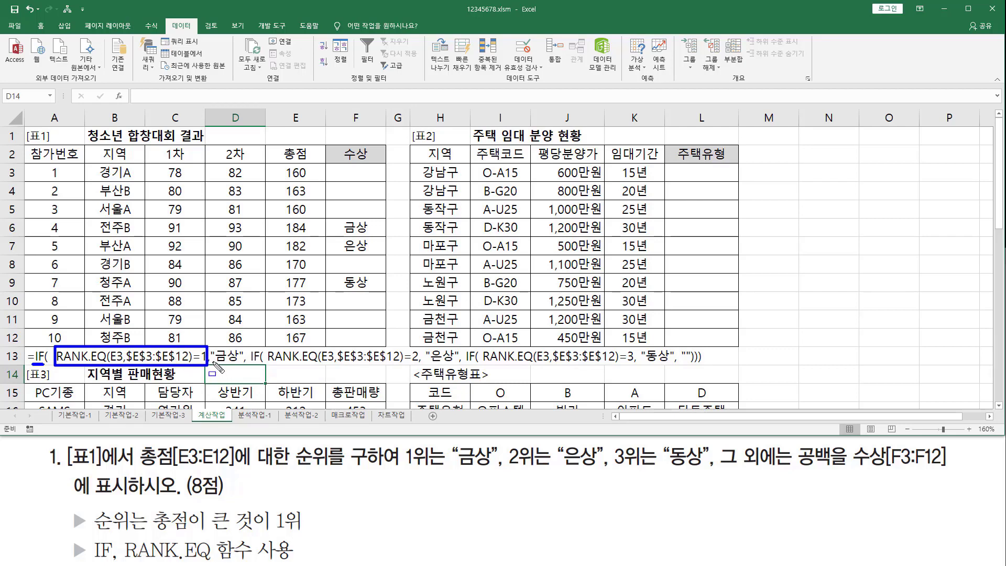
{"action": "left_click_drag", "start_coordinate": [213, 361], "coordinate": [239, 361]}
{"action": "mouse_move", "coordinate": [246, 339]}
{"action": "left_mouse_down"}
{"action": "mouse_move", "coordinate": [269, 374]}
{"action": "mouse_move", "coordinate": [708, 373]}
{"action": "mouse_move", "coordinate": [697, 370]}
{"action": "left_mouse_up"}
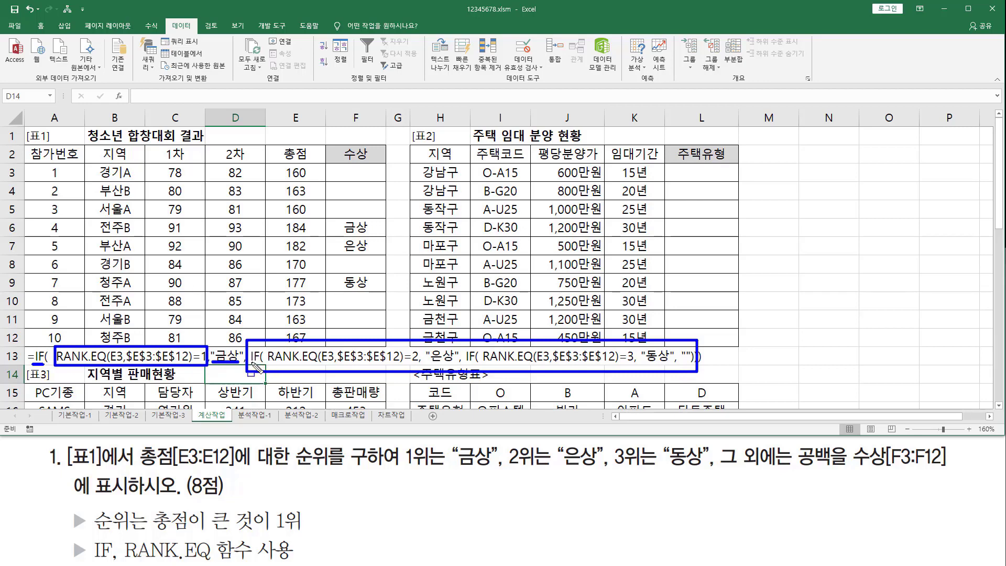
{"action": "left_click_drag", "start_coordinate": [252, 362], "coordinate": [261, 361]}
{"action": "mouse_move", "coordinate": [268, 365]}
{"action": "left_mouse_down"}
{"action": "mouse_move", "coordinate": [421, 370]}
{"action": "mouse_move", "coordinate": [418, 349]}
{"action": "left_mouse_up"}
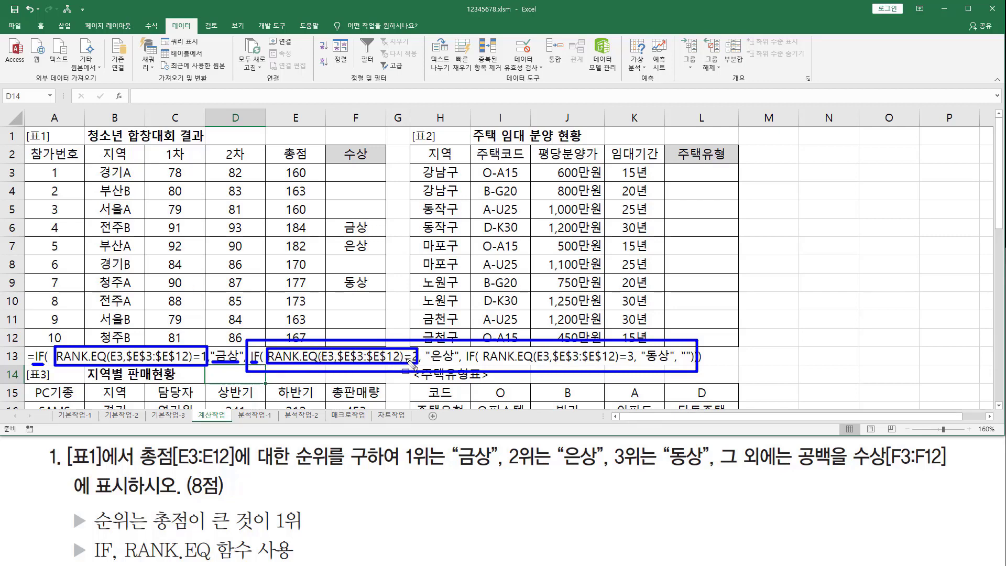
{"action": "left_click_drag", "start_coordinate": [427, 361], "coordinate": [454, 361]}
{"action": "mouse_move", "coordinate": [465, 346]}
{"action": "left_mouse_down"}
{"action": "mouse_move", "coordinate": [468, 368]}
{"action": "mouse_move", "coordinate": [697, 368]}
{"action": "left_mouse_up"}
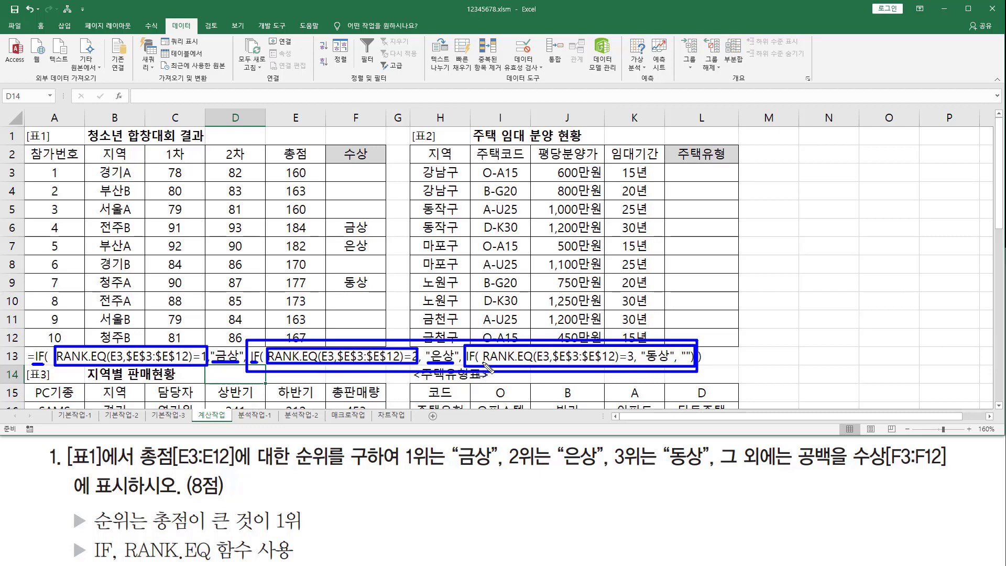
{"action": "left_click_drag", "start_coordinate": [483, 364], "coordinate": [632, 365]}
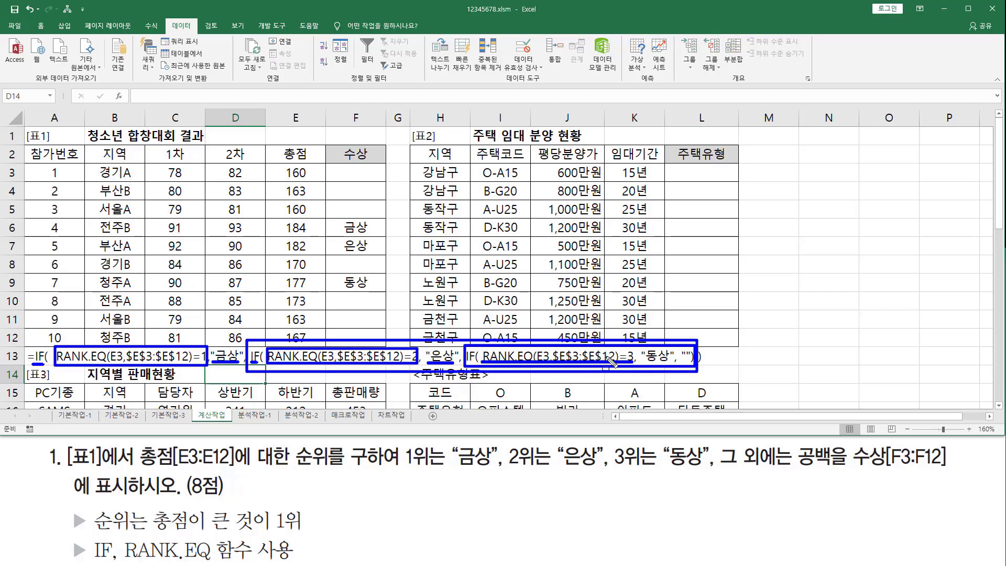
{"action": "left_click_drag", "start_coordinate": [643, 362], "coordinate": [661, 362]}
{"action": "key", "text": "Escape"}
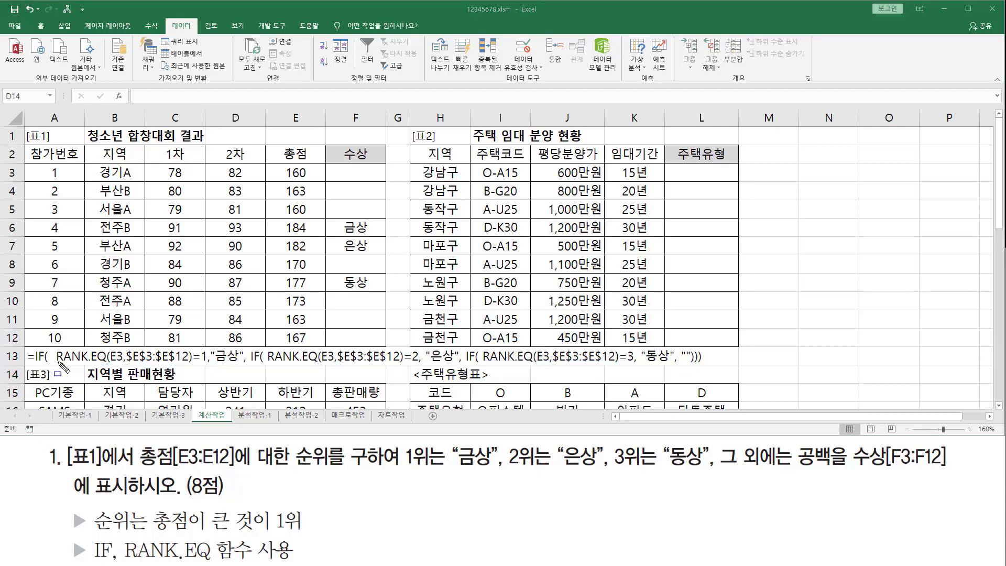
- Trace how A13's three RANK.EQ tests lead to 금상, 은상, 동상 or a blank, comparing the repeated RANK.EQ parts
{"action": "mouse_move", "coordinate": [53, 343]}
{"action": "left_mouse_down"}
{"action": "mouse_move", "coordinate": [188, 370]}
{"action": "mouse_move", "coordinate": [385, 356]}
{"action": "mouse_move", "coordinate": [707, 364]}
{"action": "left_mouse_up"}
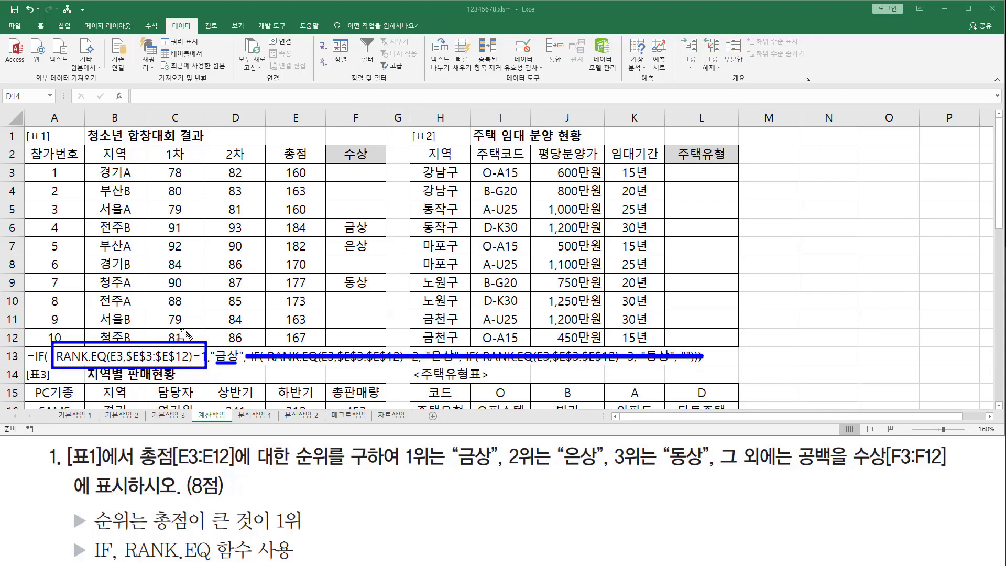
{"action": "key", "text": "Escape"}
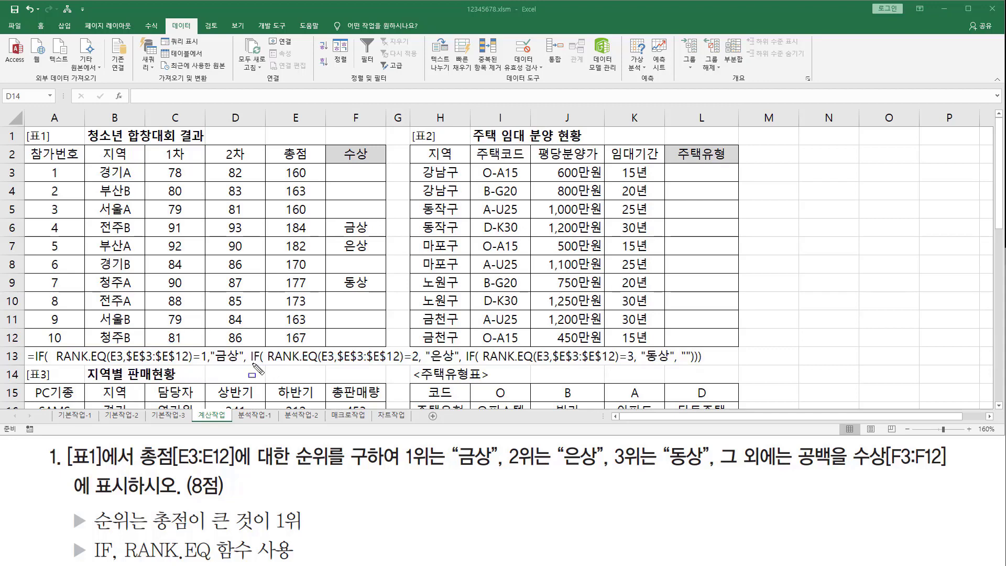
{"action": "mouse_move", "coordinate": [267, 362]}
{"action": "left_mouse_down"}
{"action": "mouse_move", "coordinate": [426, 375]}
{"action": "mouse_move", "coordinate": [419, 345]}
{"action": "left_mouse_up"}
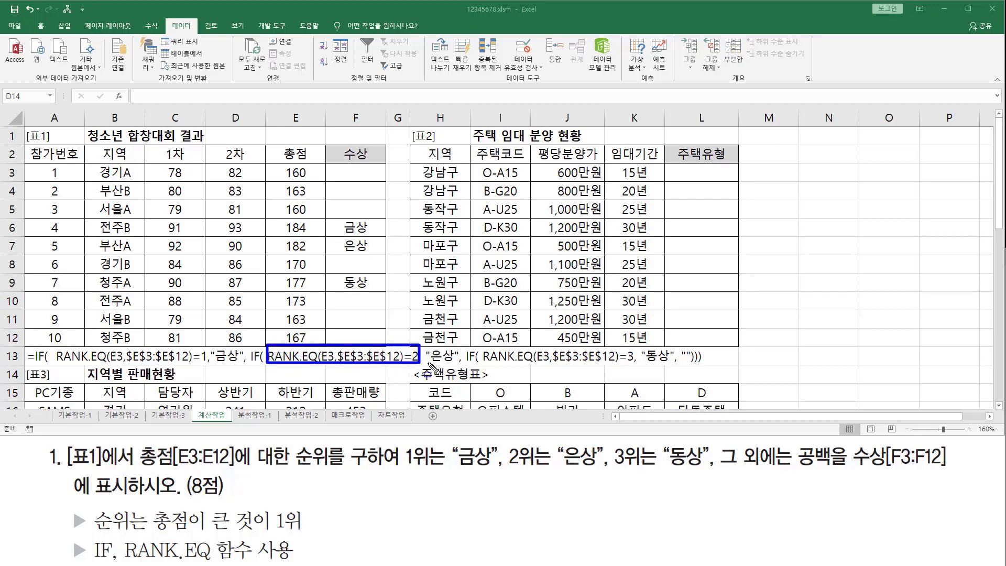
{"action": "left_click_drag", "start_coordinate": [427, 361], "coordinate": [704, 358]}
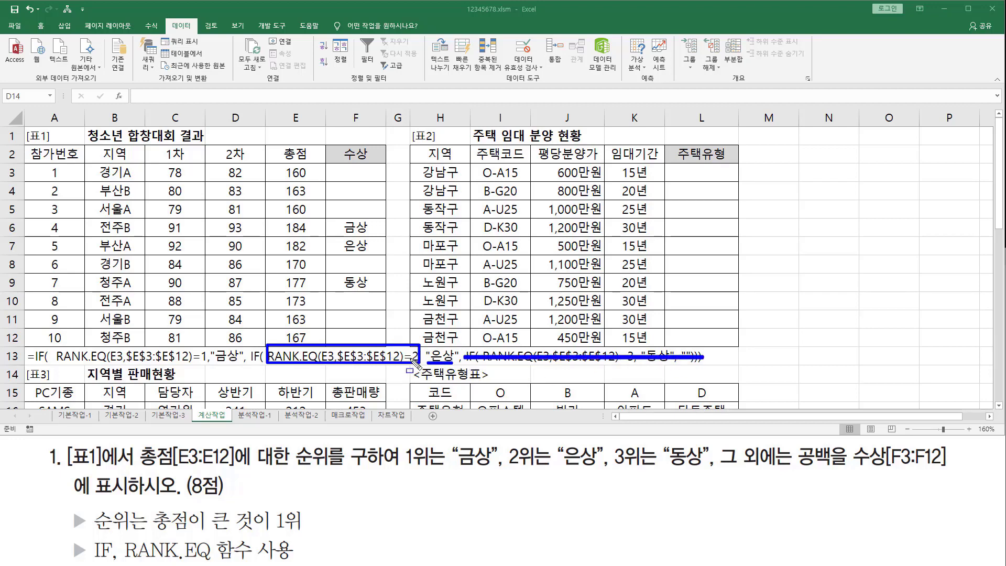
{"action": "key", "text": "Escape"}
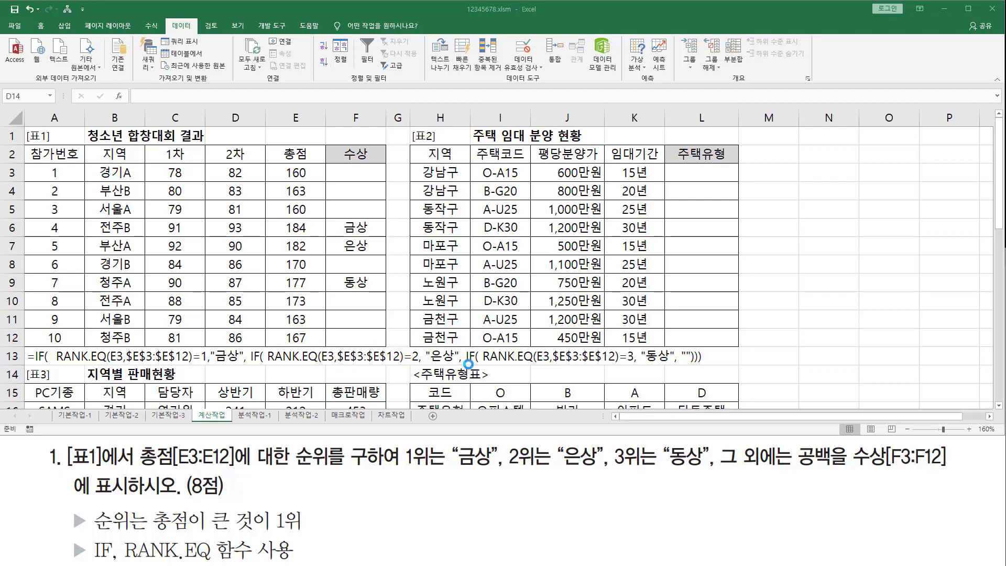
{"action": "left_click_drag", "start_coordinate": [465, 363], "coordinate": [637, 364]}
{"action": "mouse_move", "coordinate": [483, 362]}
{"action": "left_mouse_down"}
{"action": "mouse_move", "coordinate": [482, 343]}
{"action": "mouse_move", "coordinate": [497, 342]}
{"action": "mouse_move", "coordinate": [634, 371]}
{"action": "left_mouse_up"}
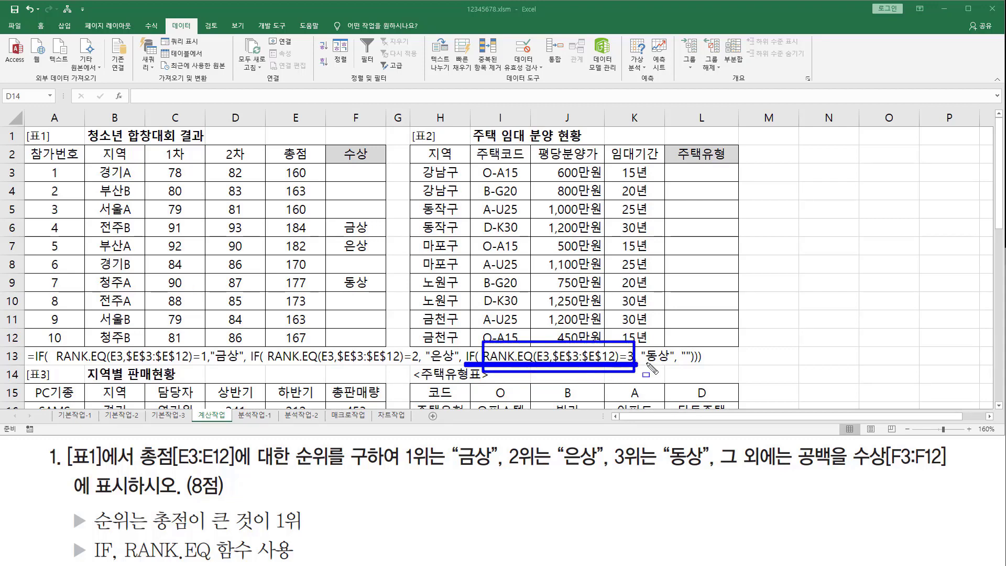
{"action": "left_click_drag", "start_coordinate": [644, 361], "coordinate": [666, 363]}
{"action": "left_click_drag", "start_coordinate": [680, 361], "coordinate": [694, 372]}
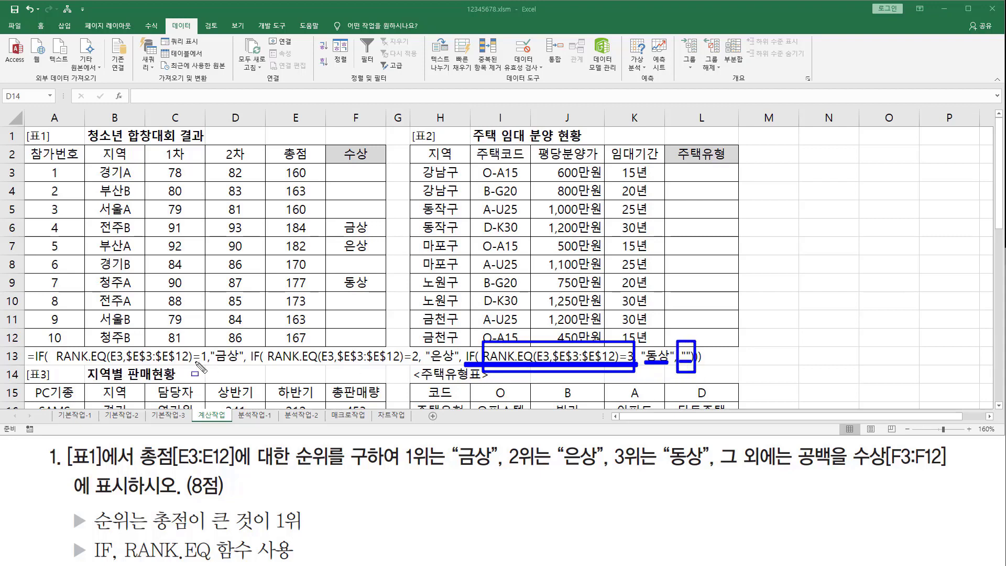
{"action": "left_click_drag", "start_coordinate": [189, 362], "coordinate": [209, 362]}
{"action": "left_click_drag", "start_coordinate": [403, 361], "coordinate": [419, 362]}
{"action": "key", "text": "Escape"}
{"action": "mouse_move", "coordinate": [28, 345]}
{"action": "left_mouse_down"}
{"action": "mouse_move", "coordinate": [184, 370]}
{"action": "mouse_move", "coordinate": [738, 374]}
{"action": "mouse_move", "coordinate": [722, 375]}
{"action": "left_mouse_up"}
{"action": "left_click_drag", "start_coordinate": [483, 362], "coordinate": [623, 362]}
{"action": "left_click_drag", "start_coordinate": [268, 361], "coordinate": [398, 361]}
{"action": "left_click_drag", "start_coordinate": [58, 361], "coordinate": [190, 362]}
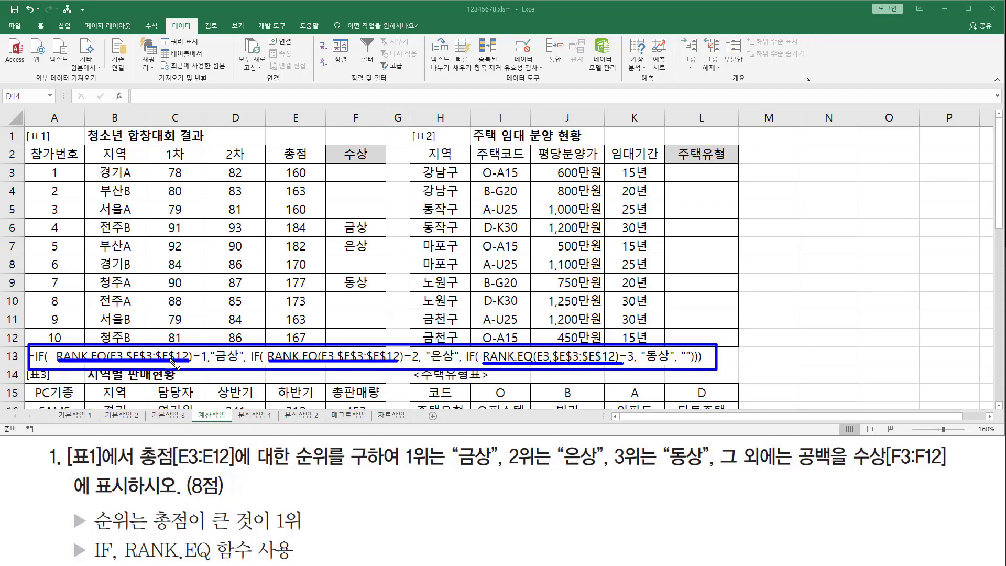
{"action": "key", "text": "Escape"}
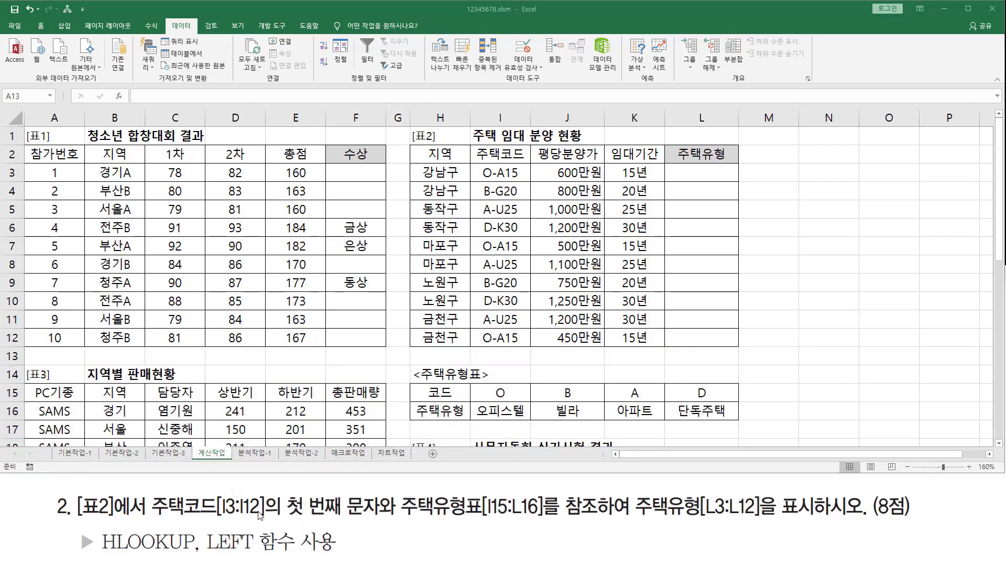
- Examine task 2's requirements: target cells L3:L12, first characters of codes I3:I12, lookup table I15:L16, and the HLOOKUP and LEFT functions
{"action": "left_click_drag", "start_coordinate": [74, 517], "coordinate": [828, 516]}
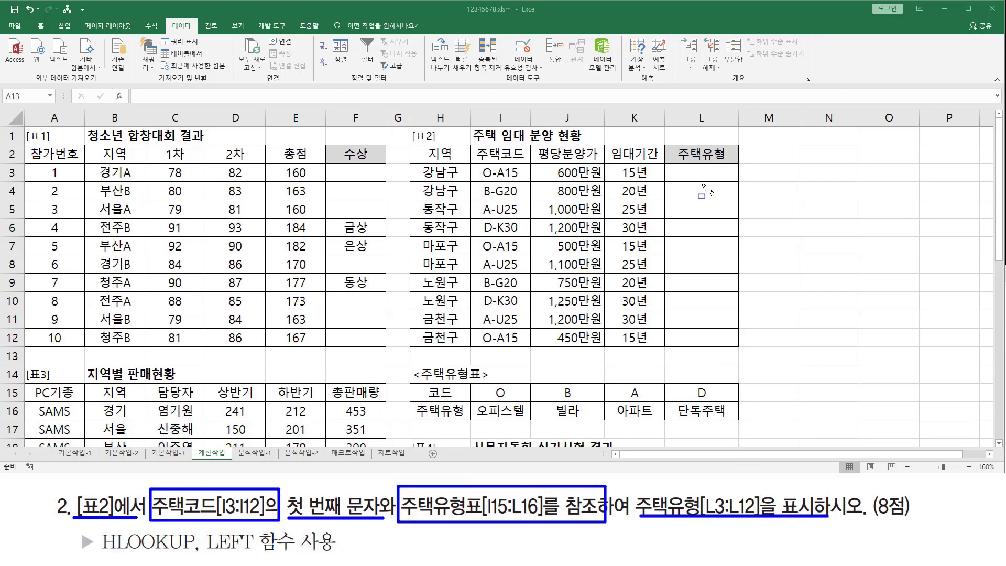
{"action": "mouse_move", "coordinate": [676, 168]}
{"action": "left_mouse_down"}
{"action": "mouse_move", "coordinate": [734, 351]}
{"action": "mouse_move", "coordinate": [726, 342]}
{"action": "left_mouse_up"}
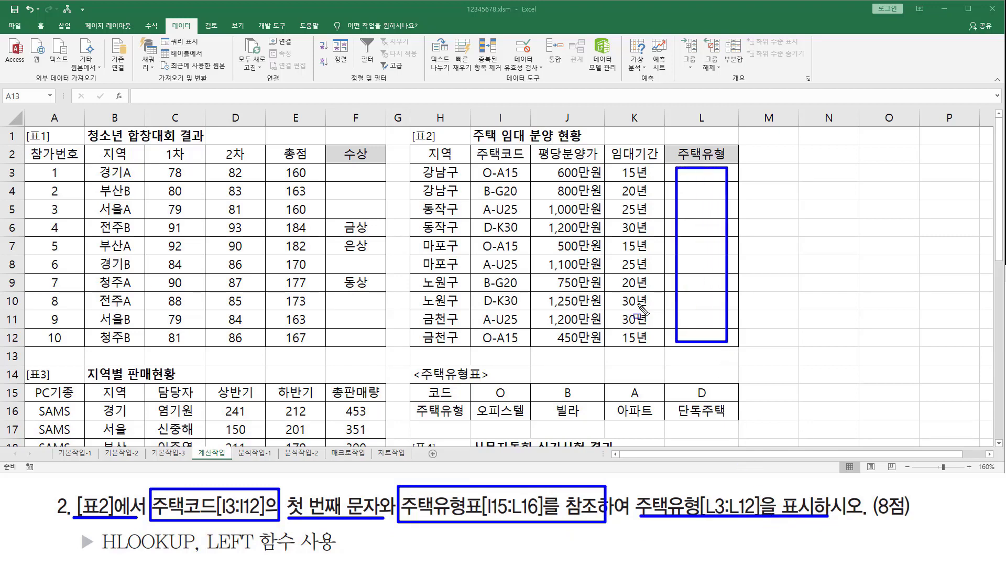
{"action": "mouse_move", "coordinate": [409, 142]}
{"action": "left_mouse_down"}
{"action": "mouse_move", "coordinate": [642, 310]}
{"action": "mouse_move", "coordinate": [747, 355]}
{"action": "mouse_move", "coordinate": [740, 347]}
{"action": "left_mouse_up"}
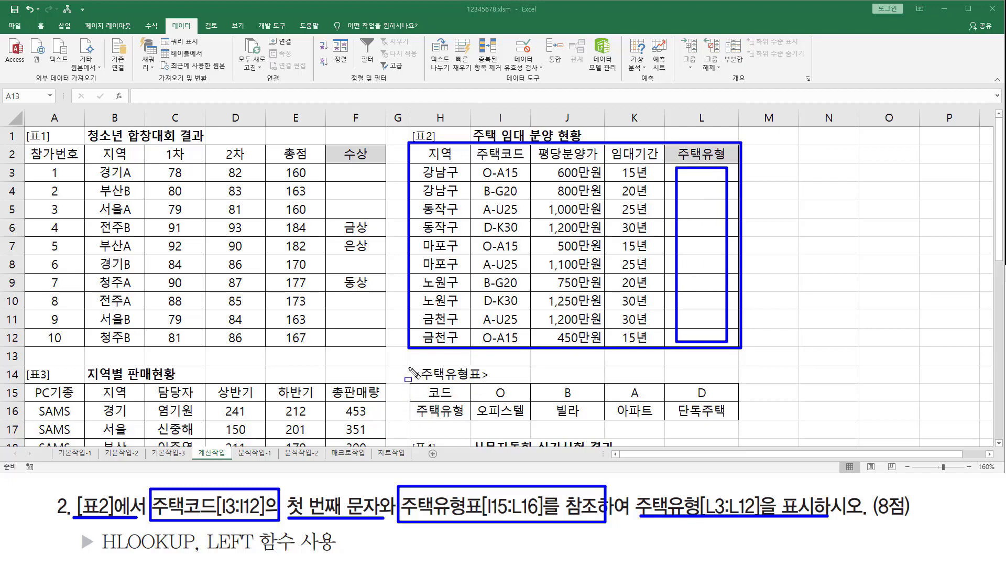
{"action": "mouse_move", "coordinate": [410, 369]}
{"action": "left_mouse_down"}
{"action": "mouse_move", "coordinate": [542, 421]}
{"action": "mouse_move", "coordinate": [736, 437]}
{"action": "mouse_move", "coordinate": [742, 425]}
{"action": "left_mouse_up"}
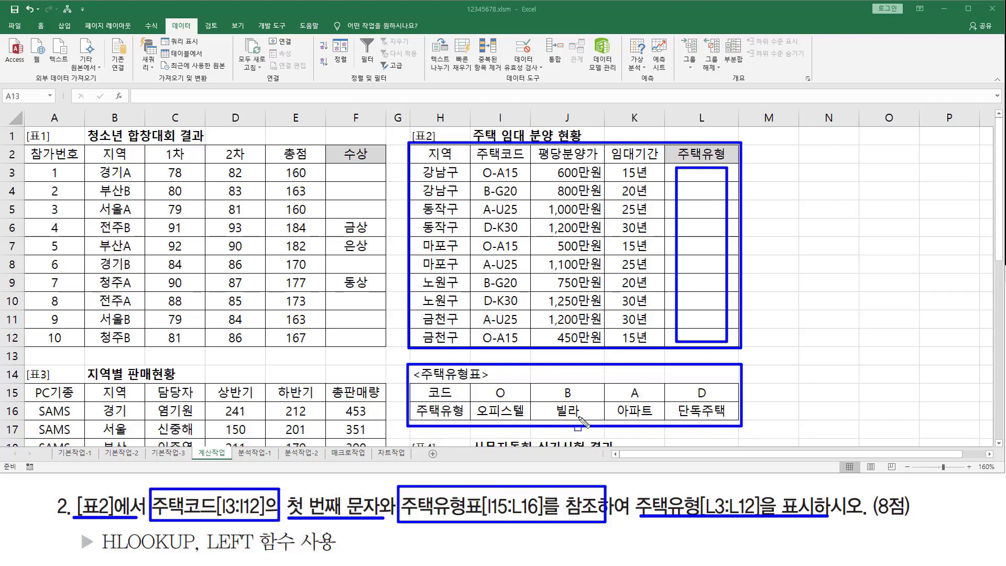
{"action": "left_click_drag", "start_coordinate": [688, 174], "coordinate": [714, 338]}
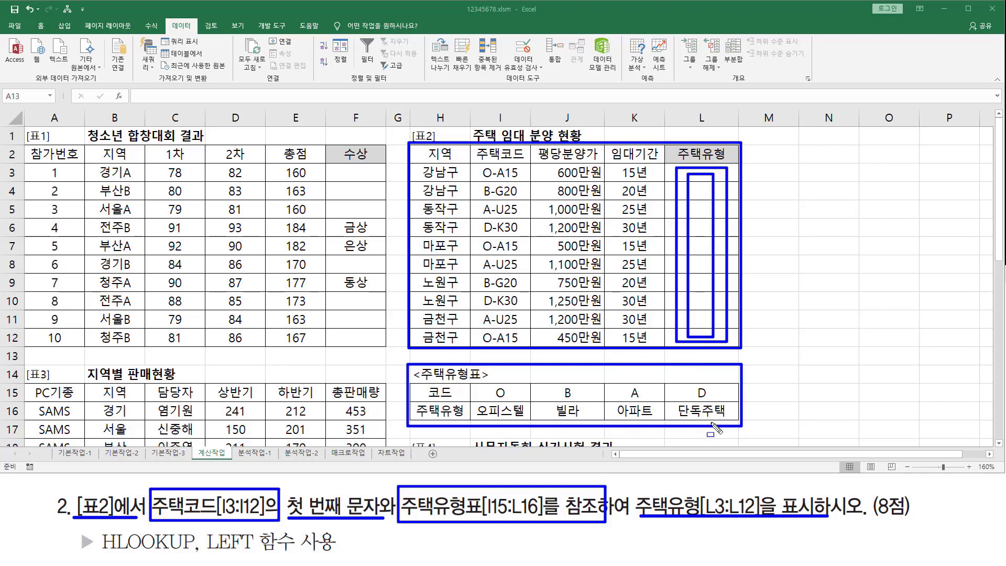
{"action": "mouse_move", "coordinate": [491, 383]}
{"action": "left_mouse_down"}
{"action": "mouse_move", "coordinate": [524, 414]}
{"action": "mouse_move", "coordinate": [518, 403]}
{"action": "mouse_move", "coordinate": [729, 401]}
{"action": "mouse_move", "coordinate": [717, 400]}
{"action": "left_mouse_up"}
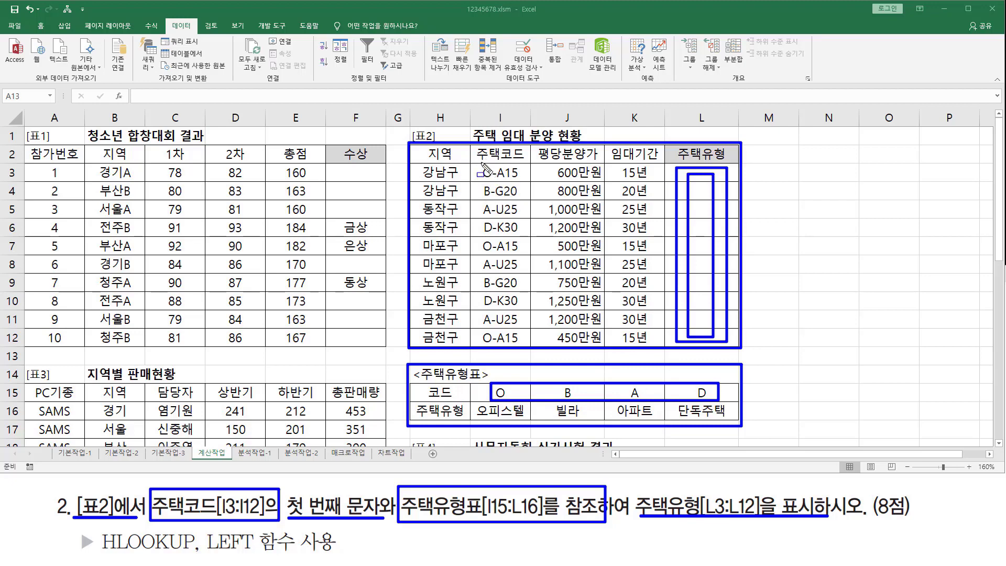
{"action": "mouse_move", "coordinate": [481, 163]}
{"action": "left_mouse_down"}
{"action": "mouse_move", "coordinate": [495, 356]}
{"action": "mouse_move", "coordinate": [495, 347]}
{"action": "left_mouse_up"}
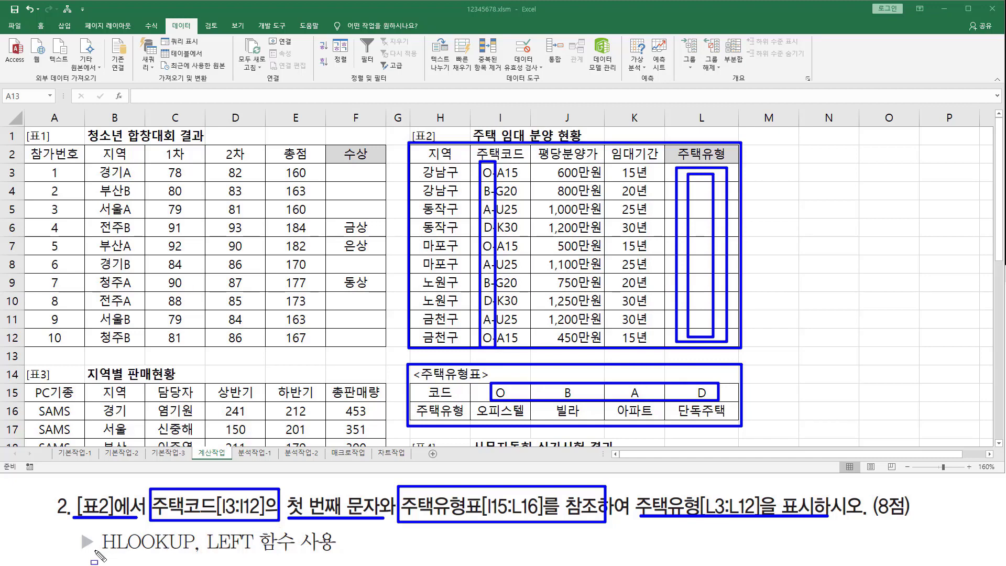
{"action": "left_click_drag", "start_coordinate": [97, 552], "coordinate": [271, 552]}
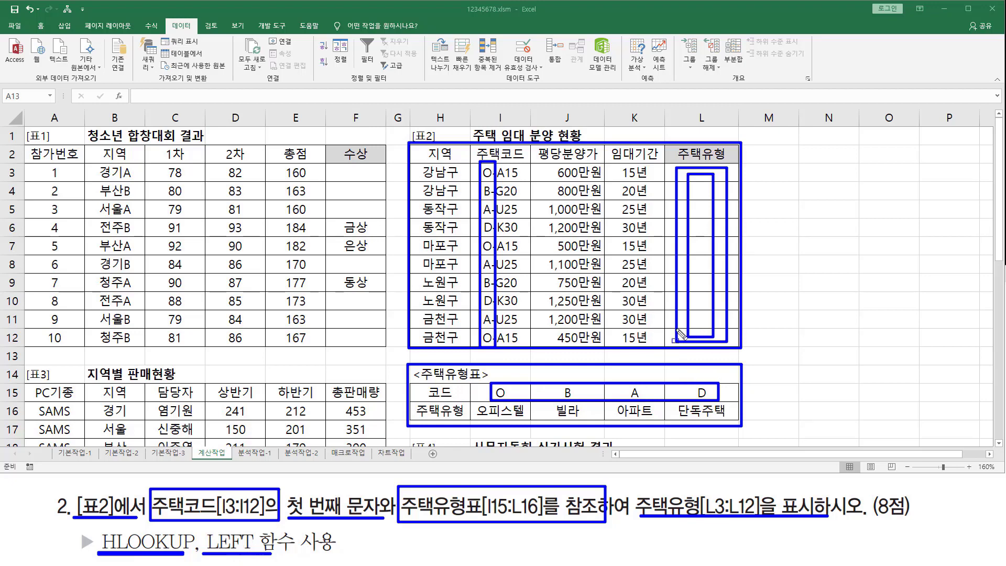
{"action": "key", "text": "e"}
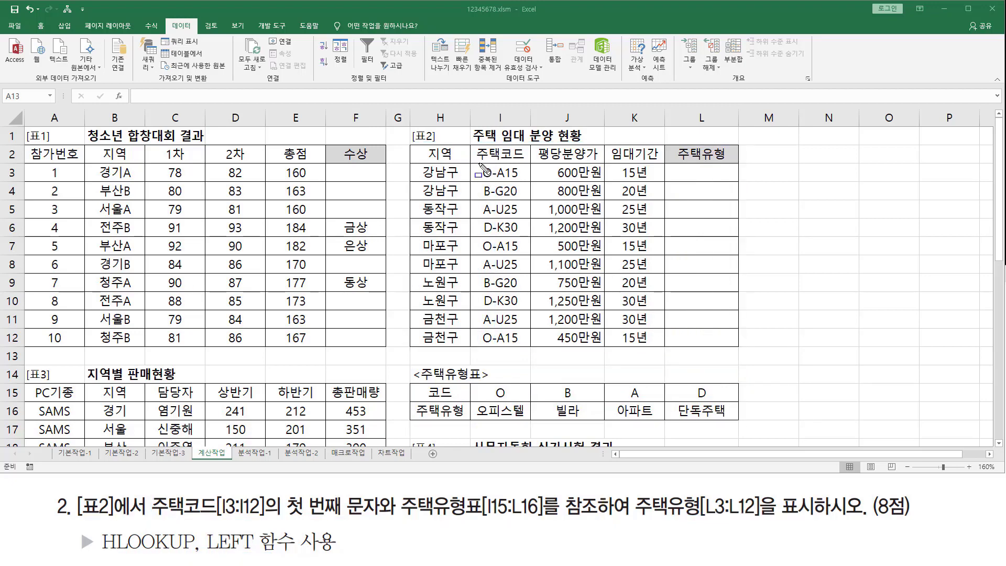
{"action": "mouse_move", "coordinate": [478, 163]}
{"action": "left_mouse_down"}
{"action": "mouse_move", "coordinate": [514, 182]}
{"action": "mouse_move", "coordinate": [492, 183]}
{"action": "mouse_move", "coordinate": [495, 350]}
{"action": "left_mouse_up"}
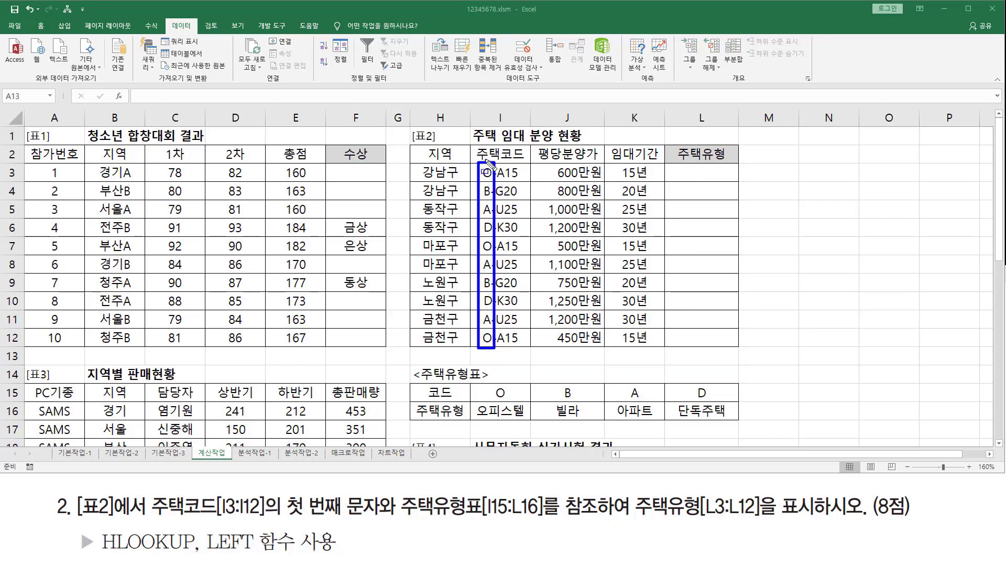
{"action": "key", "text": "Escape"}
- Enter =LEFT(I3,1) in L3 to extract the housing code's first character, and select L3 again
{"action": "left_click", "coordinate": [707, 174]}
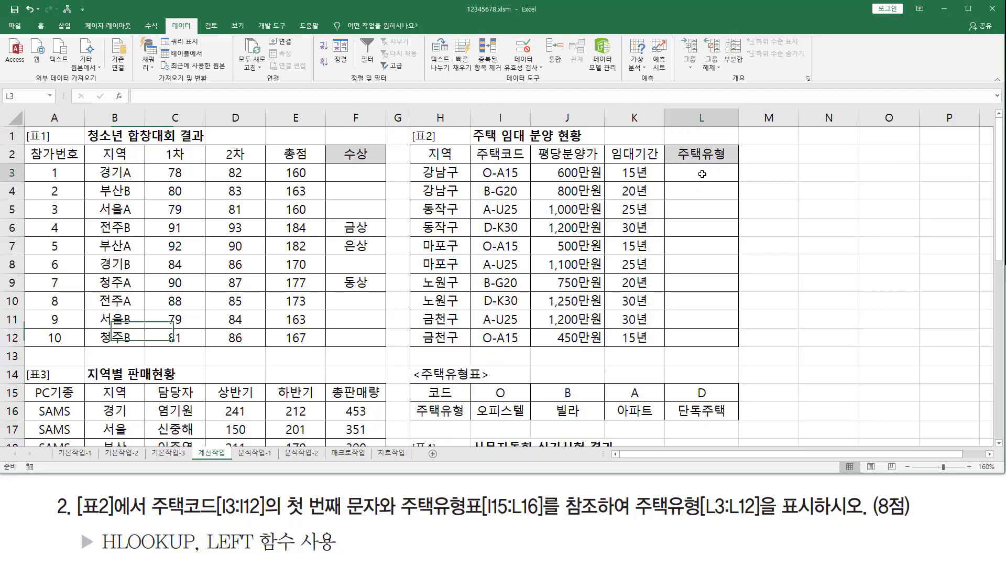
{"action": "type", "text": "="}
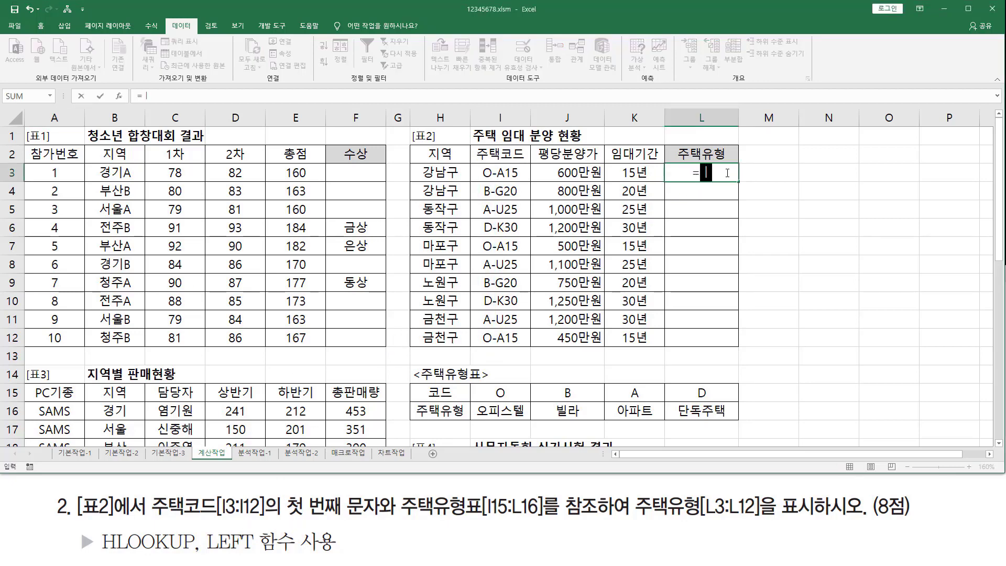
{"action": "type", "text": "left"}
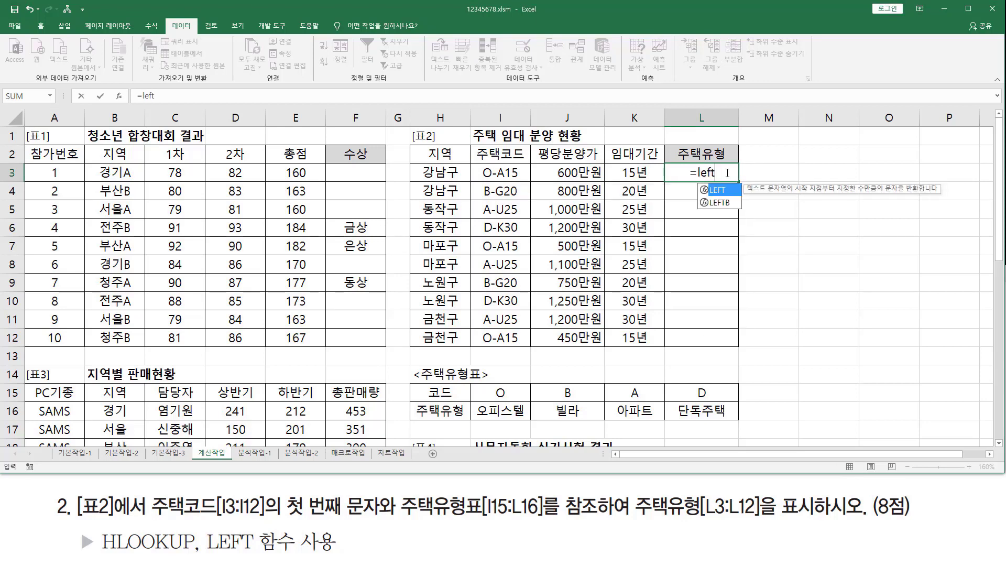
{"action": "key", "text": "Tab"}
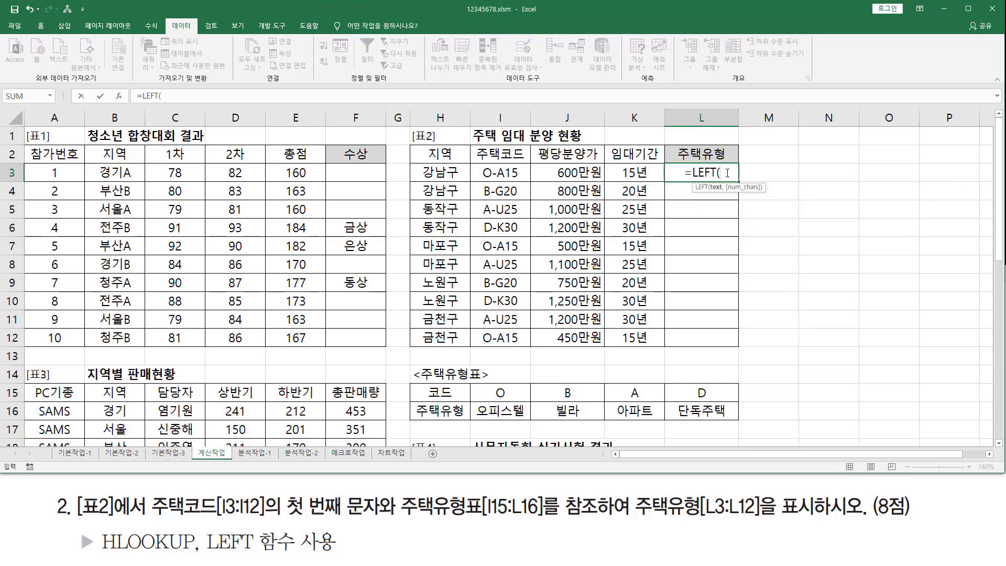
{"action": "left_click", "coordinate": [502, 171]}
{"action": "type", "text": ",1"}
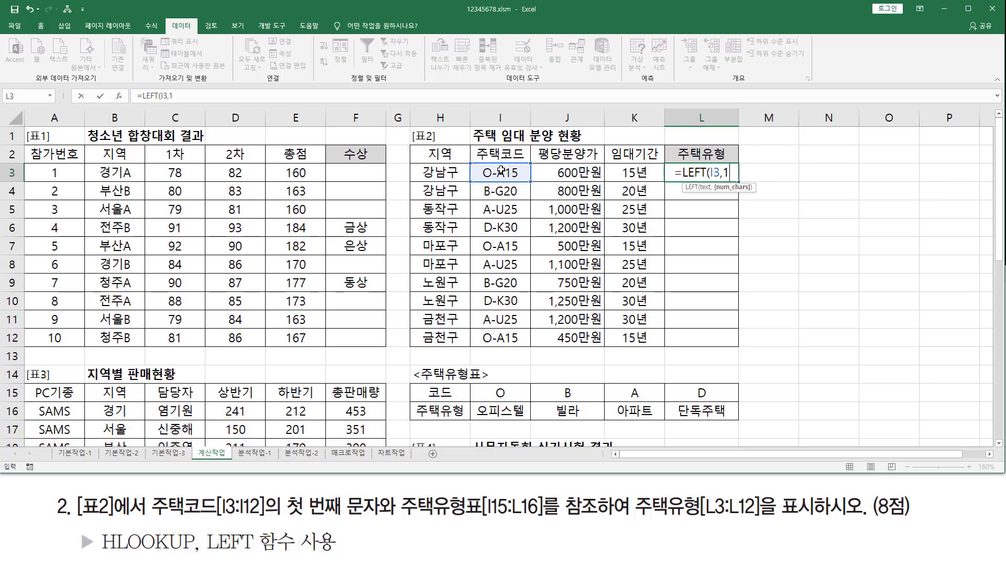
{"action": "type", "text": ")"}
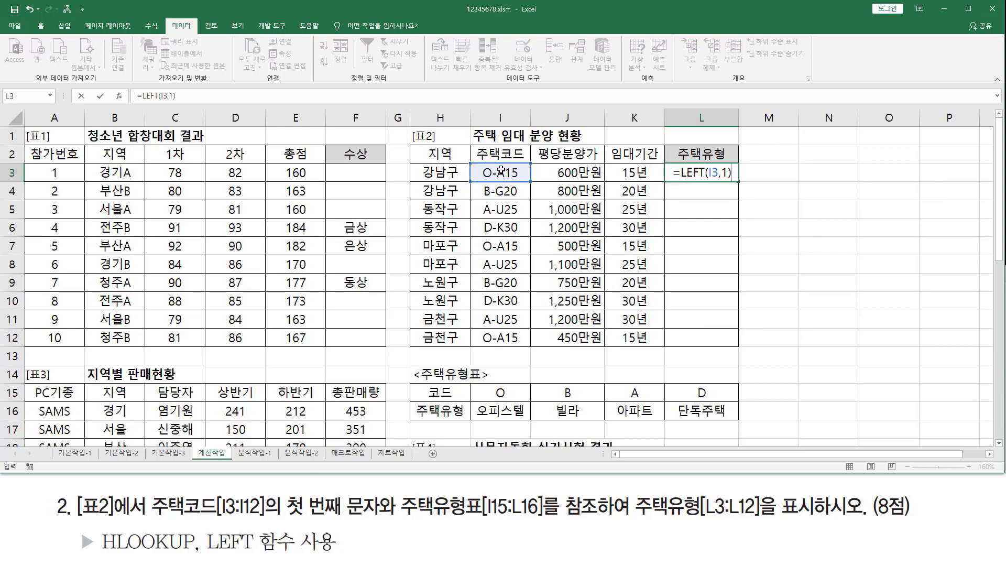
{"action": "key", "text": "Return"}
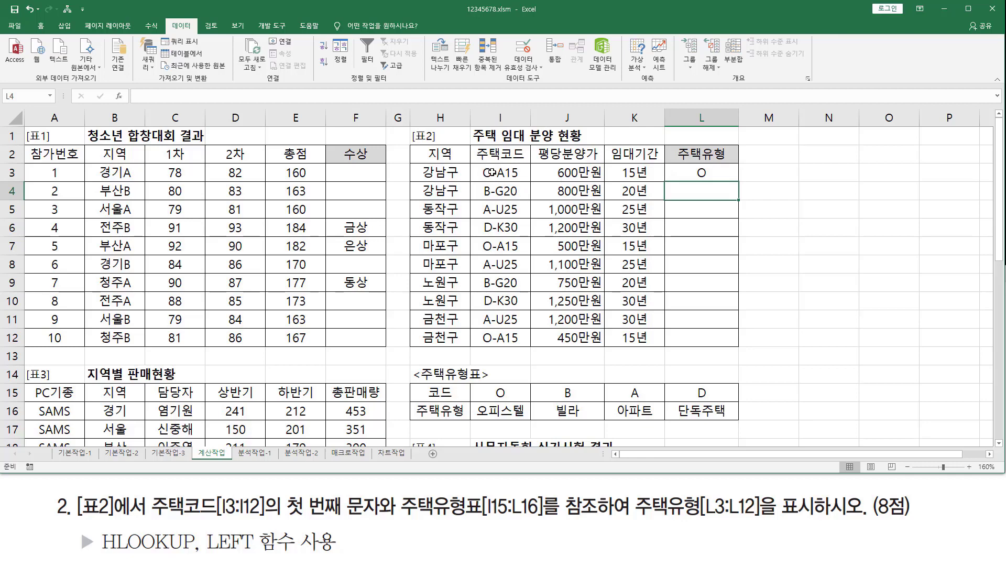
{"action": "left_click", "coordinate": [713, 173]}
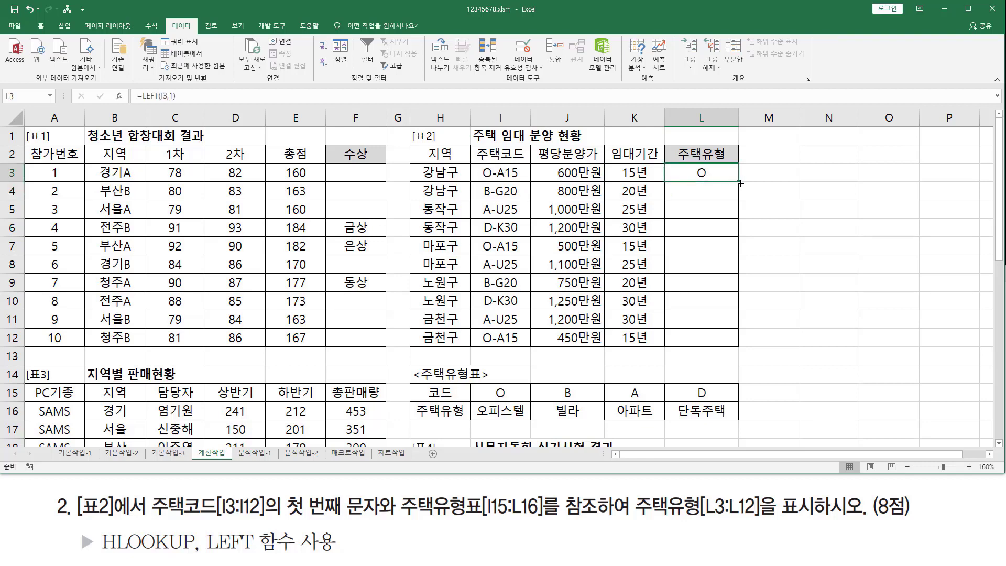
- Fill L3's LEFT formula down through L12 and compare the letters with the first characters of codes I3:I12
{"action": "left_click_drag", "start_coordinate": [739, 182], "coordinate": [739, 343]}
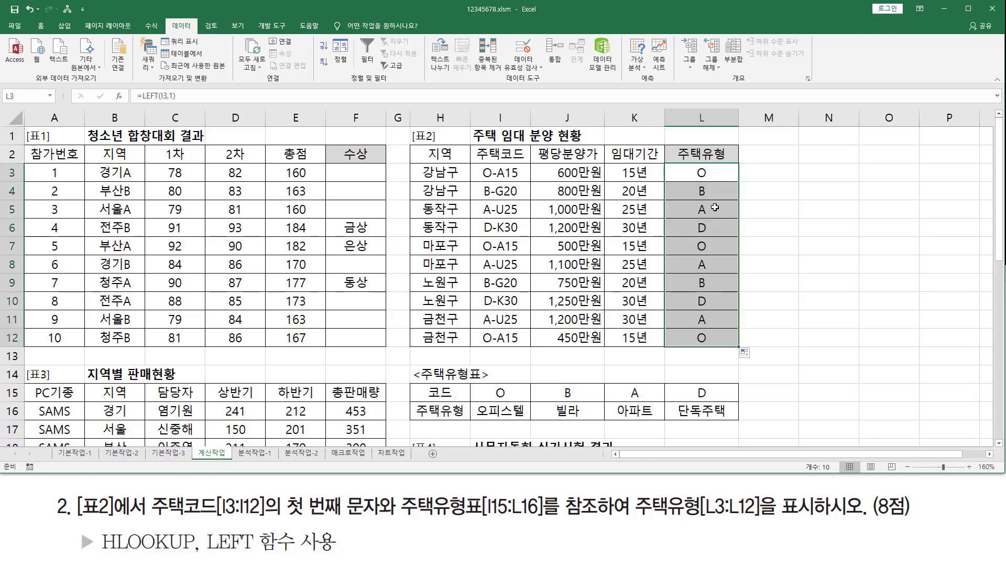
{"action": "mouse_move", "coordinate": [479, 161]}
{"action": "left_mouse_down"}
{"action": "mouse_move", "coordinate": [492, 181]}
{"action": "mouse_move", "coordinate": [501, 344]}
{"action": "left_mouse_up"}
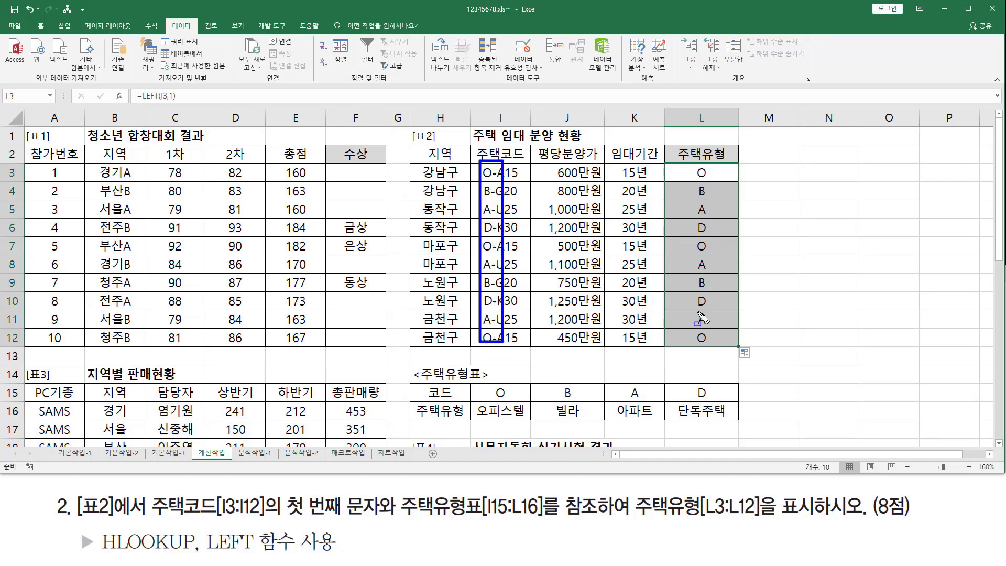
{"action": "key", "text": "Escape"}
{"action": "left_click", "coordinate": [693, 173]}
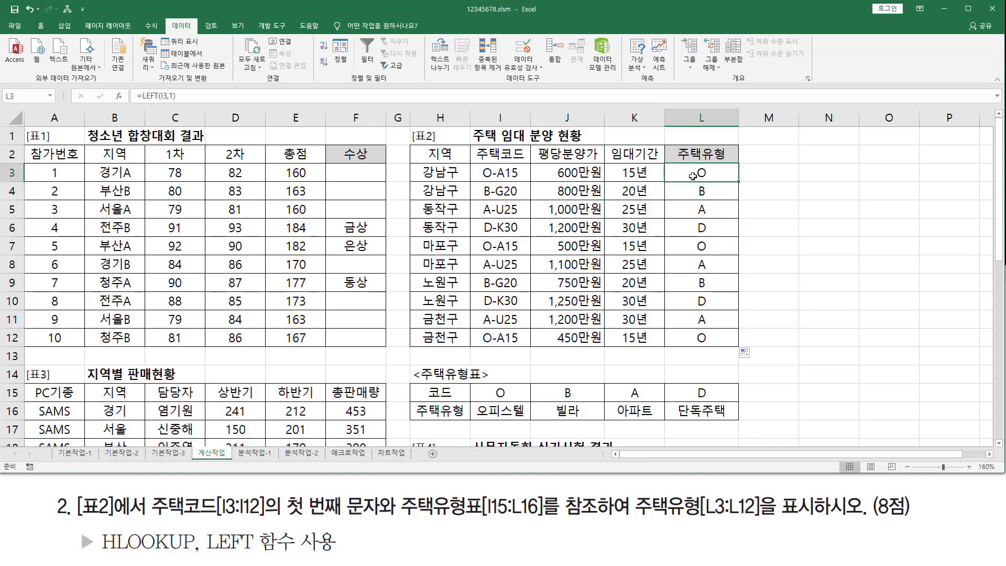
- Wrap L3's LEFT(I3,1) in an HLOOKUP function so that it serves as the lookup value
{"action": "double_click", "coordinate": [693, 173]}
{"action": "left_click_drag", "start_coordinate": [706, 174], "coordinate": [776, 173]}
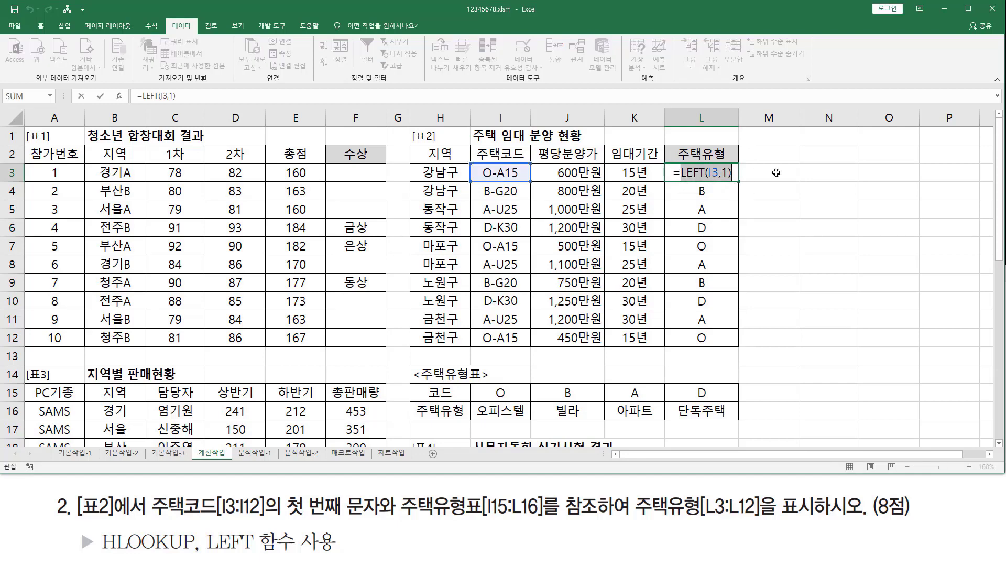
{"action": "key", "text": "ctrl+x"}
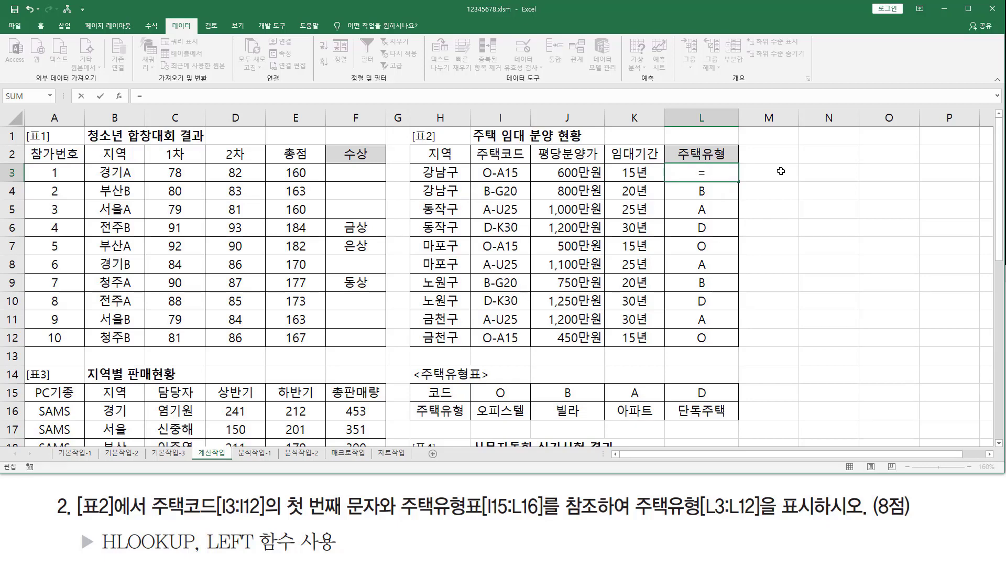
{"action": "mouse_move", "coordinate": [413, 379]}
{"action": "left_mouse_down"}
{"action": "mouse_move", "coordinate": [554, 425]}
{"action": "mouse_move", "coordinate": [749, 425]}
{"action": "left_mouse_up"}
{"action": "key", "text": "Escape"}
{"action": "left_click", "coordinate": [718, 173]}
{"action": "type", "text": "HLOOKUP("}
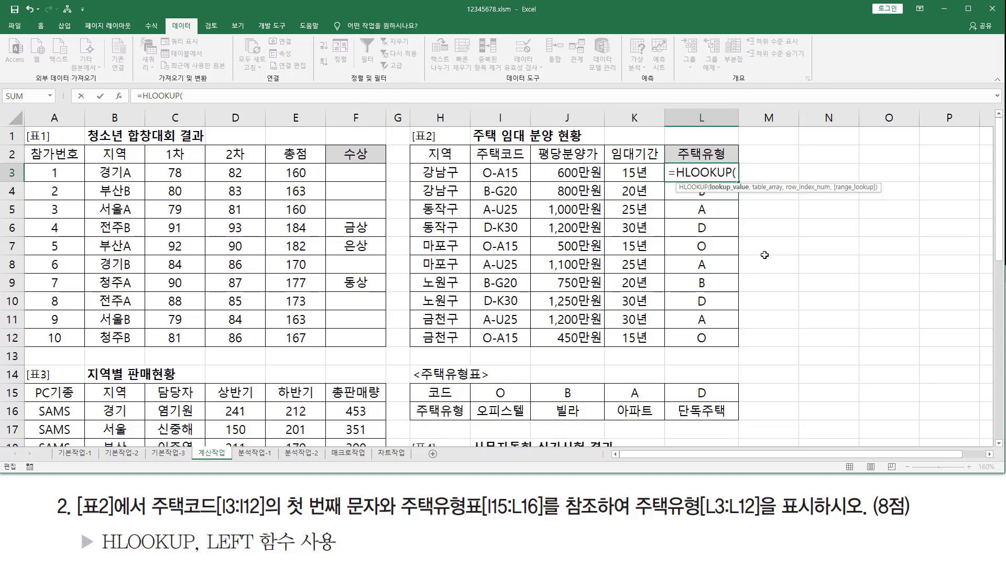
{"action": "type", "text": "LEFT(I3,1)"}
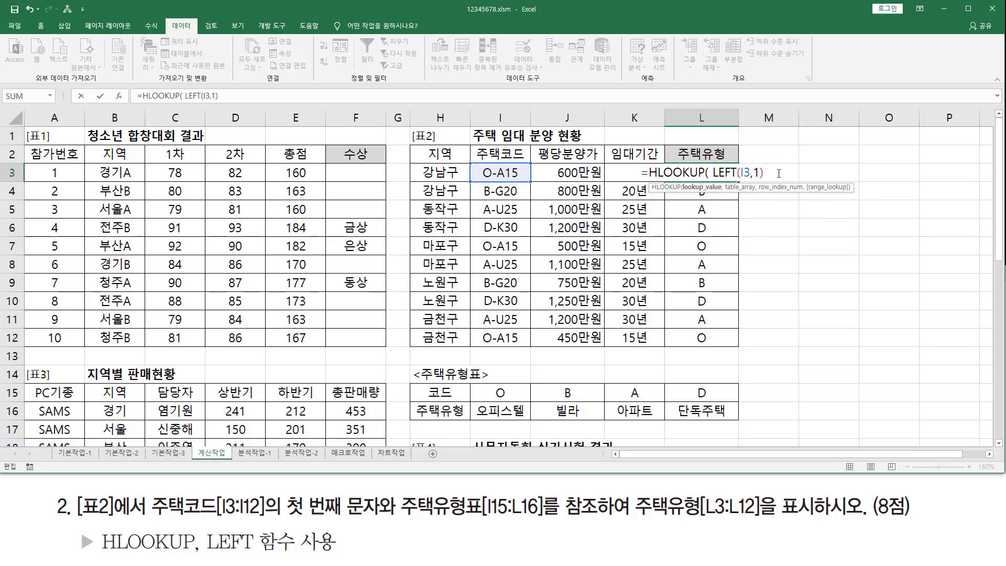
- Add I15:L16 as the lookup table and 2 as the row index to L3's HLOOKUP formula
{"action": "type", "text": ","}
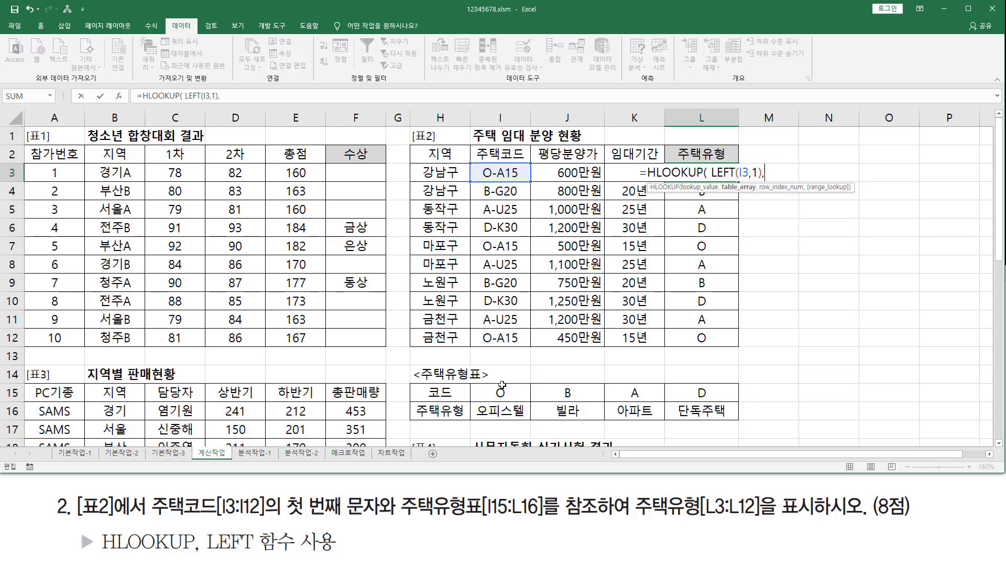
{"action": "left_click_drag", "start_coordinate": [502, 385], "coordinate": [693, 419]}
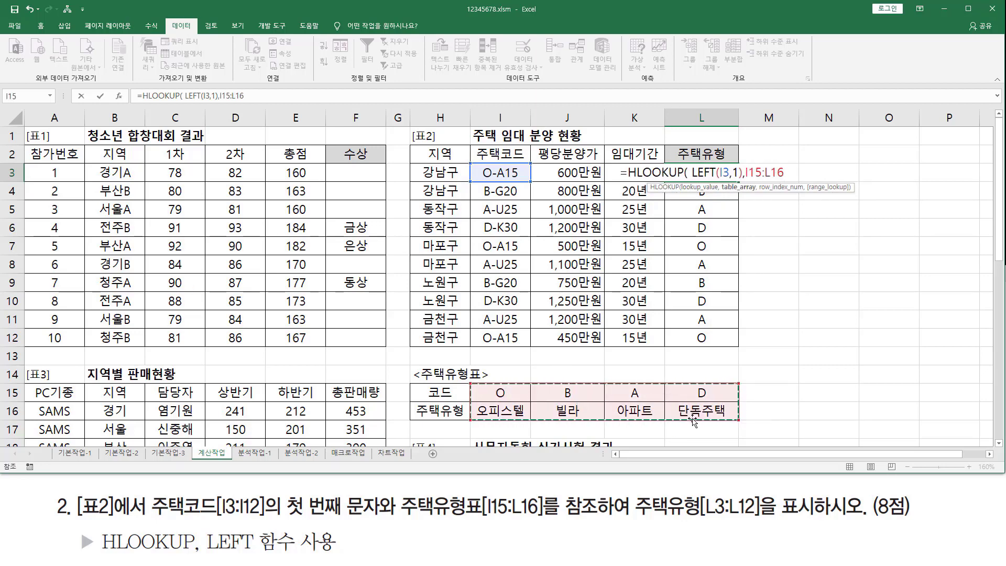
{"action": "type", "text": ","}
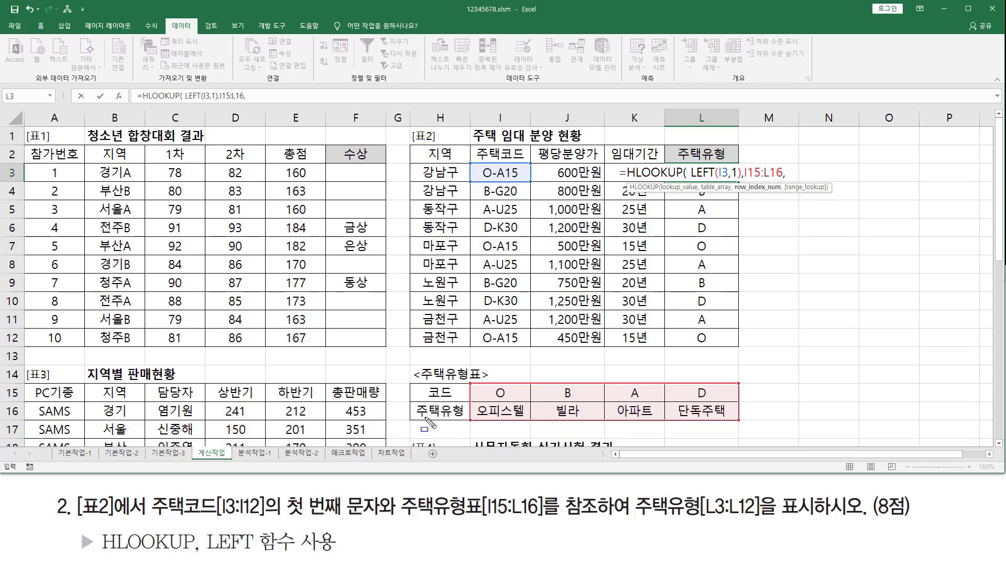
{"action": "mouse_move", "coordinate": [468, 381]}
{"action": "left_mouse_down"}
{"action": "mouse_move", "coordinate": [526, 430]}
{"action": "mouse_move", "coordinate": [745, 424]}
{"action": "left_mouse_up"}
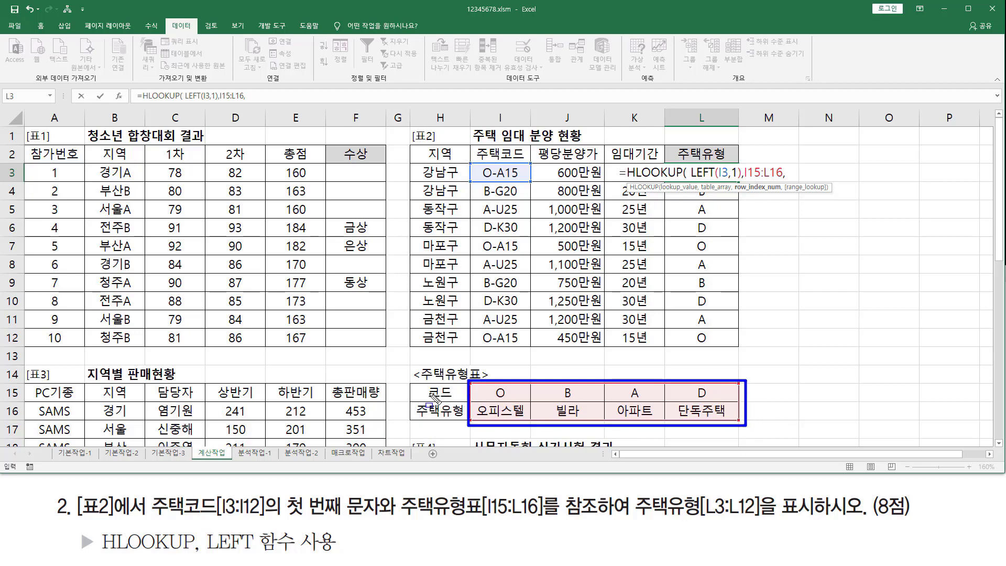
{"action": "left_click_drag", "start_coordinate": [453, 392], "coordinate": [724, 391]}
{"action": "left_click_drag", "start_coordinate": [463, 410], "coordinate": [724, 411]}
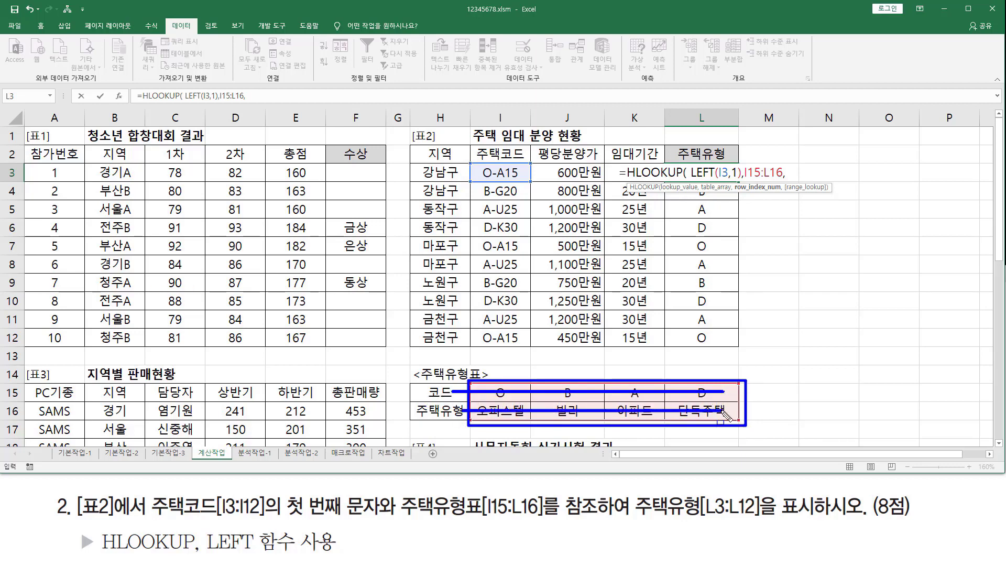
{"action": "left_click_drag", "start_coordinate": [449, 412], "coordinate": [724, 412]}
{"action": "key", "text": "Escape"}
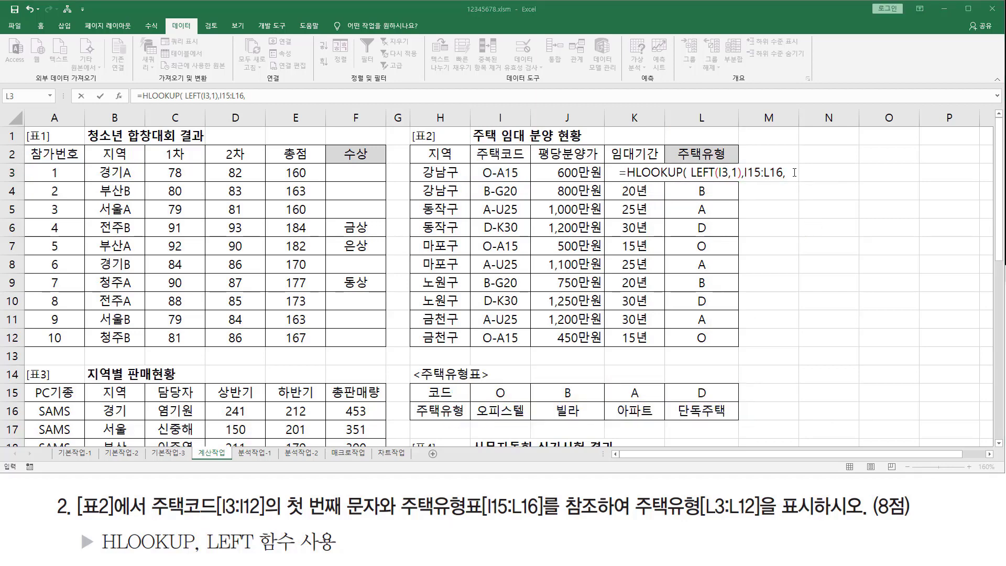
{"action": "type", "text": "2"}
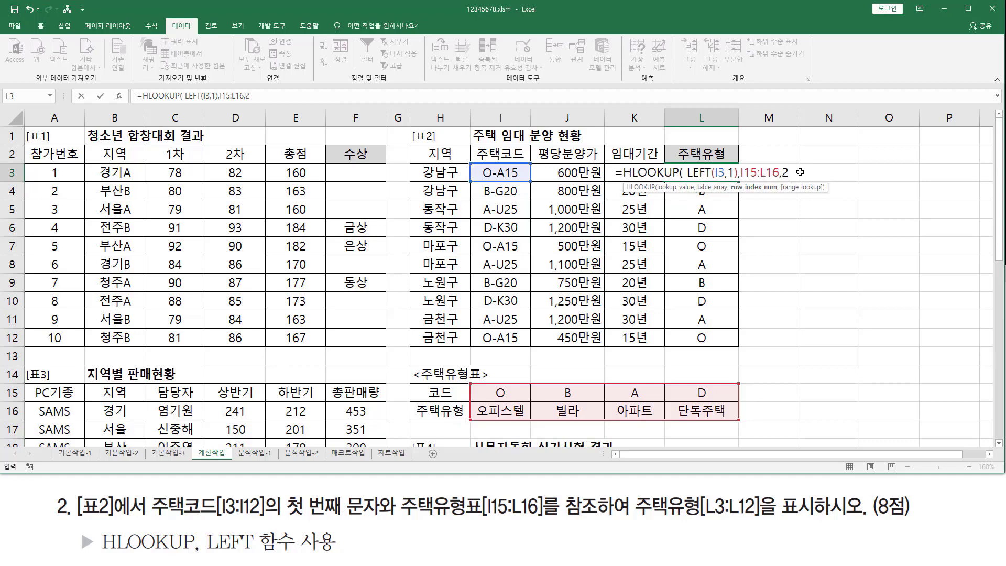
{"action": "left_click_drag", "start_coordinate": [784, 172], "coordinate": [792, 174]}
{"action": "left_click", "coordinate": [796, 174]}
- Finish L3's HLOOKUP formula with FALSE for an exact match, and select L3 again
{"action": "type", "text": ","}
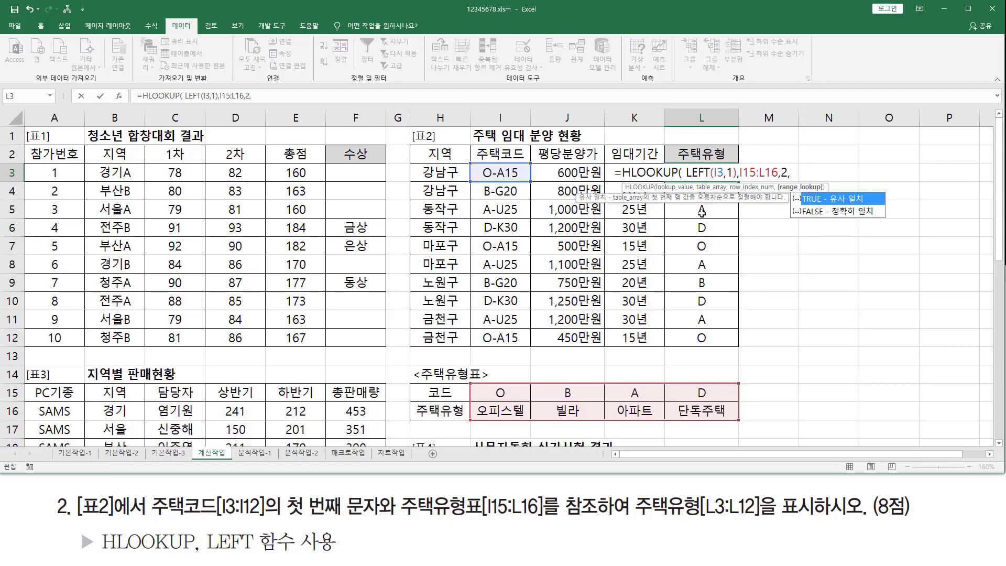
{"action": "left_click", "coordinate": [840, 211]}
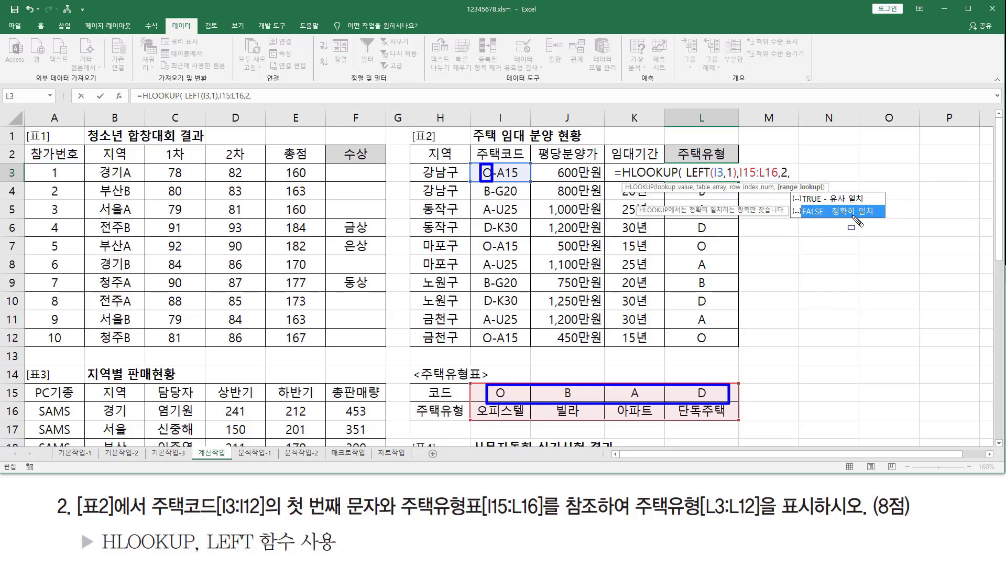
{"action": "key", "text": "Escape"}
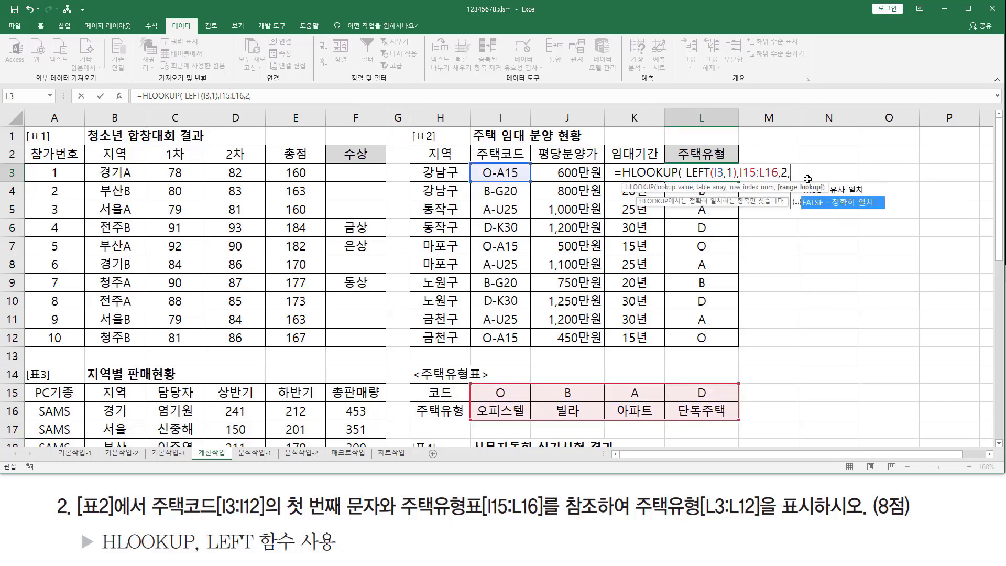
{"action": "type", "text": "fal"}
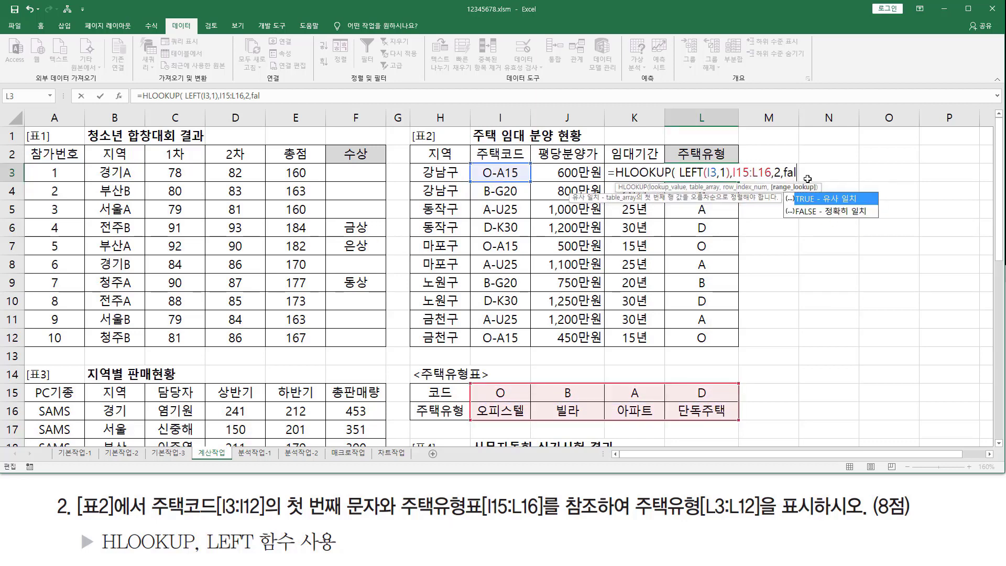
{"action": "type", "text": "se)"}
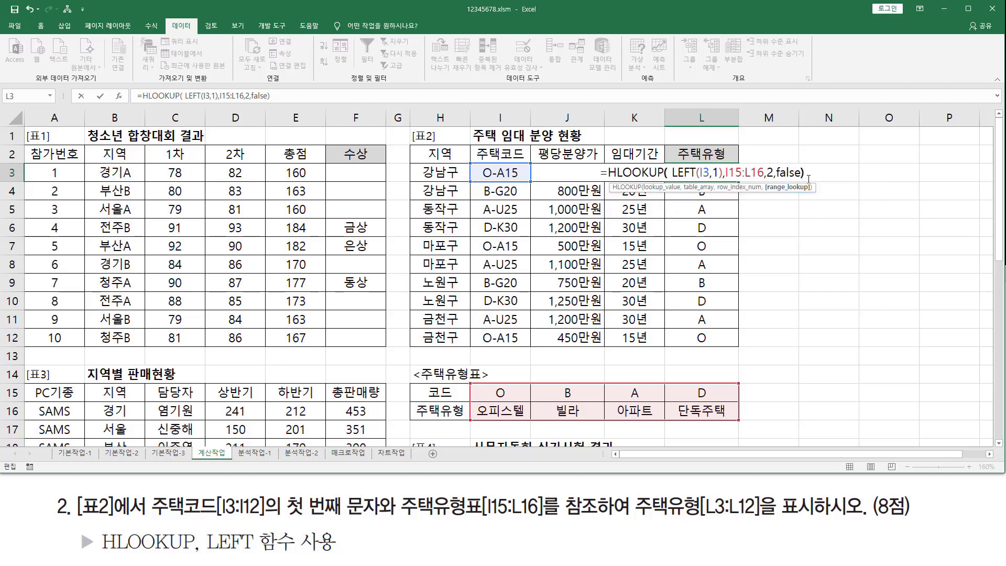
{"action": "key", "text": "Return"}
{"action": "left_click", "coordinate": [713, 168]}
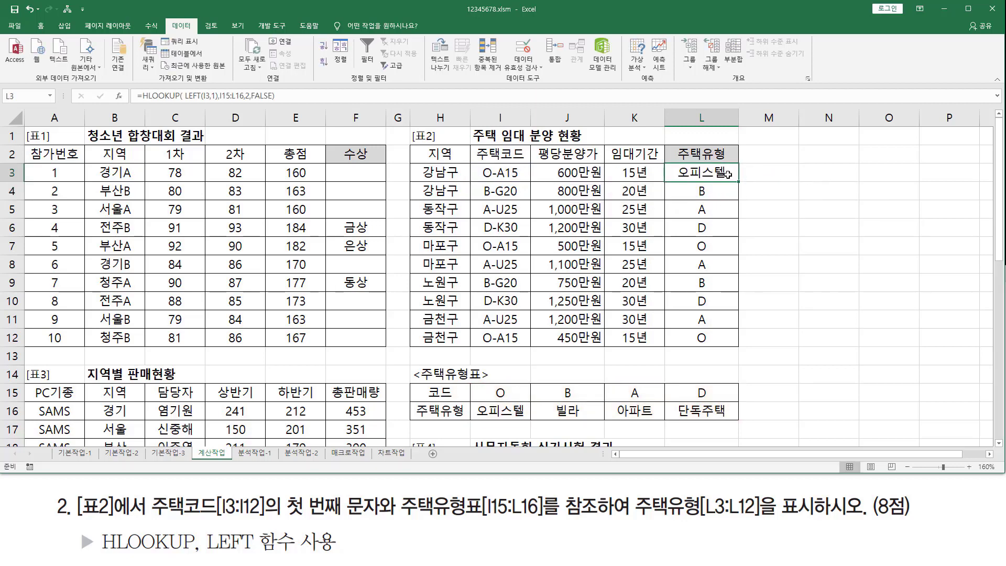
- Fill L3's HLOOKUP formula with the relative I15:L16 reference down through L12, and reselect L3
{"action": "left_click_drag", "start_coordinate": [739, 183], "coordinate": [726, 340]}
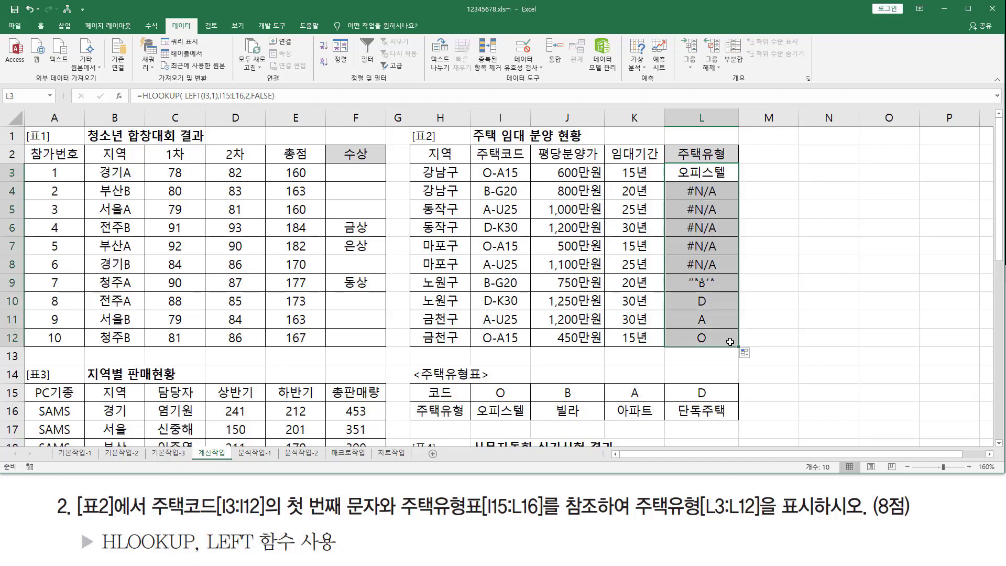
{"action": "left_click", "coordinate": [721, 173]}
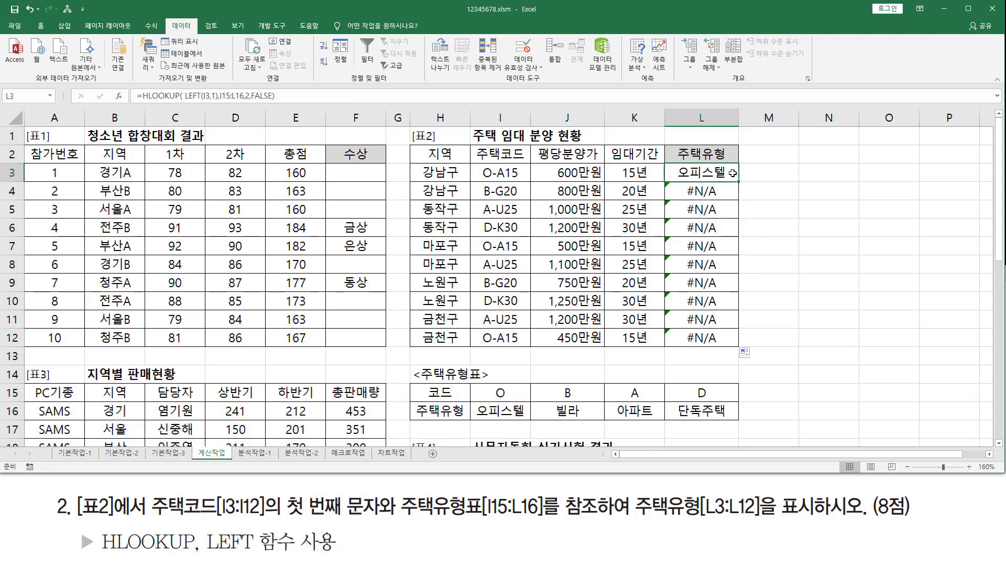
- Make the table reference in L3's formula absolute as $I$15:$L$16 and fill the formula down through L12
{"action": "key", "text": "F2"}
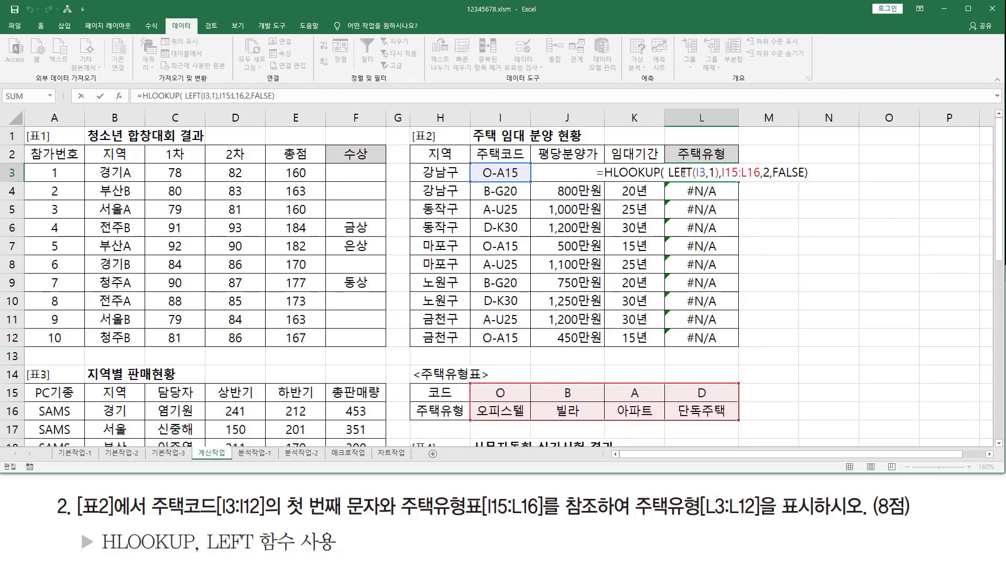
{"action": "left_click_drag", "start_coordinate": [669, 172], "coordinate": [754, 174]}
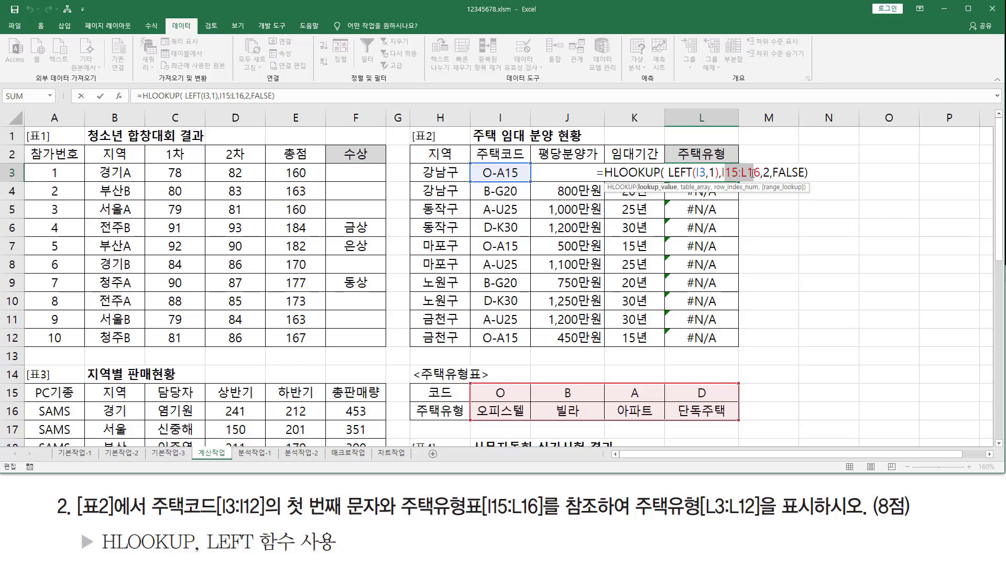
{"action": "left_click_drag", "start_coordinate": [481, 393], "coordinate": [702, 411]}
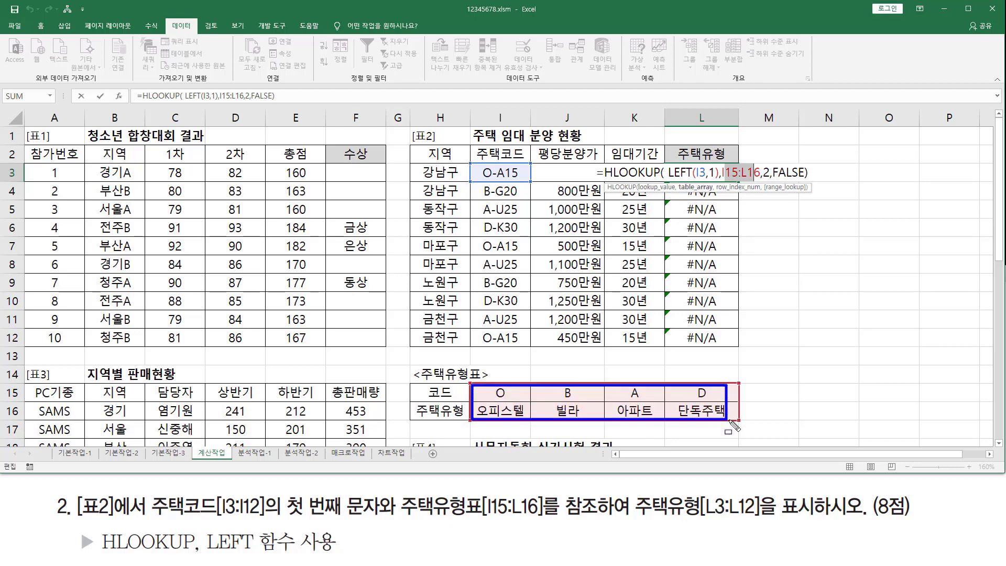
{"action": "mouse_move", "coordinate": [685, 168]}
{"action": "left_mouse_down"}
{"action": "mouse_move", "coordinate": [717, 178]}
{"action": "mouse_move", "coordinate": [707, 242]}
{"action": "left_mouse_up"}
{"action": "left_click_drag", "start_coordinate": [682, 255], "coordinate": [703, 264]}
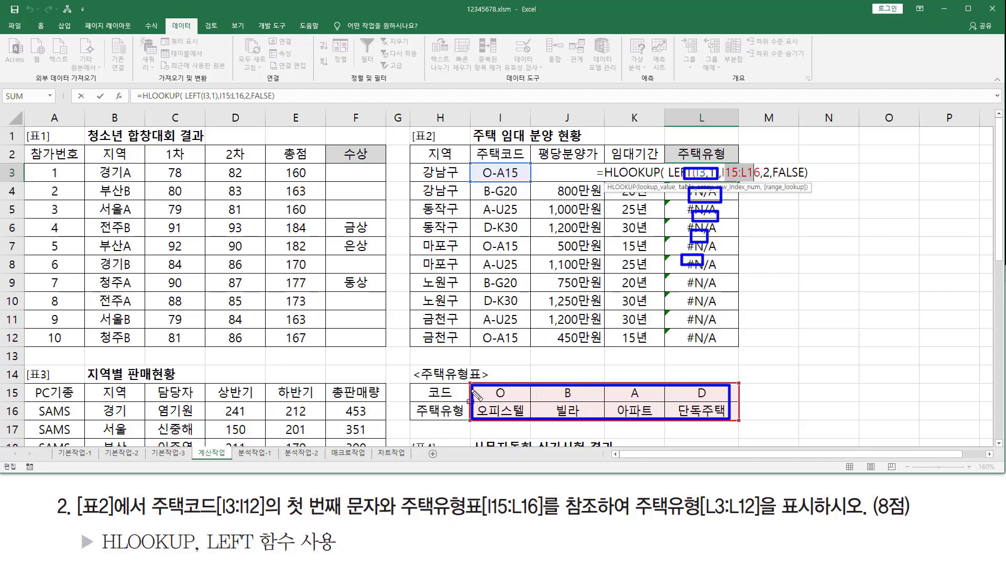
{"action": "mouse_move", "coordinate": [473, 386]}
{"action": "left_mouse_down"}
{"action": "mouse_move", "coordinate": [536, 415]}
{"action": "mouse_move", "coordinate": [730, 418]}
{"action": "left_mouse_up"}
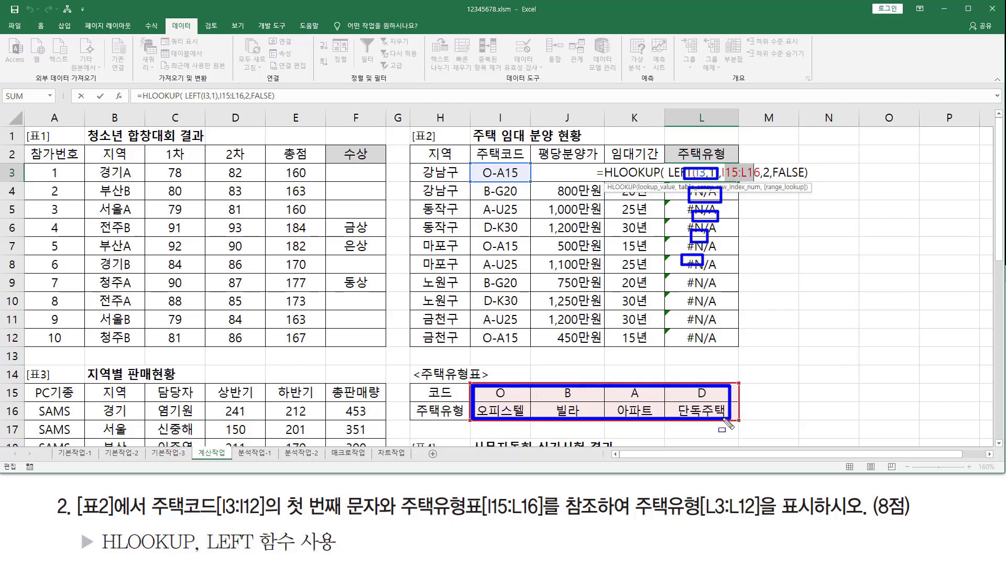
{"action": "key", "text": "Escape"}
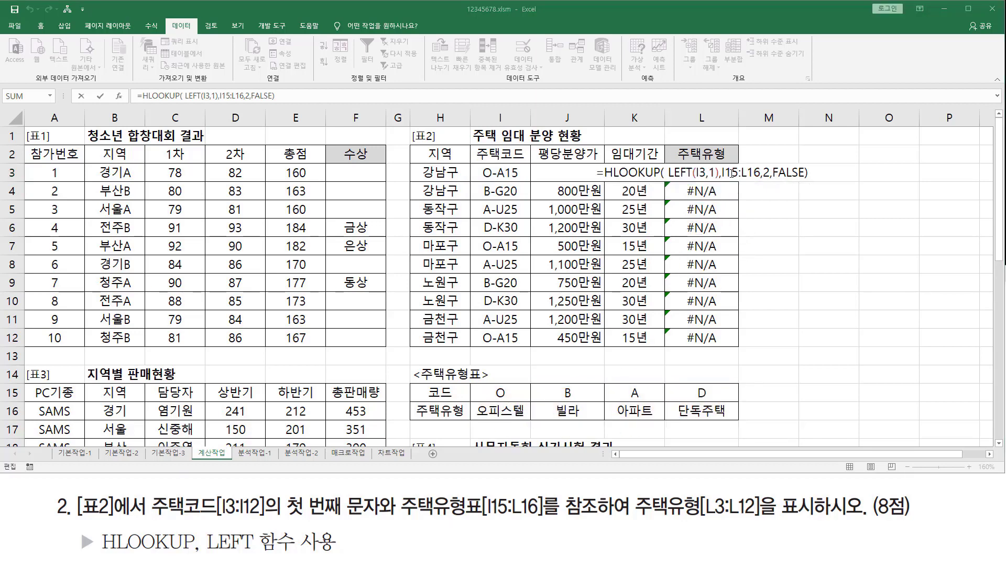
{"action": "double_click", "coordinate": [731, 173]}
{"action": "key", "text": "F4"}
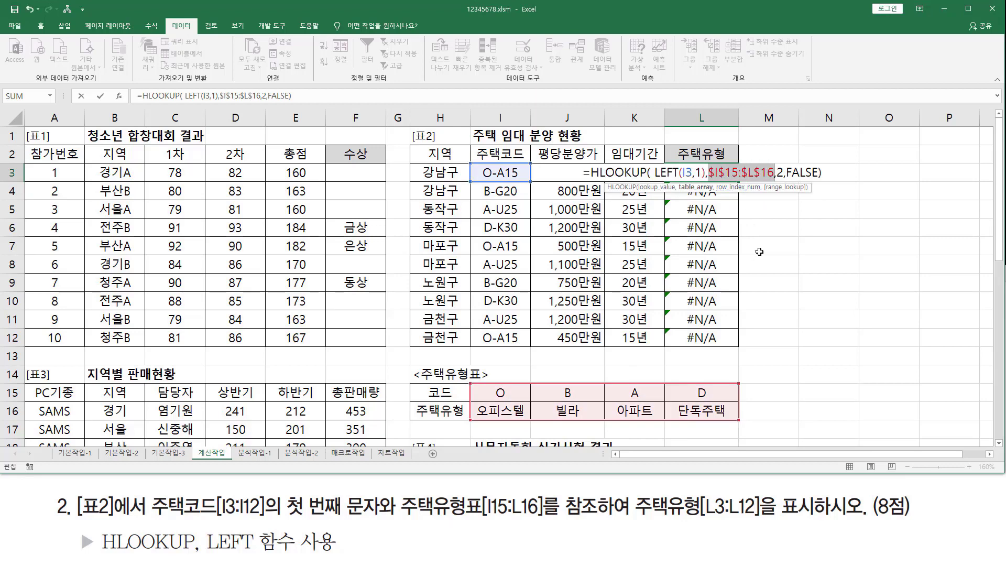
{"action": "key", "text": "Return"}
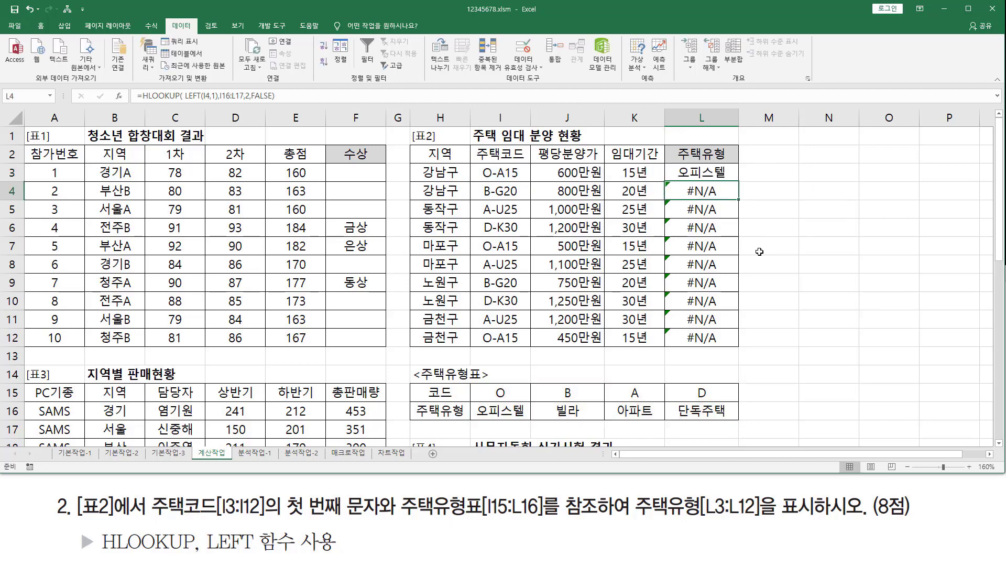
{"action": "left_click", "coordinate": [712, 170]}
{"action": "left_click_drag", "start_coordinate": [737, 182], "coordinate": [737, 344]}
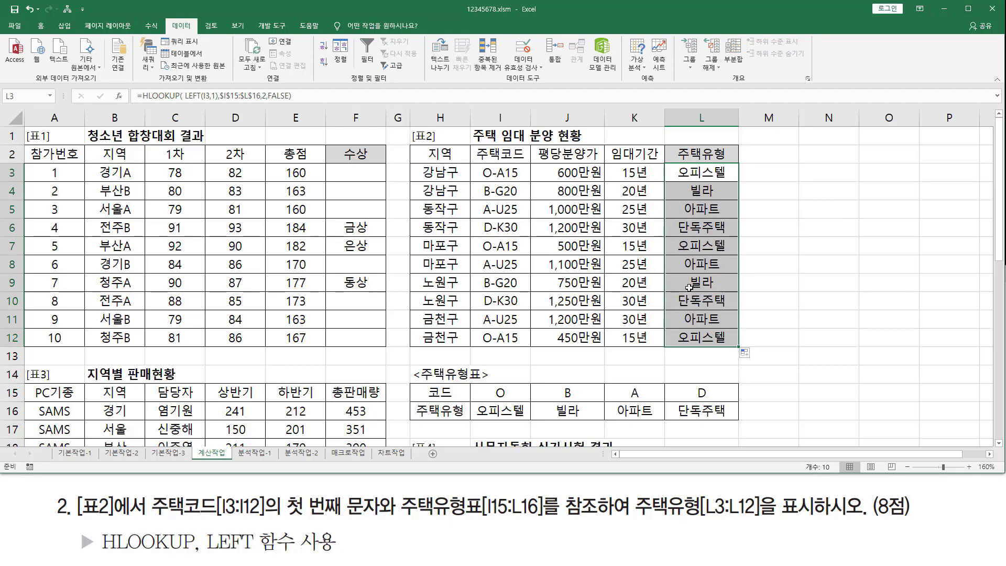
- Copy L3's formula into H13 as plain text, with extra spaces separating the HLOOKUP arguments
{"action": "left_click", "coordinate": [699, 171]}
{"action": "double_click", "coordinate": [700, 170]}
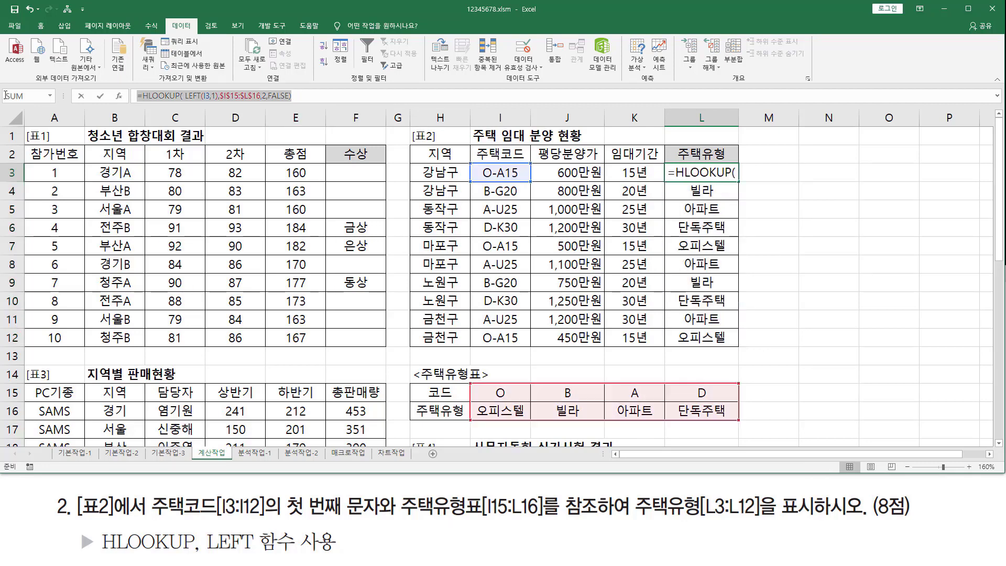
{"action": "left_click", "coordinate": [464, 354]}
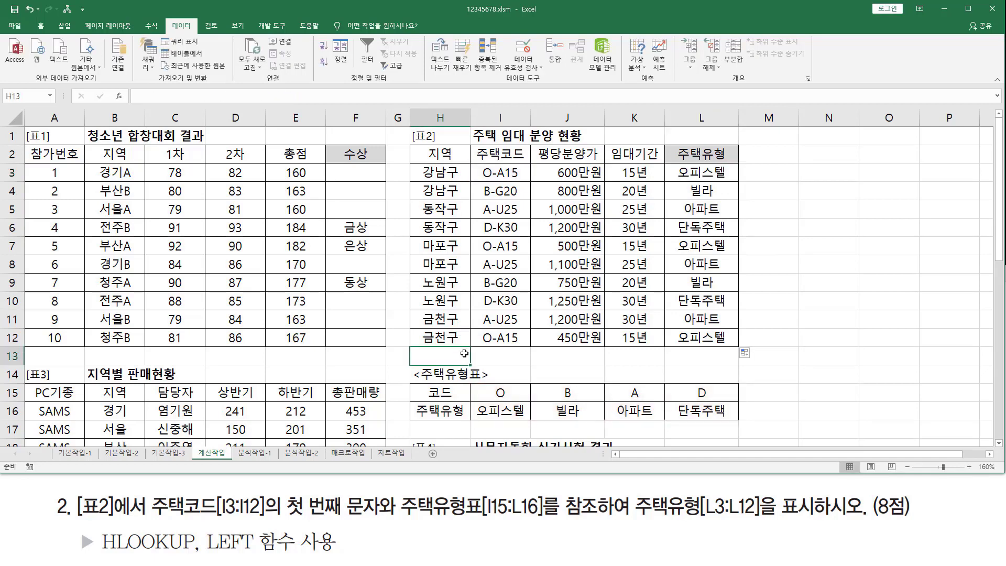
{"action": "type", "text": "'"}
{"action": "type", "text": "=HLOOKUP( LEFT(I3,1)  ,   $I$15:$L$16,   2,   FALSE)"}
{"action": "left_click", "coordinate": [509, 377]}
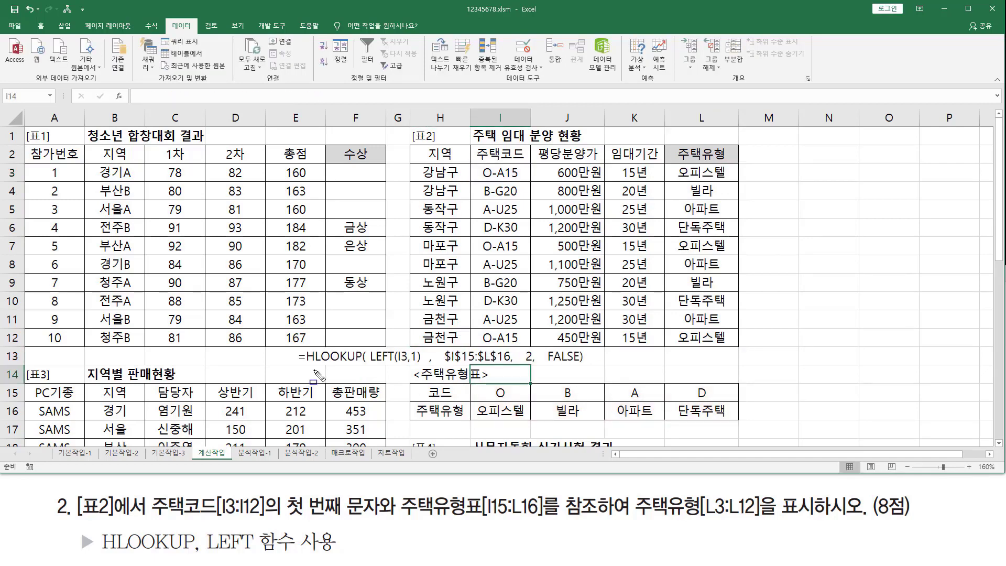
- Review the HLOOKUP formula text in row 13, matching its arguments to the lookup table I15:L16 and its second row
{"action": "mouse_move", "coordinate": [305, 363]}
{"action": "left_mouse_down"}
{"action": "mouse_move", "coordinate": [509, 363]}
{"action": "mouse_move", "coordinate": [662, 422]}
{"action": "mouse_move", "coordinate": [740, 422]}
{"action": "left_mouse_up"}
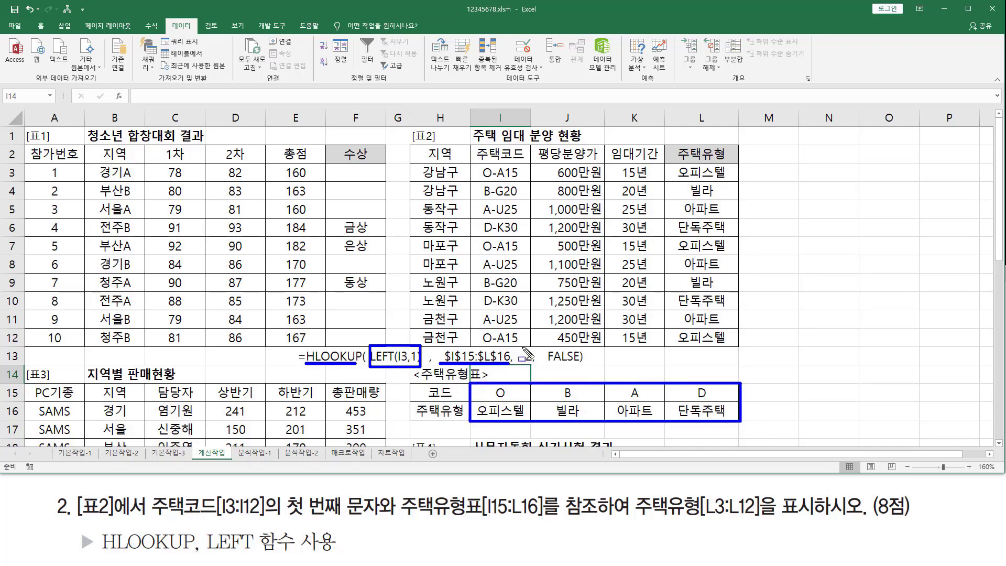
{"action": "mouse_move", "coordinate": [524, 346]}
{"action": "left_mouse_down"}
{"action": "mouse_move", "coordinate": [537, 347]}
{"action": "mouse_move", "coordinate": [536, 366]}
{"action": "mouse_move", "coordinate": [524, 366]}
{"action": "left_mouse_up"}
{"action": "left_click_drag", "start_coordinate": [456, 414], "coordinate": [729, 415]}
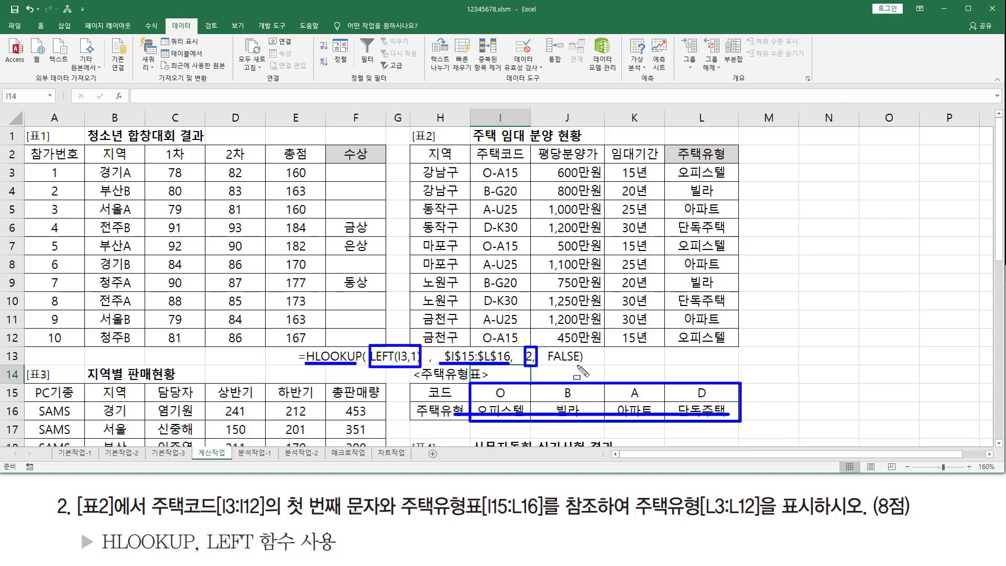
{"action": "left_click_drag", "start_coordinate": [545, 362], "coordinate": [579, 363]}
{"action": "key", "text": "Escape"}
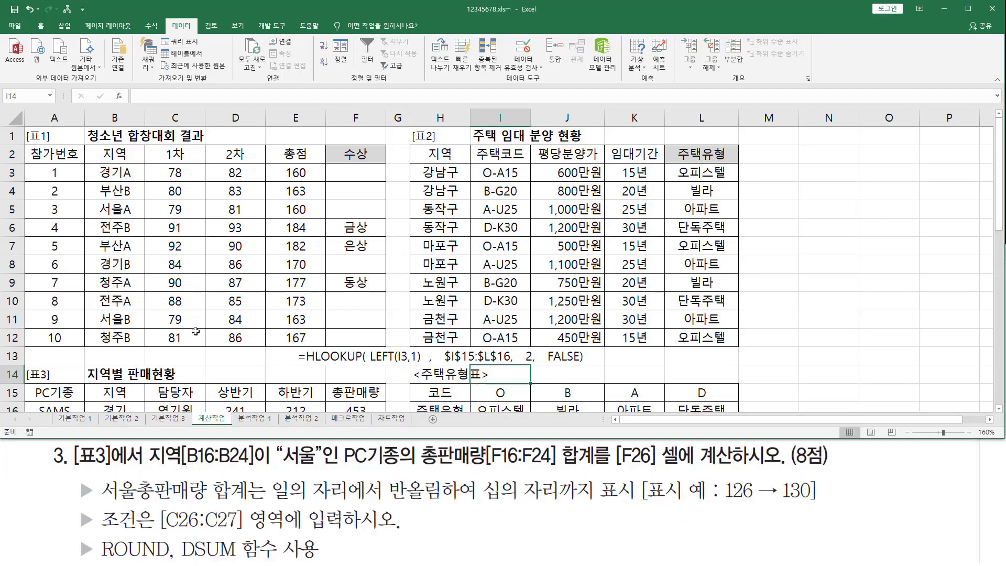
- Examine exercise 3's requirements against [표3], including the region column, result cell F26, criteria range C26:C27 and rounding rule
{"action": "key", "text": "ctrl+2"}
{"action": "left_click_drag", "start_coordinate": [72, 469], "coordinate": [116, 470]}
{"action": "key", "text": "Escape"}
{"action": "scroll", "coordinate": [238, 341], "scroll_direction": "down", "scroll_amount": 5}
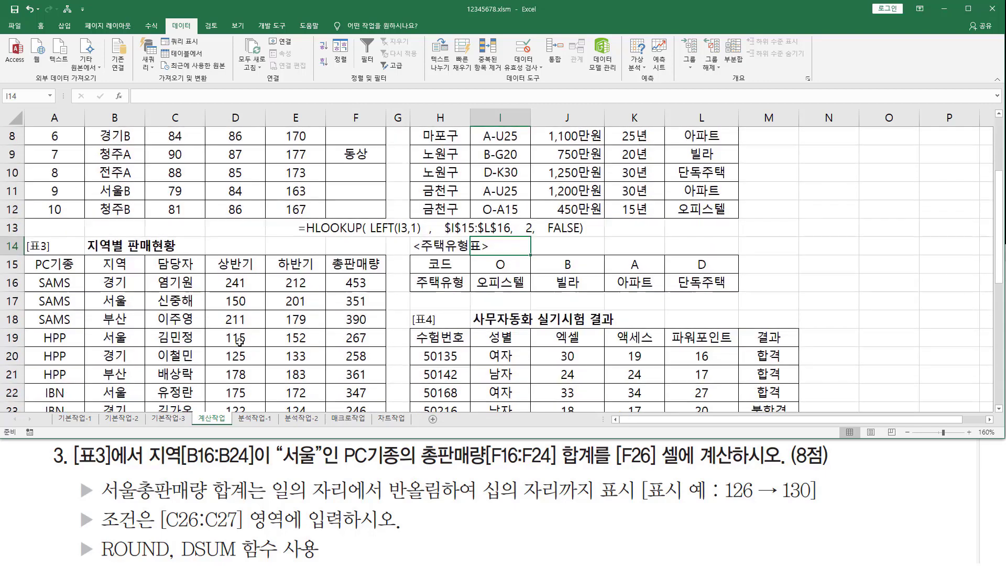
{"action": "scroll", "coordinate": [470, 238], "scroll_direction": "up", "scroll_amount": 1}
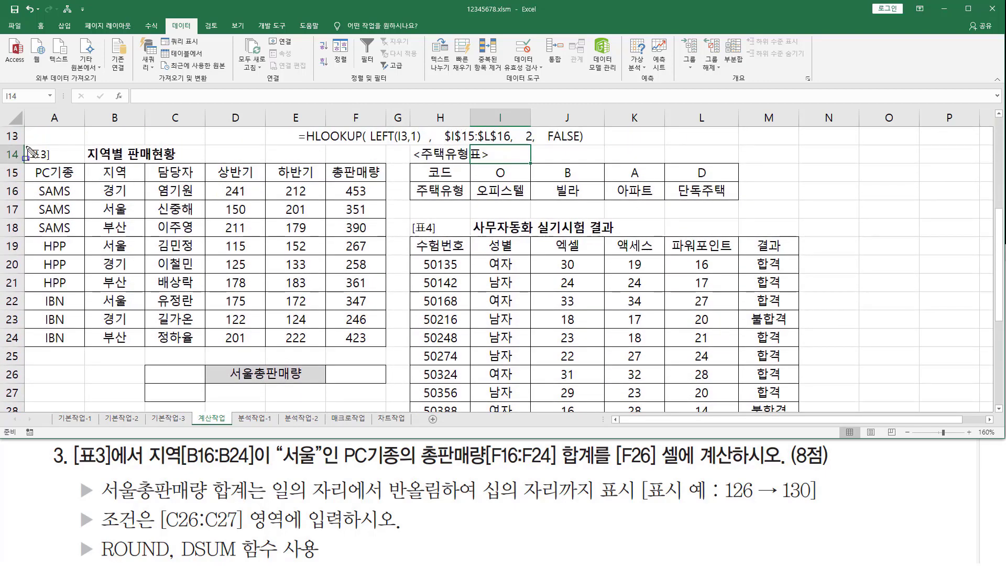
{"action": "mouse_move", "coordinate": [22, 145]}
{"action": "left_mouse_down"}
{"action": "mouse_move", "coordinate": [31, 168]}
{"action": "mouse_move", "coordinate": [371, 345]}
{"action": "left_mouse_up"}
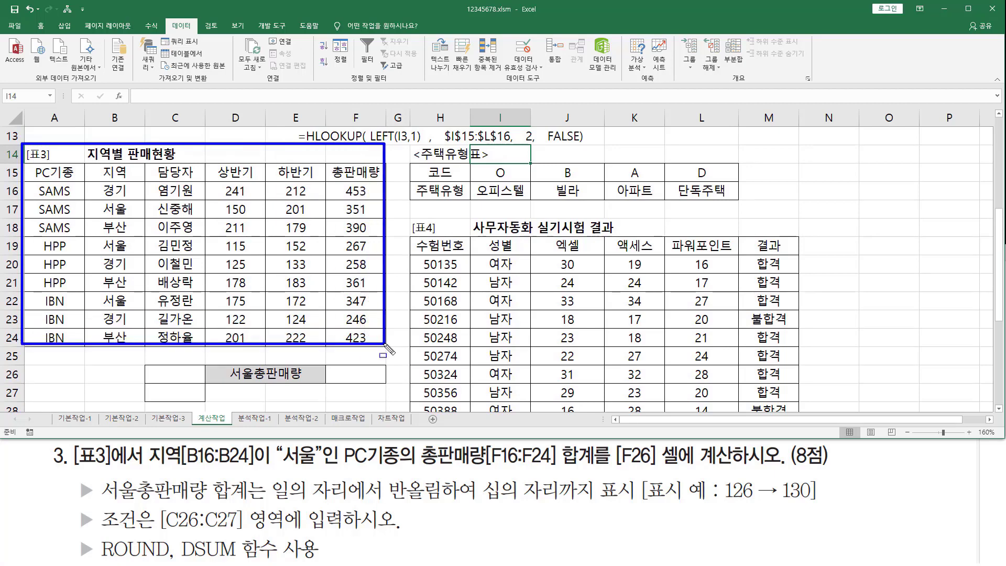
{"action": "left_click_drag", "start_coordinate": [145, 466], "coordinate": [787, 469]}
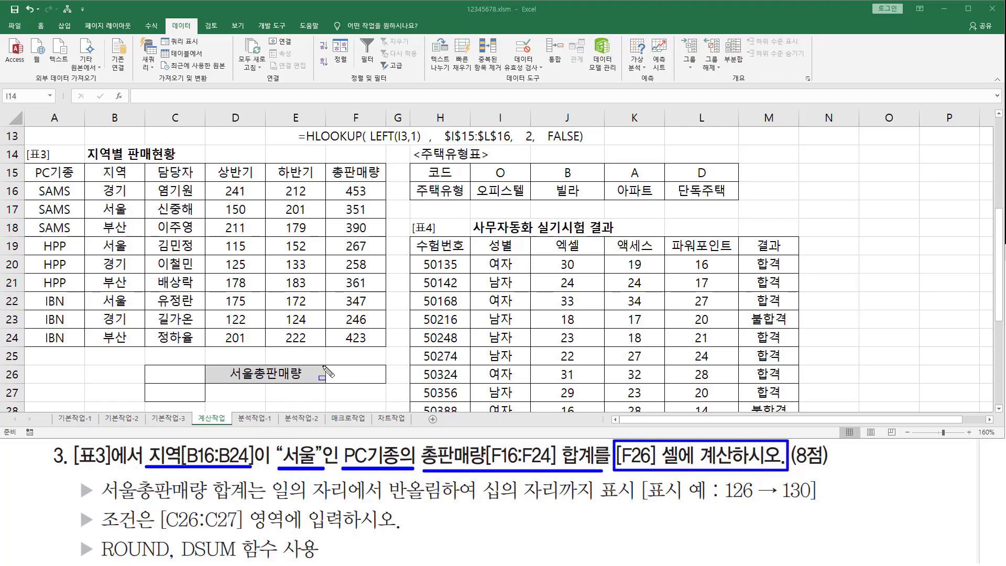
{"action": "left_click_drag", "start_coordinate": [335, 369], "coordinate": [381, 382]}
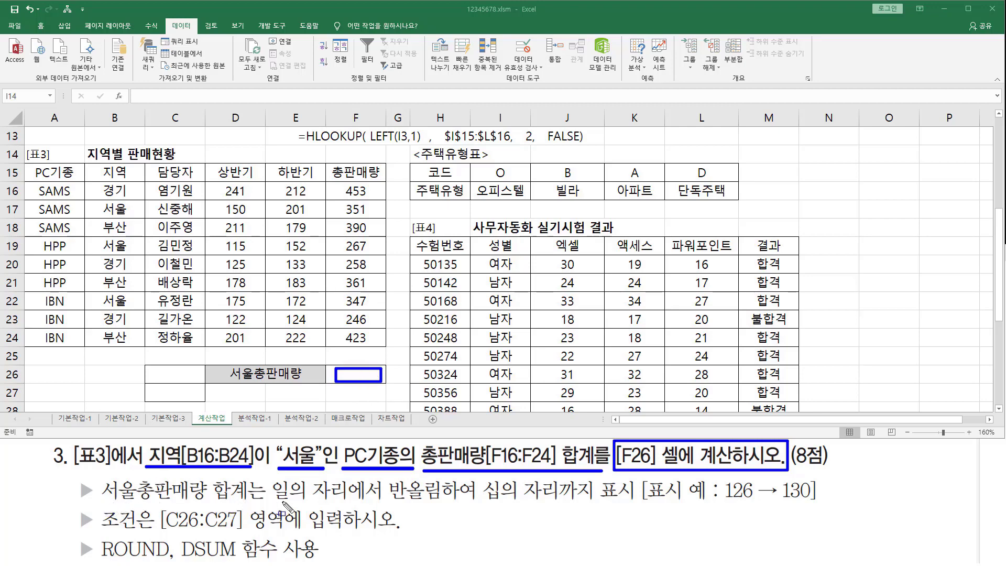
{"action": "left_click_drag", "start_coordinate": [262, 502], "coordinate": [638, 509]}
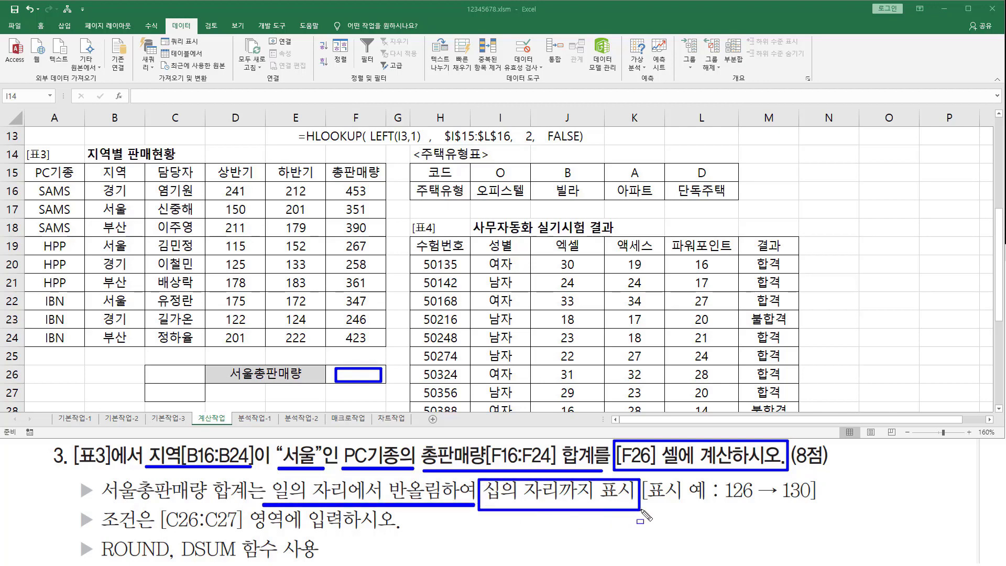
{"action": "left_click_drag", "start_coordinate": [723, 501], "coordinate": [753, 497]}
{"action": "left_click_drag", "start_coordinate": [780, 502], "coordinate": [809, 500]}
{"action": "left_click_drag", "start_coordinate": [161, 529], "coordinate": [242, 528]}
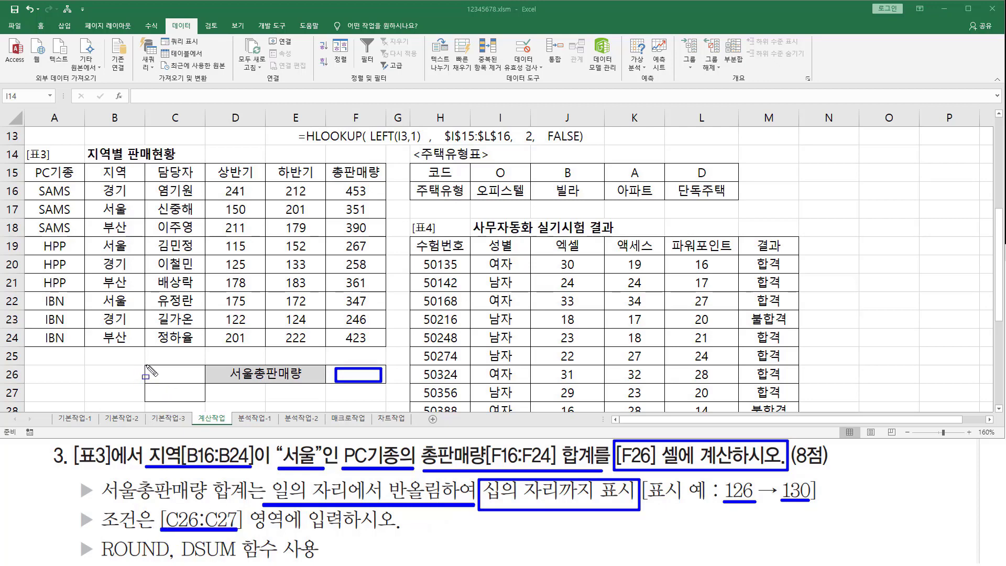
{"action": "left_click_drag", "start_coordinate": [146, 365], "coordinate": [201, 402]}
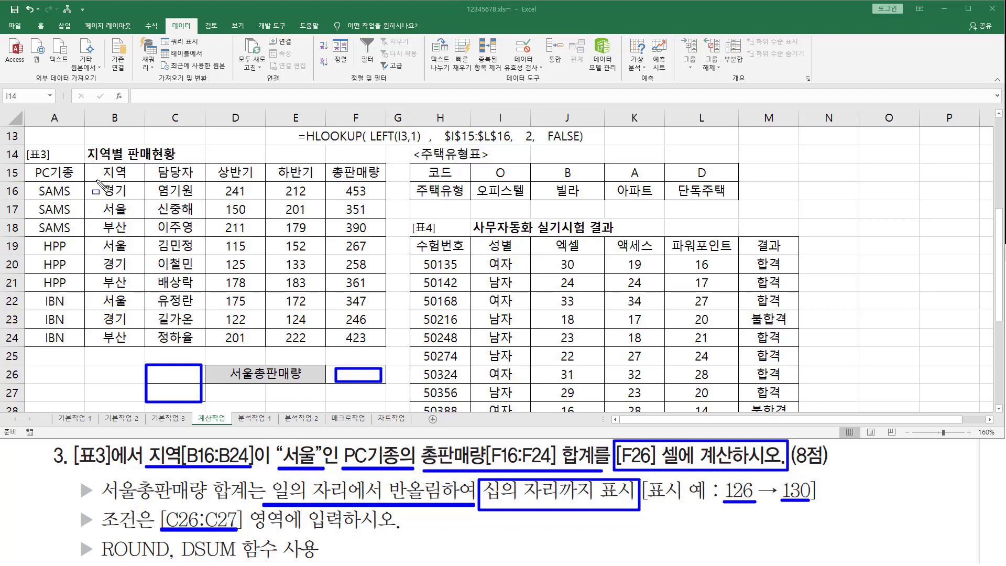
{"action": "mouse_move", "coordinate": [94, 180]}
{"action": "left_mouse_down"}
{"action": "mouse_move", "coordinate": [135, 238]}
{"action": "mouse_move", "coordinate": [137, 346]}
{"action": "left_mouse_up"}
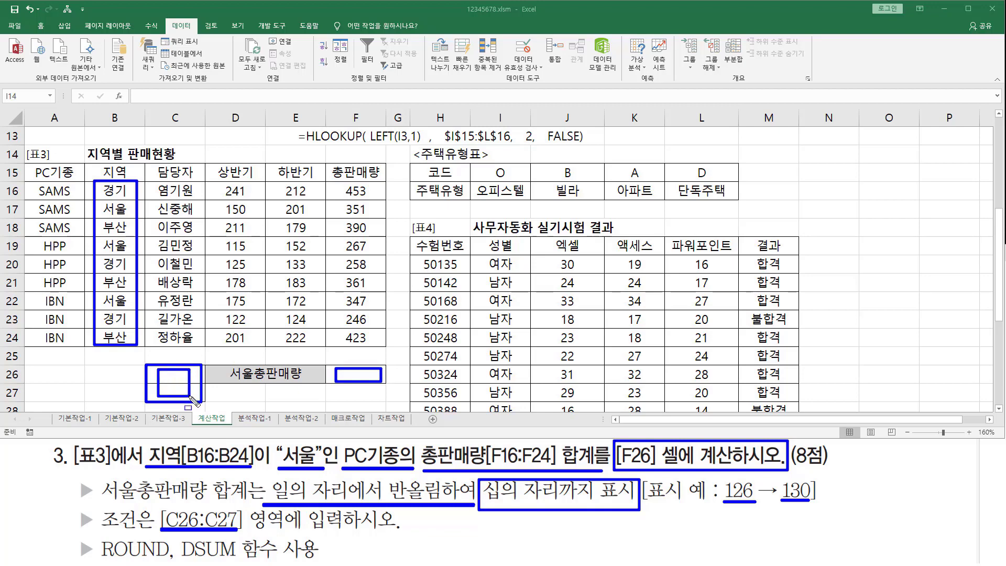
{"action": "key", "text": "Escape"}
- Enter the DSUM criteria for [표3], with the header 지역 in C26 and 서울 in C27
{"action": "left_click", "coordinate": [191, 367]}
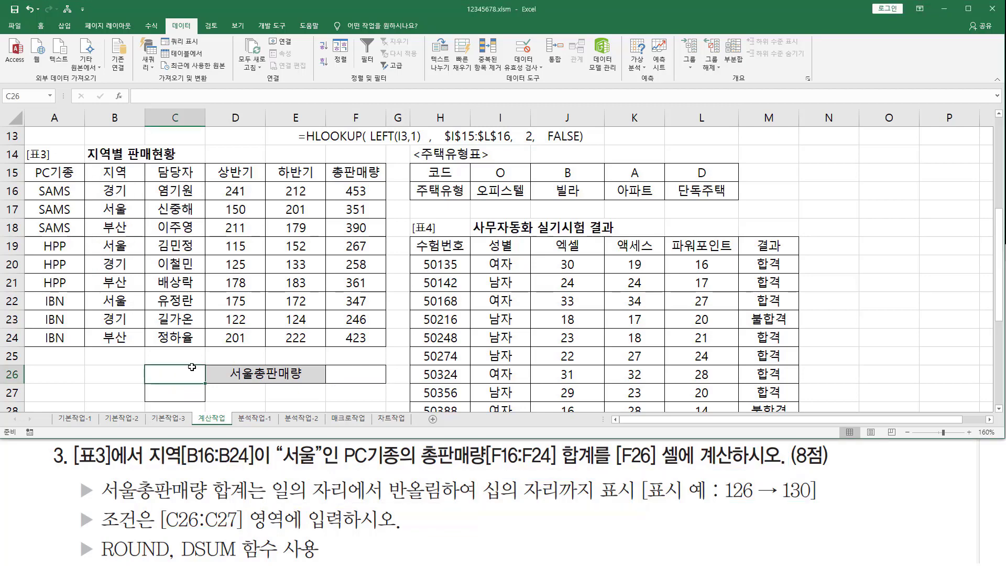
{"action": "type", "text": "wldur"}
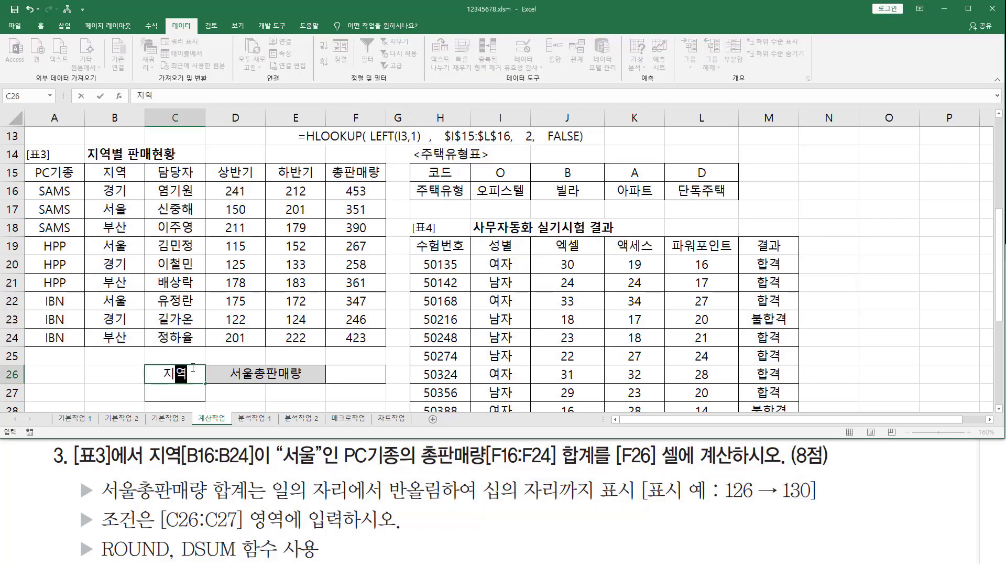
{"action": "key", "text": "Return"}
{"action": "type", "text": "tjdnf"}
{"action": "key", "text": "Return"}
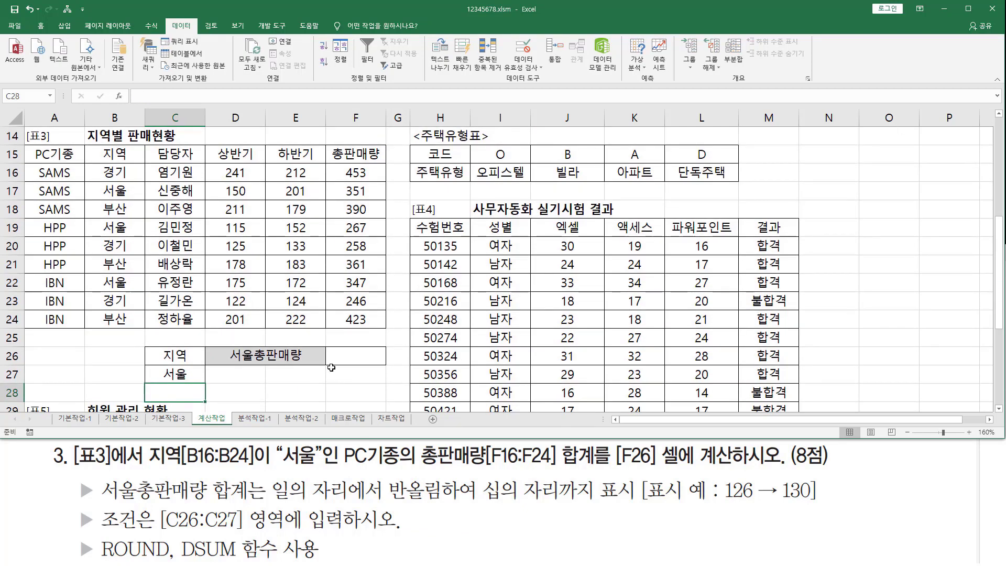
- Begin a DSUM formula in F26 using A15:F24 as the database range
{"action": "left_click", "coordinate": [362, 358]}
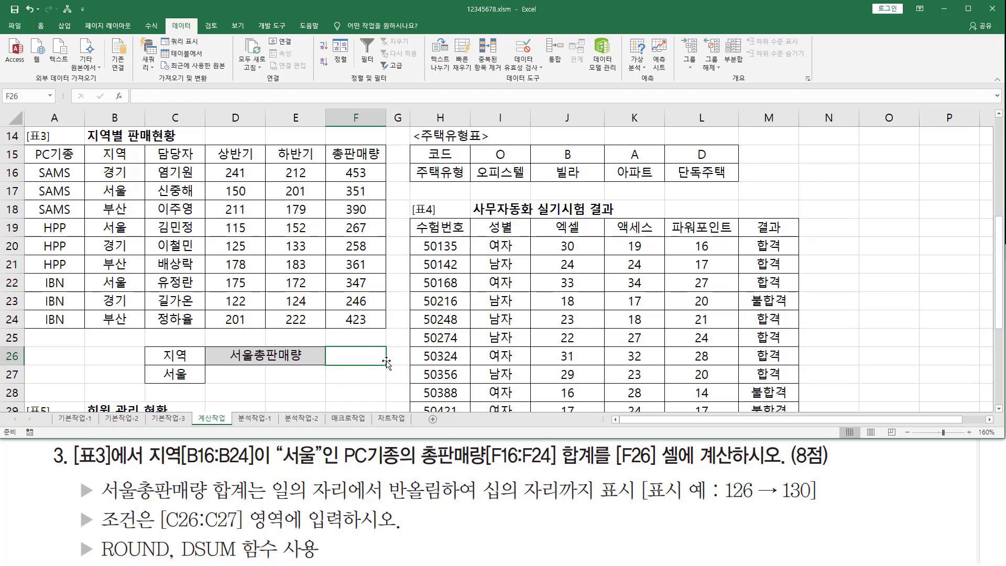
{"action": "type", "text": "=ㅇ"}
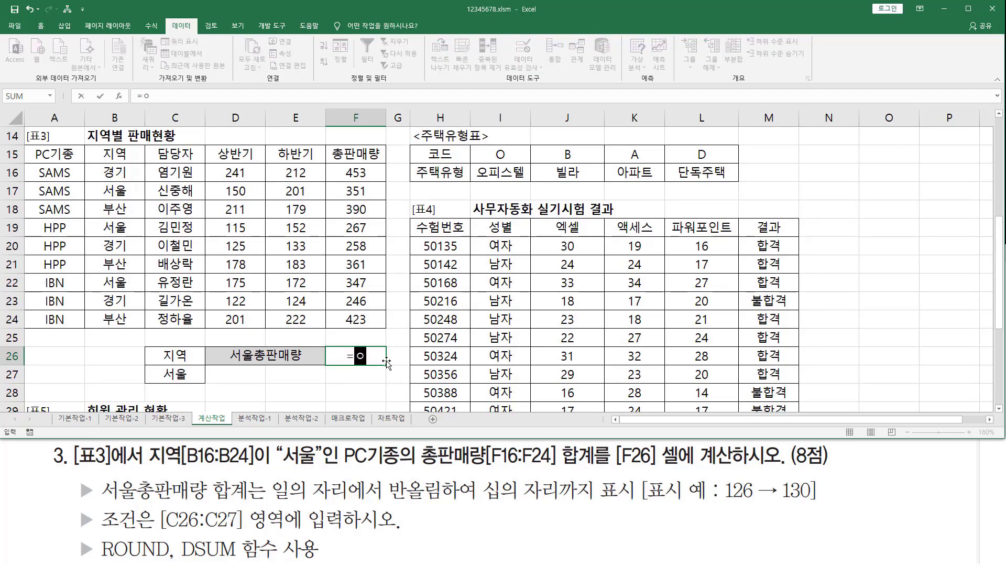
{"action": "key", "text": "BackSpace"}
{"action": "type", "text": "dsum("}
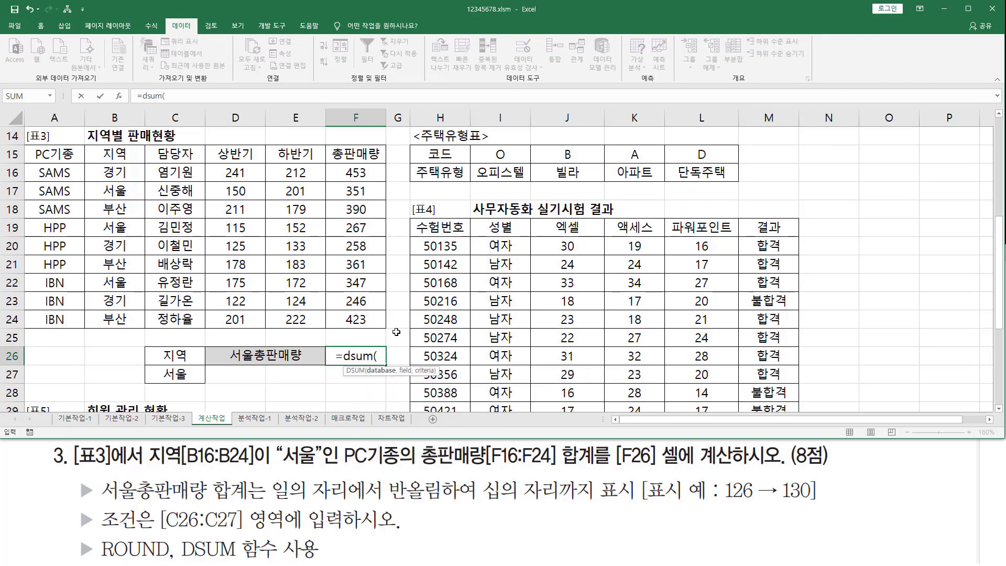
{"action": "left_click_drag", "start_coordinate": [67, 154], "coordinate": [355, 318]}
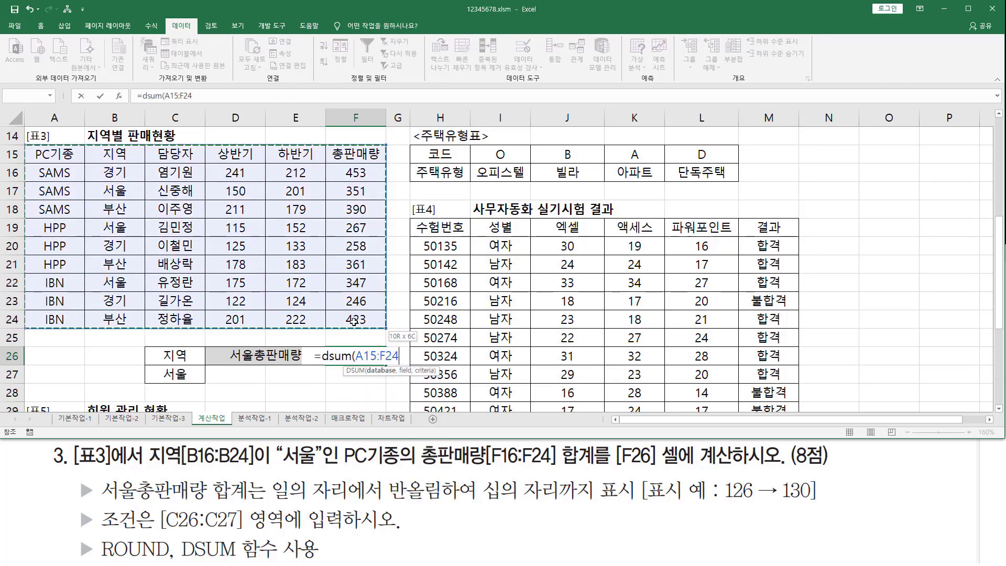
{"action": "type", "text": ","}
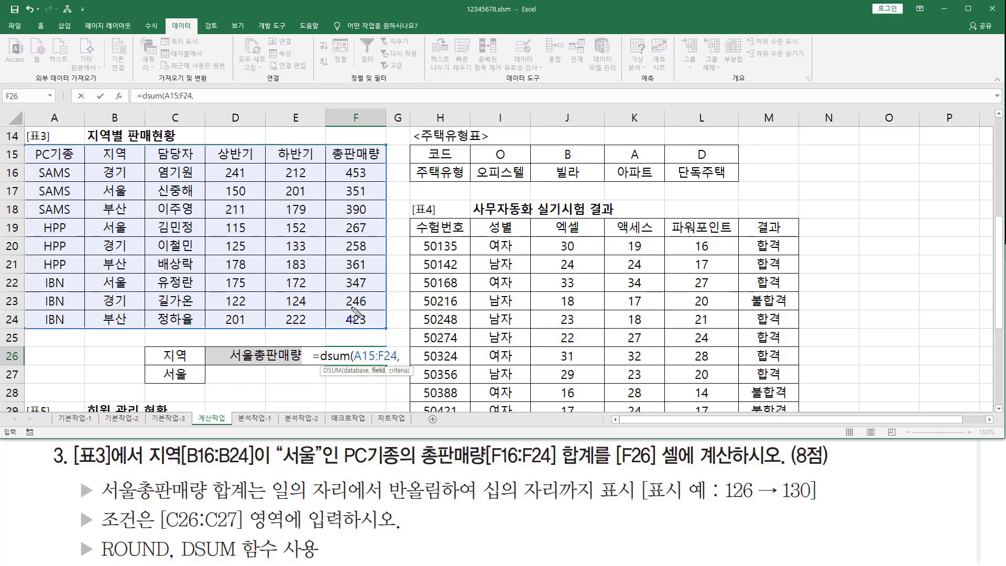
- Count the columns of A15:F24 to find the position of the 총판매량 field for the DSUM formula
{"action": "left_click_drag", "start_coordinate": [419, 465], "coordinate": [485, 465]}
{"action": "left_click_drag", "start_coordinate": [564, 465], "coordinate": [610, 466]}
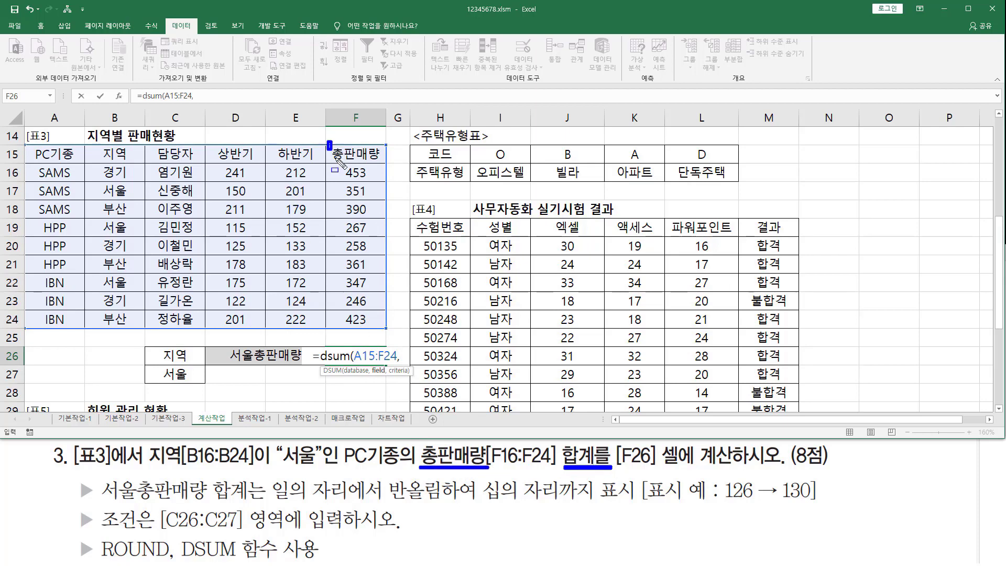
{"action": "left_click_drag", "start_coordinate": [336, 157], "coordinate": [385, 166]}
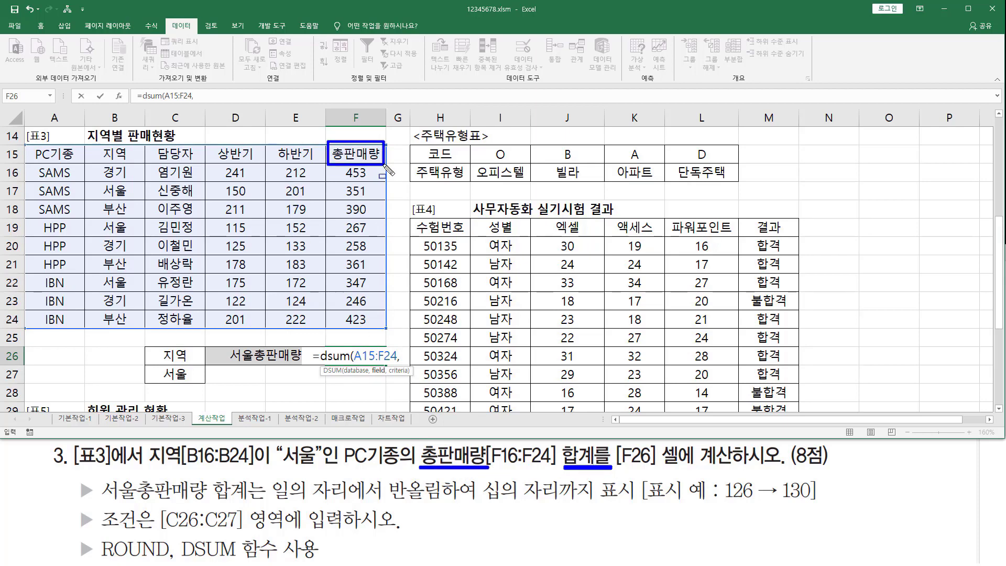
{"action": "mouse_move", "coordinate": [25, 143]}
{"action": "left_mouse_down"}
{"action": "mouse_move", "coordinate": [138, 280]}
{"action": "mouse_move", "coordinate": [390, 328]}
{"action": "left_mouse_up"}
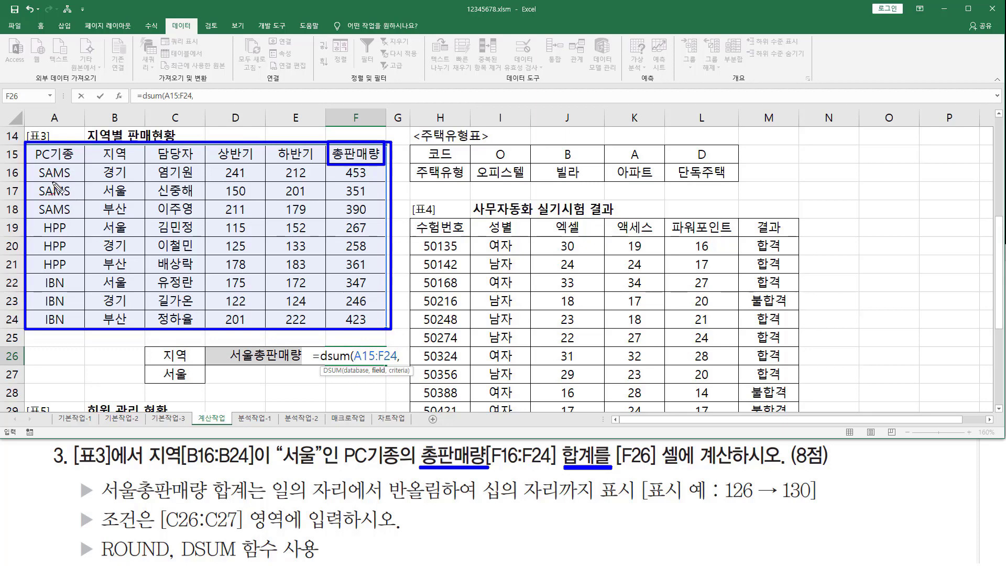
{"action": "left_click_drag", "start_coordinate": [46, 167], "coordinate": [41, 203]}
{"action": "mouse_move", "coordinate": [104, 171]}
{"action": "left_mouse_down"}
{"action": "mouse_move", "coordinate": [121, 181]}
{"action": "mouse_move", "coordinate": [112, 200]}
{"action": "mouse_move", "coordinate": [130, 206]}
{"action": "left_mouse_up"}
{"action": "mouse_move", "coordinate": [164, 175]}
{"action": "left_mouse_down"}
{"action": "mouse_move", "coordinate": [182, 189]}
{"action": "mouse_move", "coordinate": [169, 201]}
{"action": "left_mouse_up"}
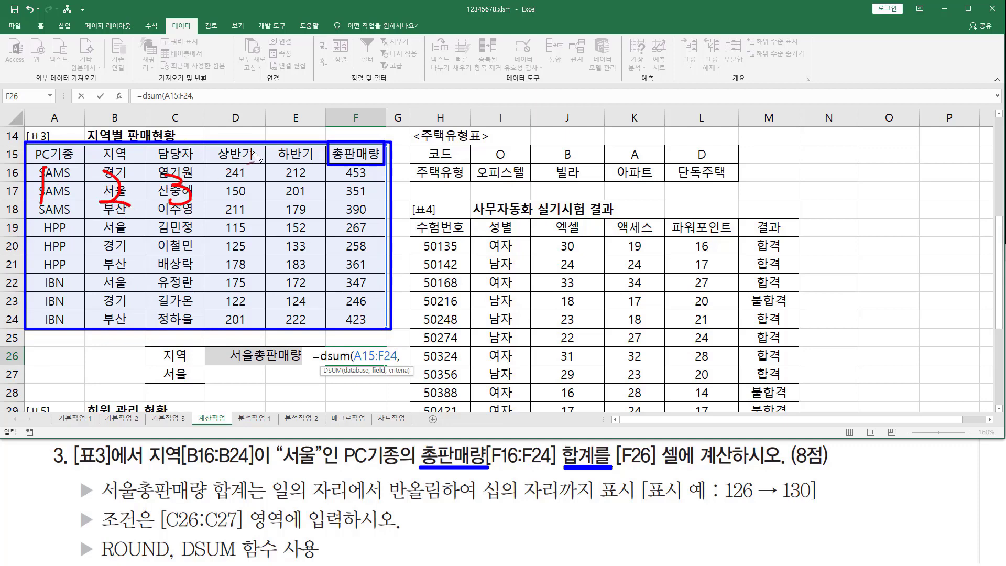
{"action": "mouse_move", "coordinate": [229, 175]}
{"action": "left_mouse_down"}
{"action": "mouse_move", "coordinate": [216, 197]}
{"action": "mouse_move", "coordinate": [250, 199]}
{"action": "left_mouse_up"}
{"action": "left_click_drag", "start_coordinate": [230, 175], "coordinate": [237, 224]}
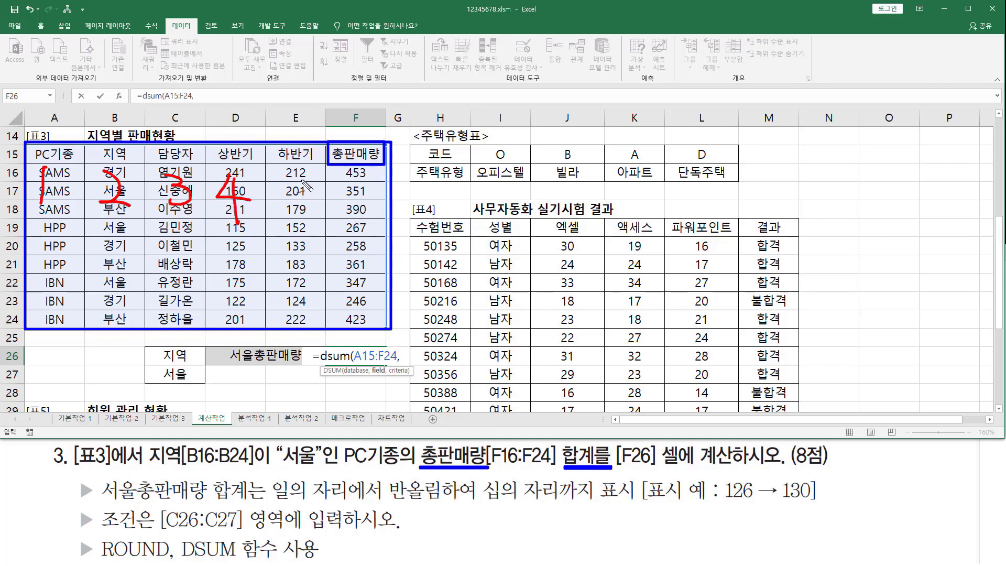
{"action": "mouse_move", "coordinate": [292, 172]}
{"action": "left_mouse_down"}
{"action": "mouse_move", "coordinate": [305, 207]}
{"action": "mouse_move", "coordinate": [284, 205]}
{"action": "left_mouse_up"}
{"action": "mouse_move", "coordinate": [282, 190]}
{"action": "left_mouse_down"}
{"action": "mouse_move", "coordinate": [307, 188]}
{"action": "mouse_move", "coordinate": [350, 212]}
{"action": "mouse_move", "coordinate": [360, 198]}
{"action": "left_mouse_up"}
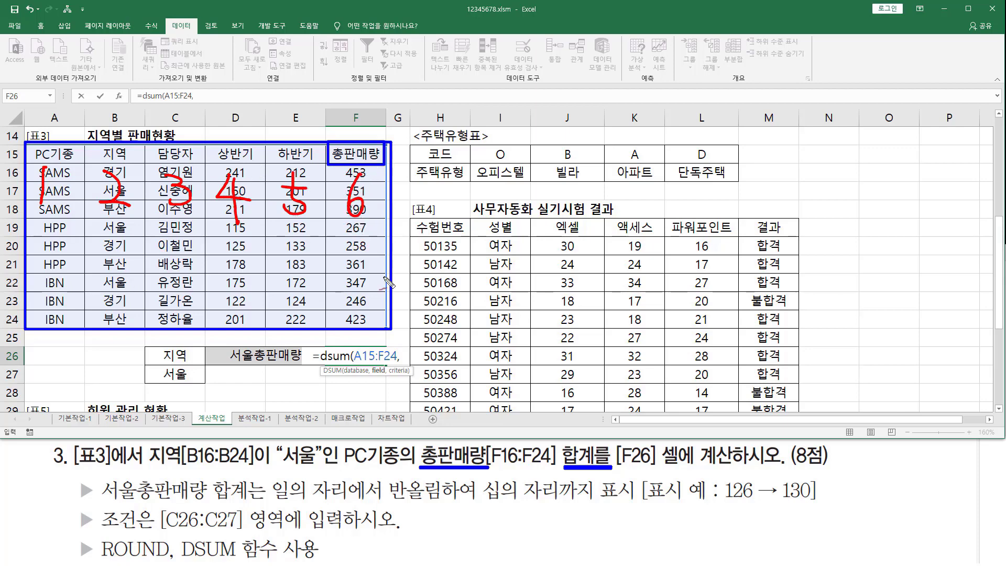
{"action": "key", "text": "Escape"}
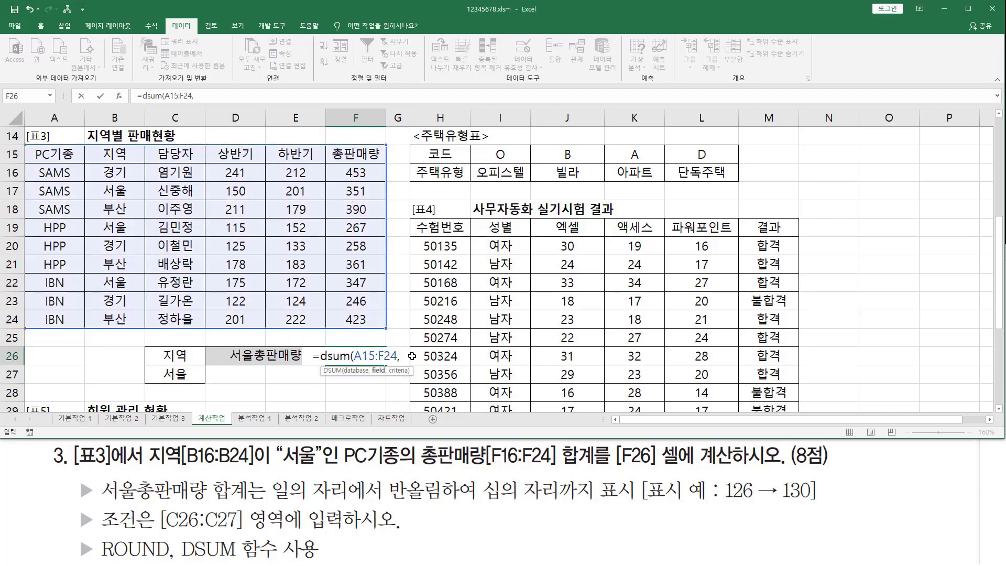
- Complete F26's DSUM formula with field number 6 and criteria range C26:C27
{"action": "type", "text": "6"}
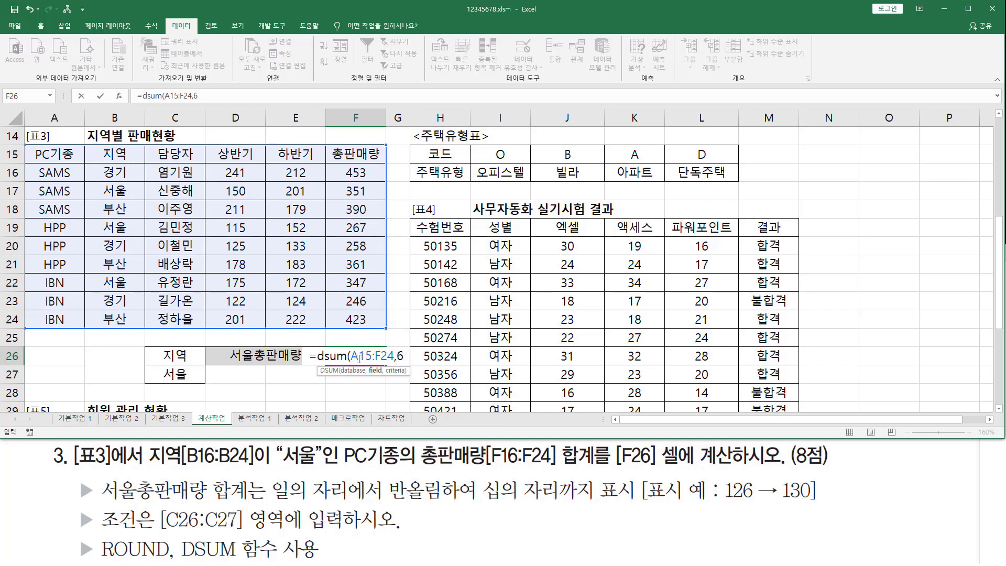
{"action": "type", "text": ","}
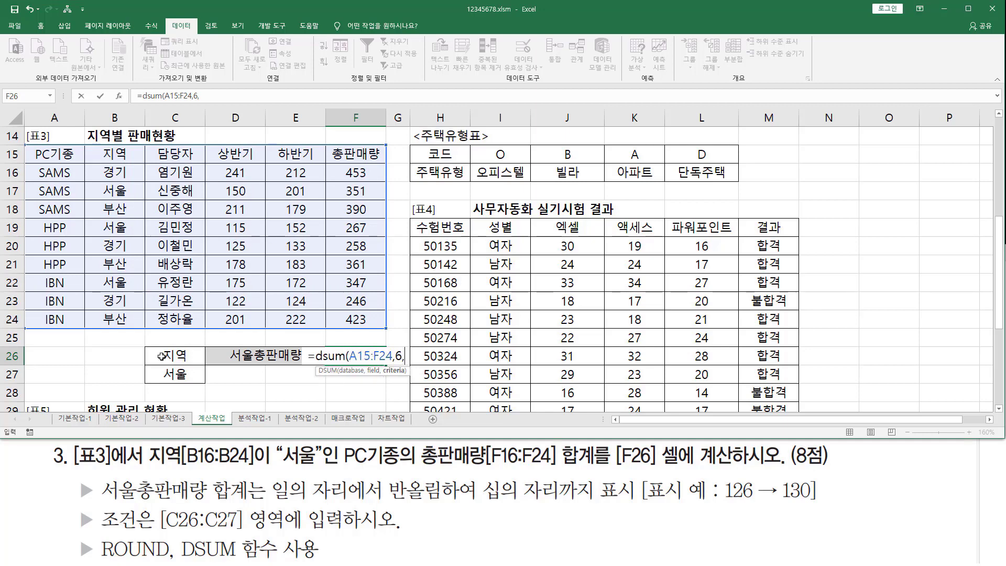
{"action": "left_click_drag", "start_coordinate": [181, 356], "coordinate": [181, 371]}
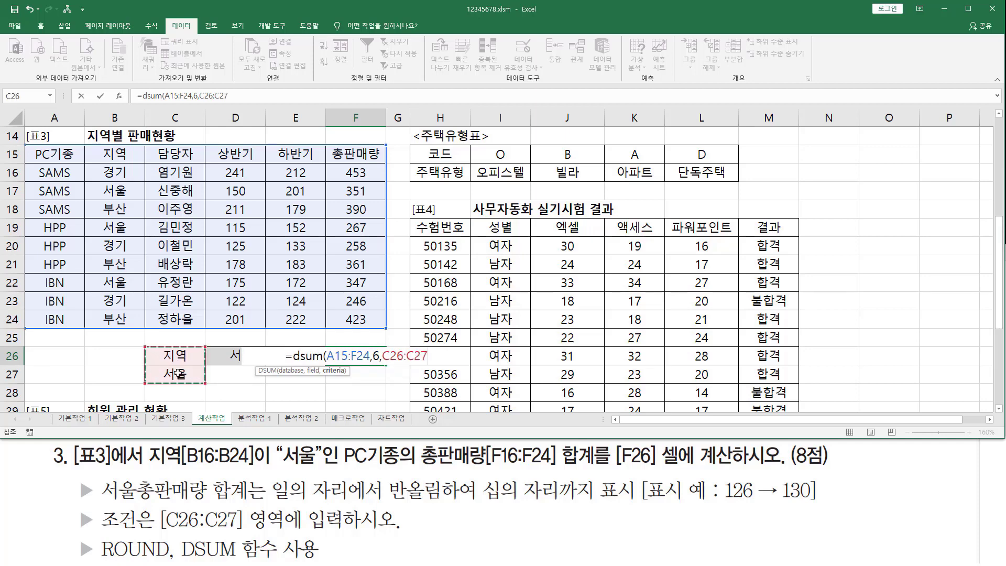
{"action": "type", "text": ")"}
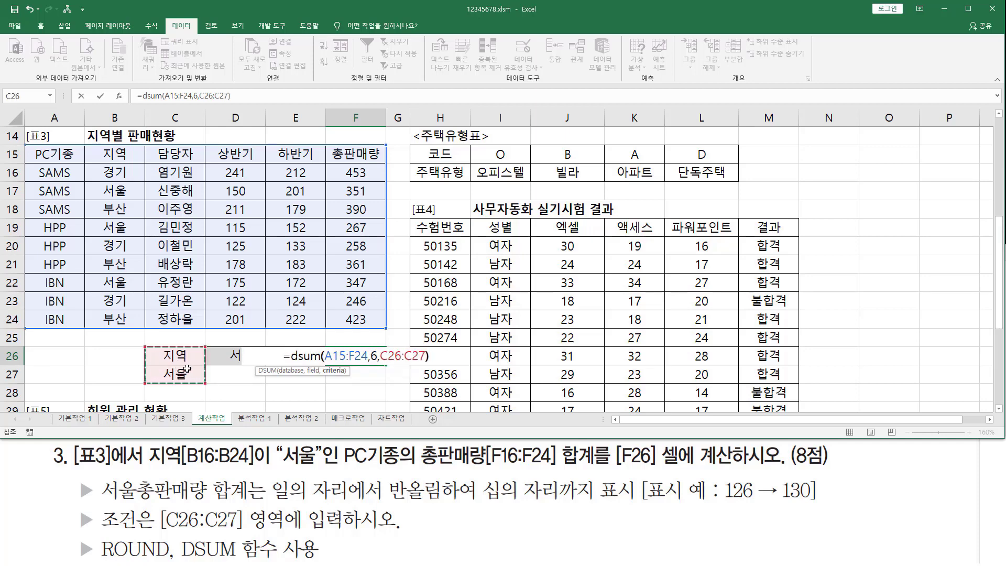
{"action": "key", "text": "Return"}
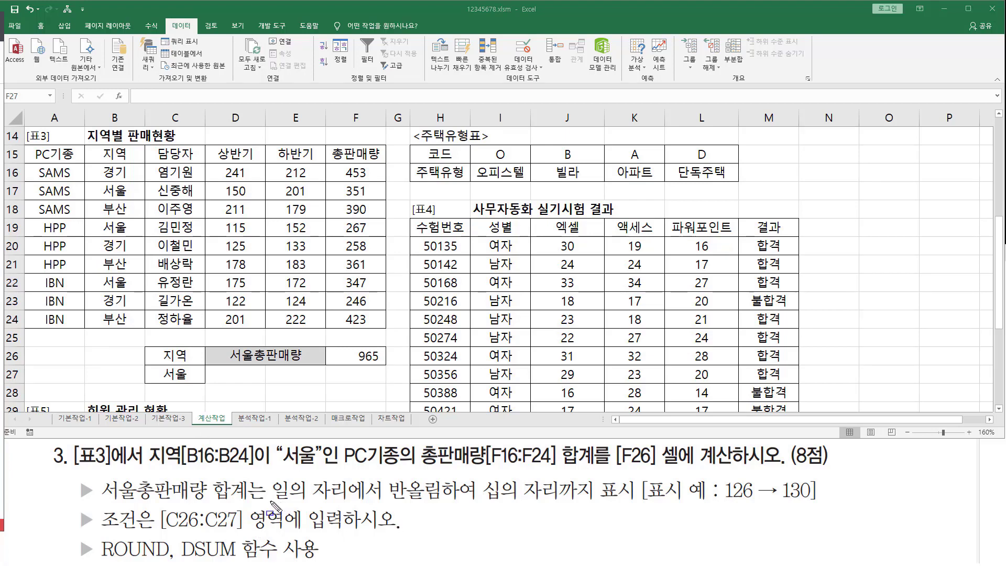
- Wrap the DSUM formula in F26 in ROUND with -1 digits to round the Seoul sales total to the tens place
{"action": "left_click_drag", "start_coordinate": [103, 502], "coordinate": [643, 507]}
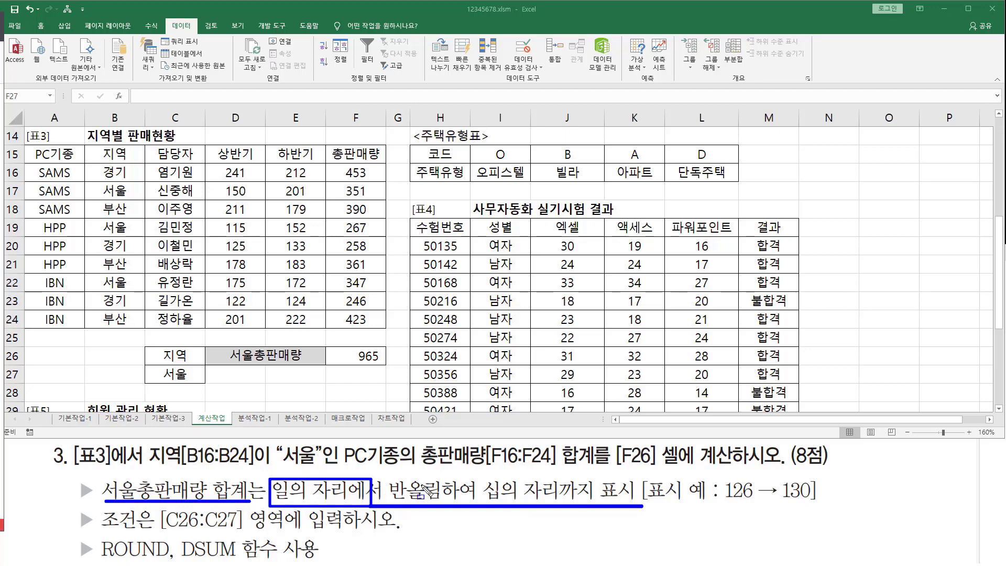
{"action": "key", "text": "Escape"}
{"action": "left_click", "coordinate": [364, 355]}
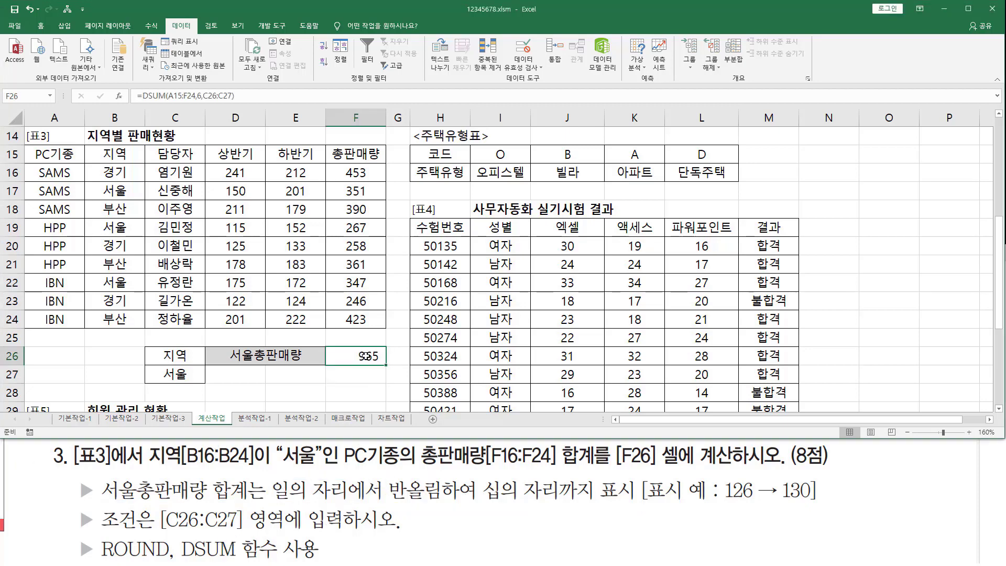
{"action": "double_click", "coordinate": [358, 357]}
{"action": "left_click", "coordinate": [292, 355]}
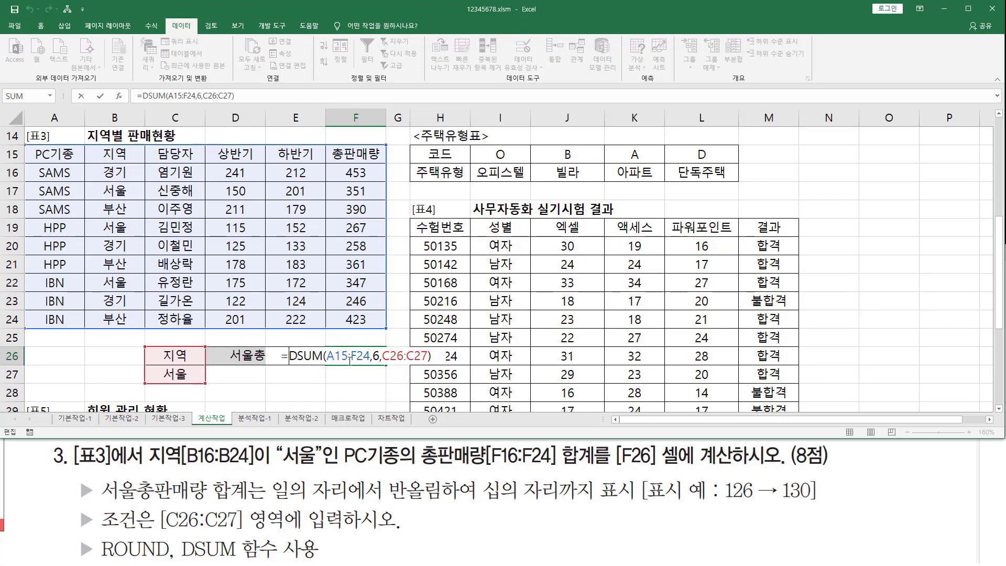
{"action": "type", "text": "round"}
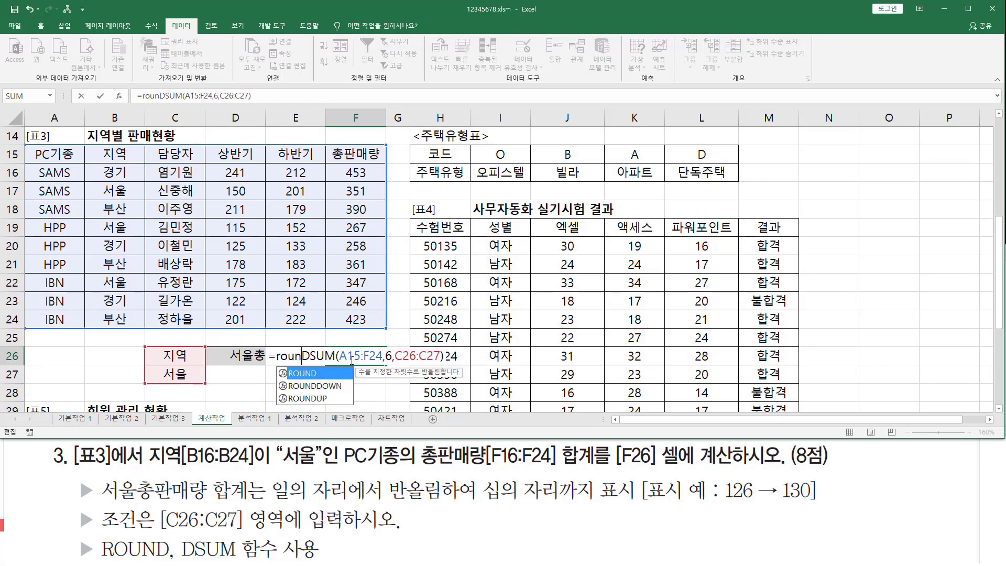
{"action": "type", "text": "("}
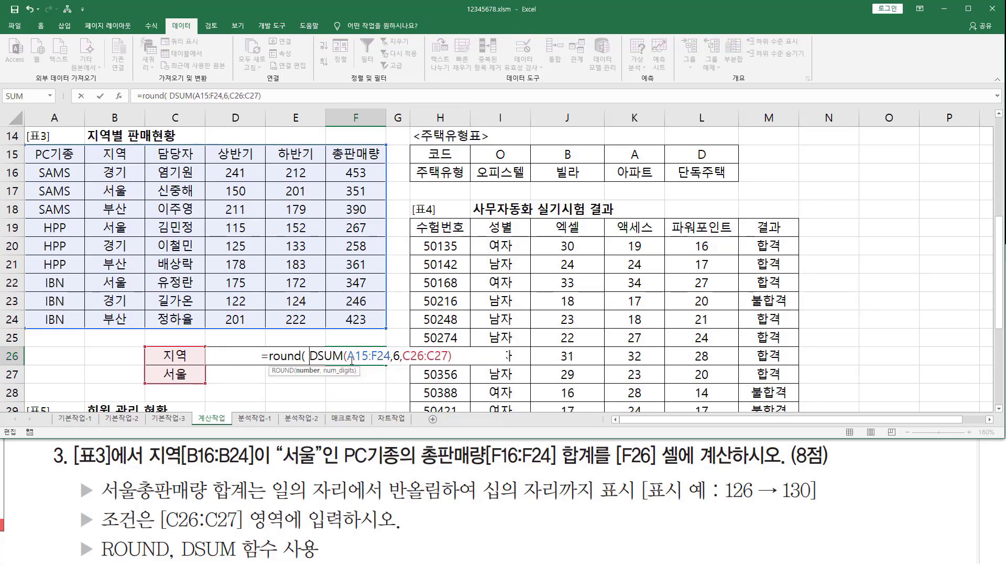
{"action": "key", "text": "shift+End"}
{"action": "key", "text": "End"}
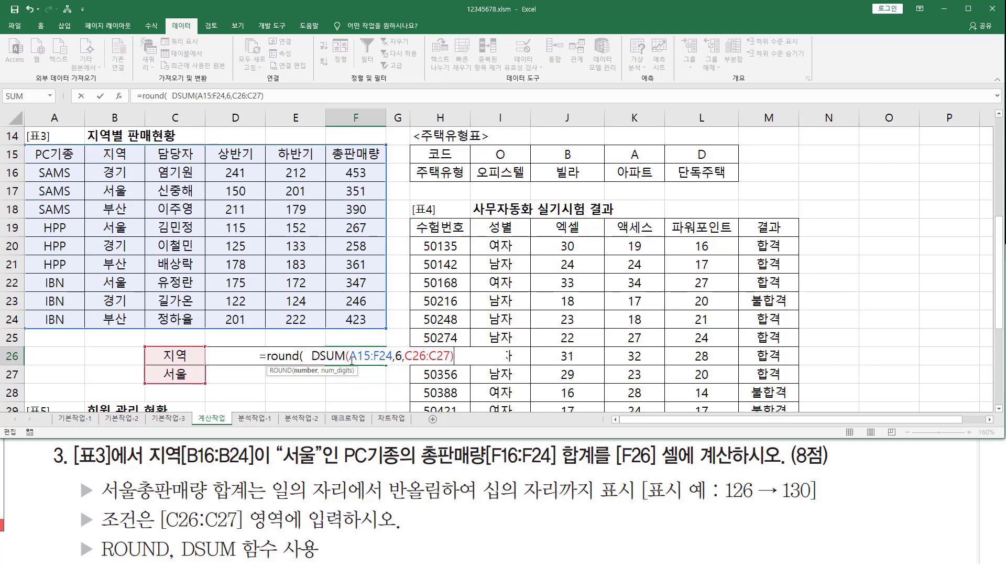
{"action": "type", "text": ","}
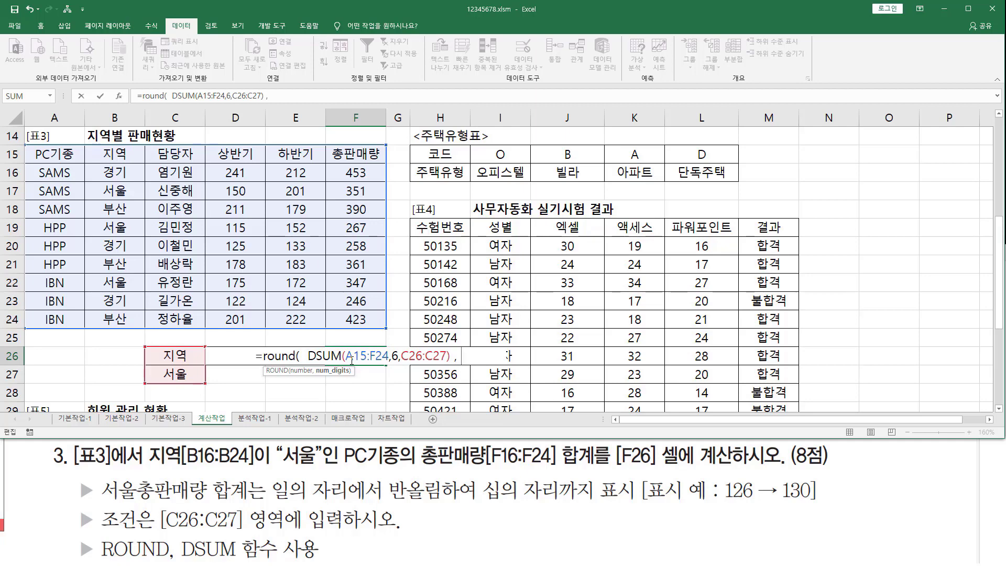
{"action": "type", "text": "-1"}
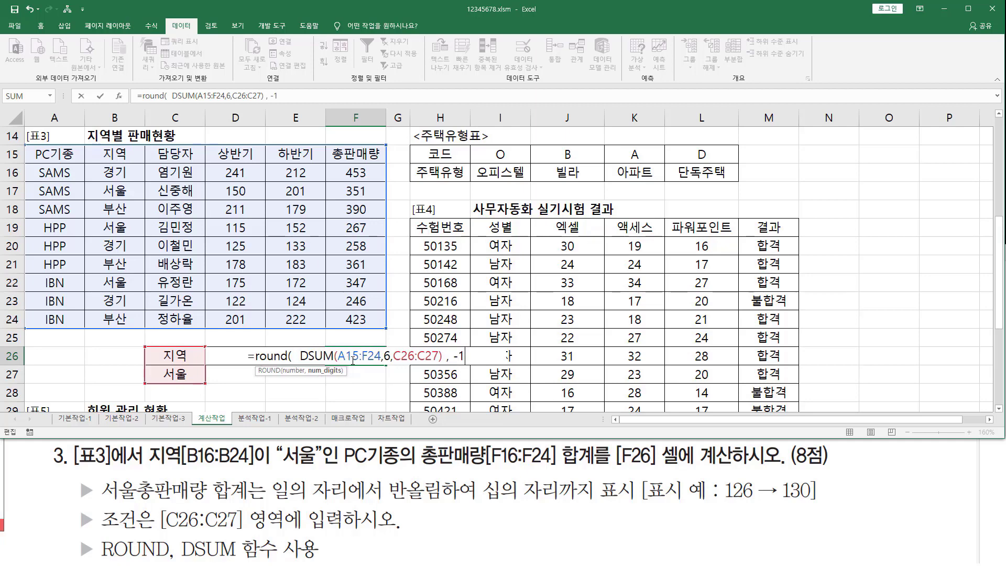
{"action": "type", "text": ")"}
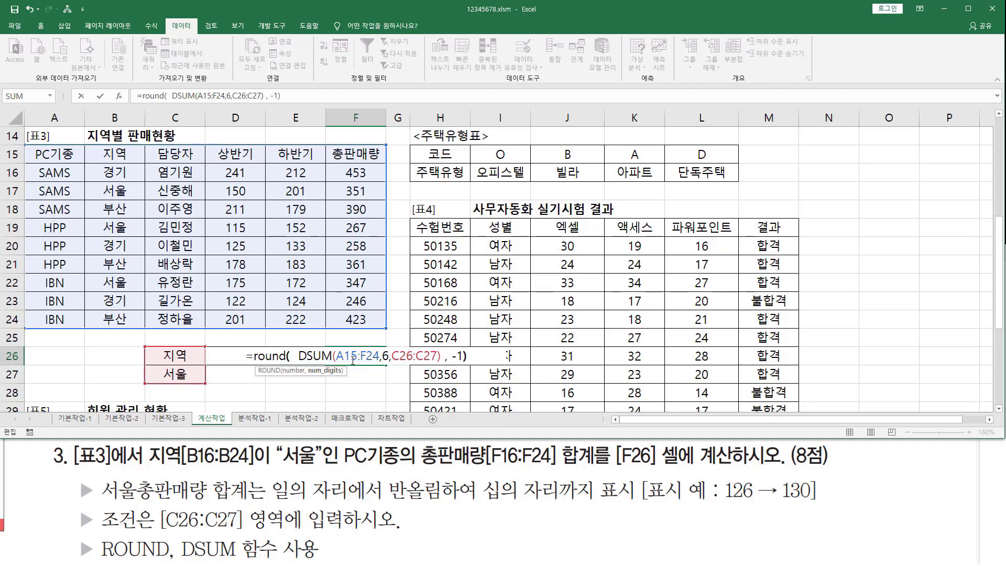
{"action": "key", "text": "Return"}
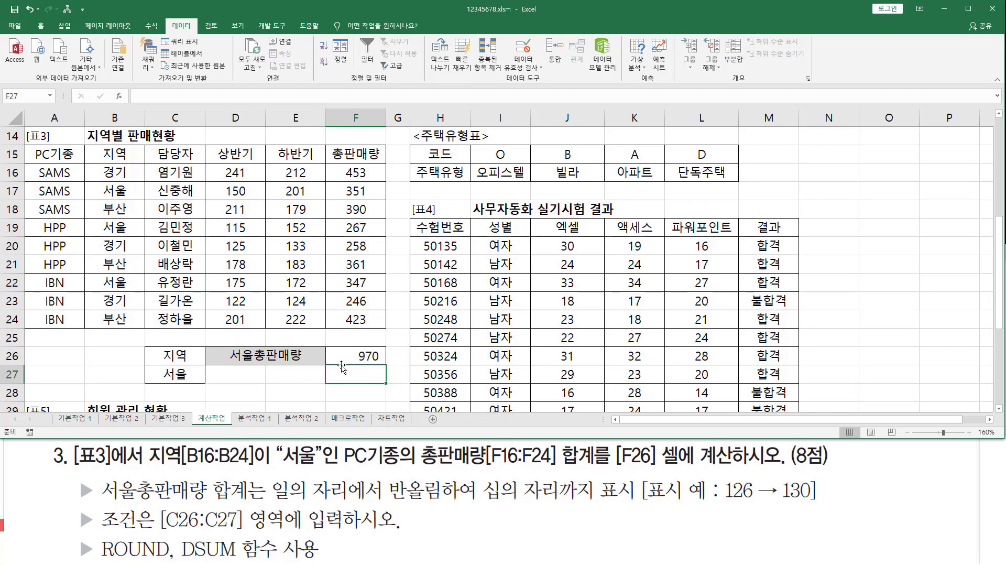
- Copy F26's formula as text into A25 and review its ROUND, DSUM and -1 parts
{"action": "left_click", "coordinate": [369, 357]}
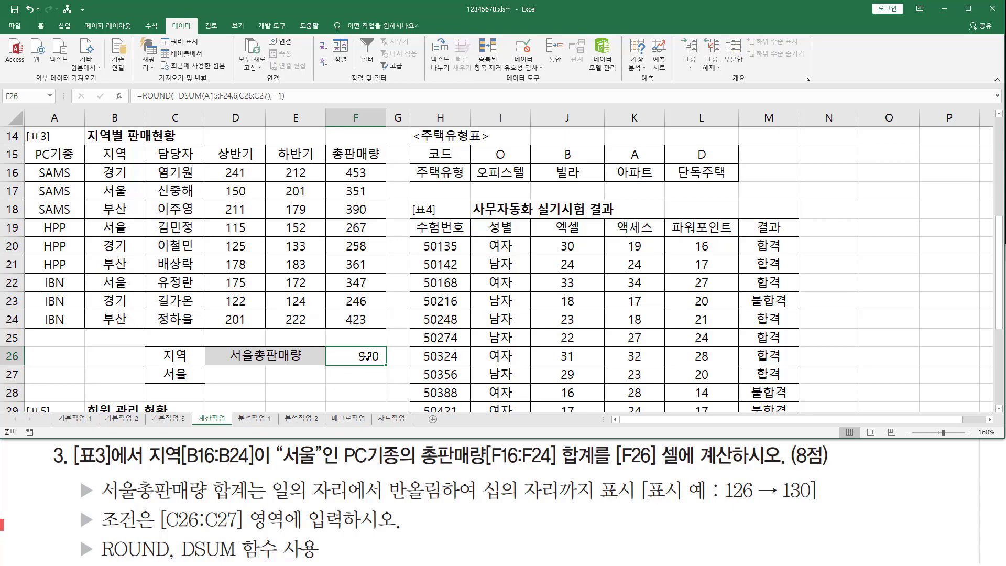
{"action": "double_click", "coordinate": [369, 355]}
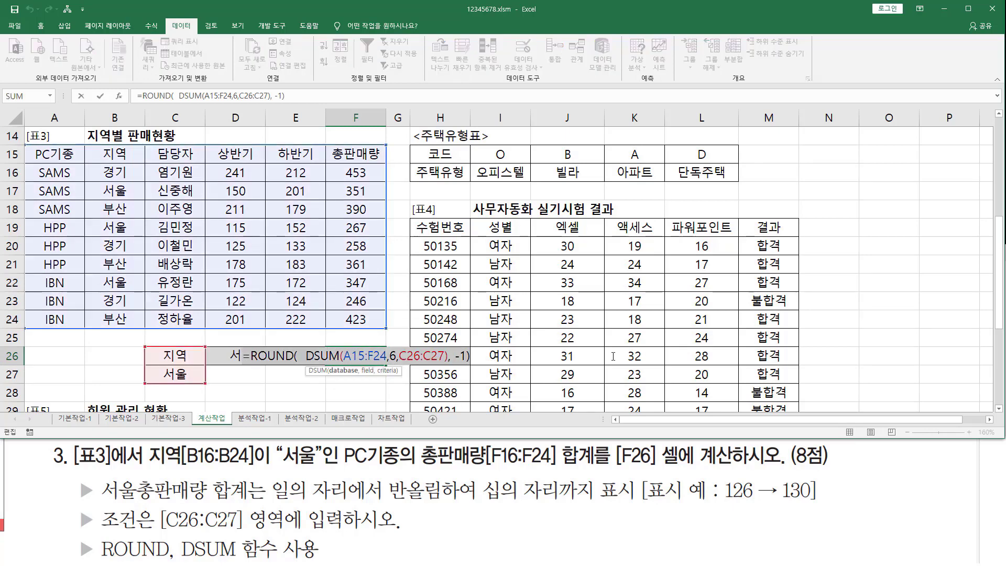
{"action": "left_click", "coordinate": [55, 340]}
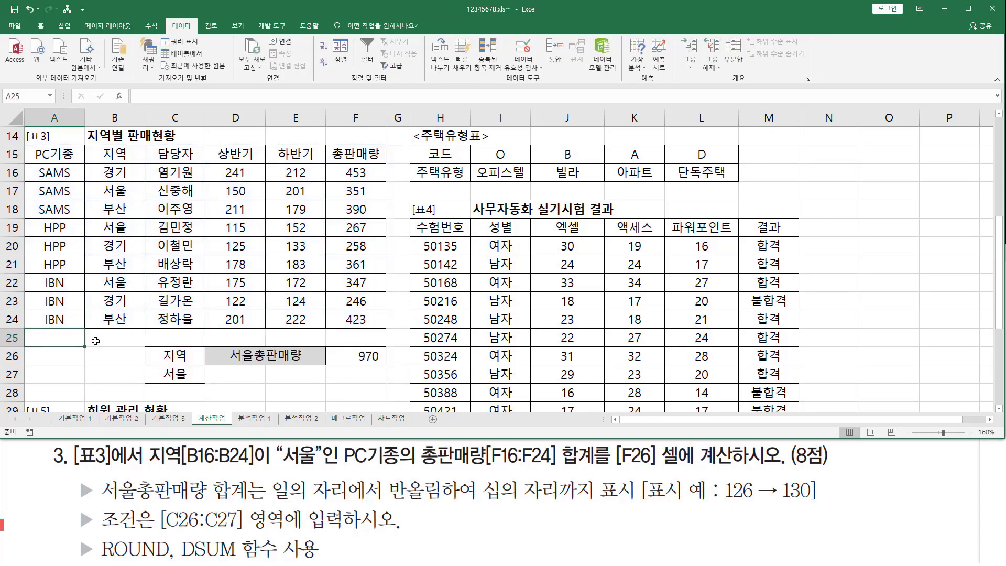
{"action": "type", "text": "'=ROUND( DSUM(A15:F24,6,C26:C27), -1)"}
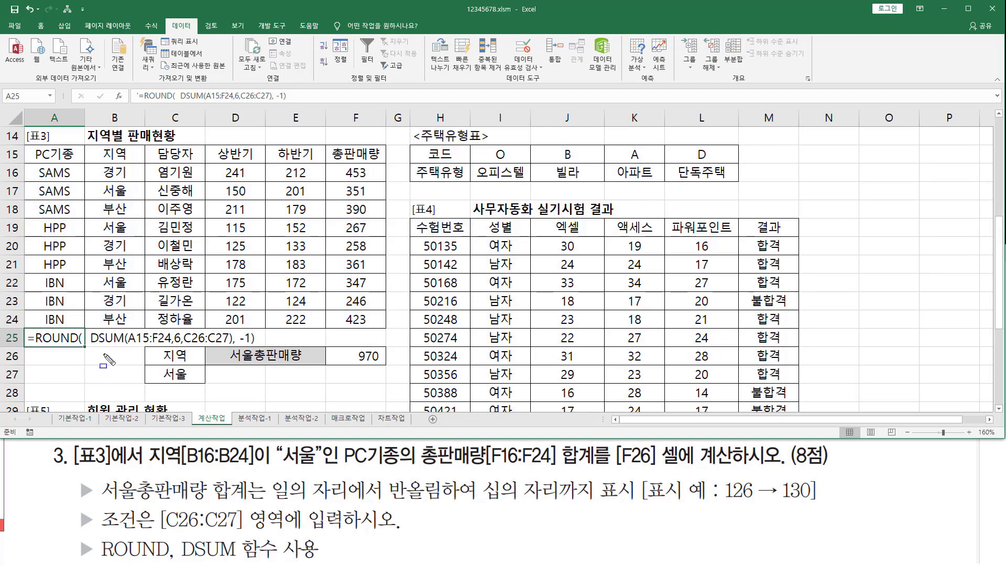
{"action": "left_click_drag", "start_coordinate": [86, 328], "coordinate": [232, 352]}
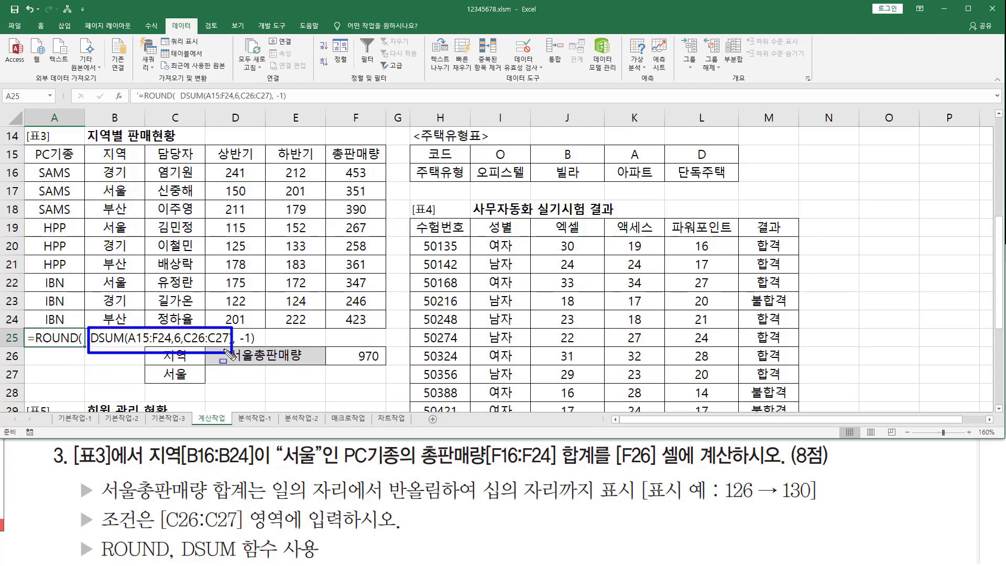
{"action": "left_click_drag", "start_coordinate": [33, 345], "coordinate": [77, 345]}
{"action": "left_click_drag", "start_coordinate": [239, 344], "coordinate": [250, 344]}
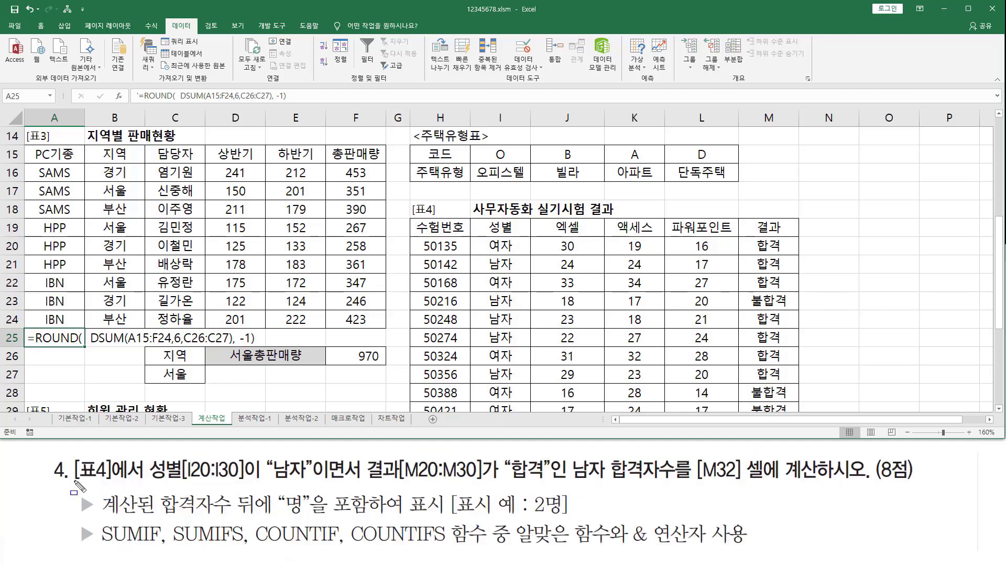
- Examine [표4] and exercise 4's conditions on 성별 (I20:I30) and 결과 (M20:M30) for the result cell M32
{"action": "left_click_drag", "start_coordinate": [400, 200], "coordinate": [795, 407]}
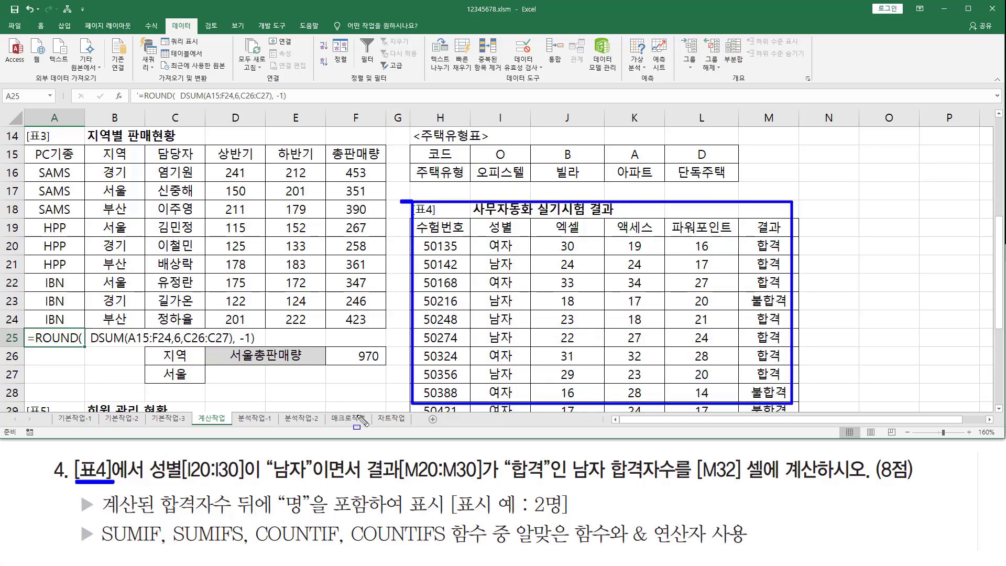
{"action": "key", "text": "Escape"}
{"action": "scroll", "coordinate": [753, 310], "scroll_direction": "down", "scroll_amount": 2}
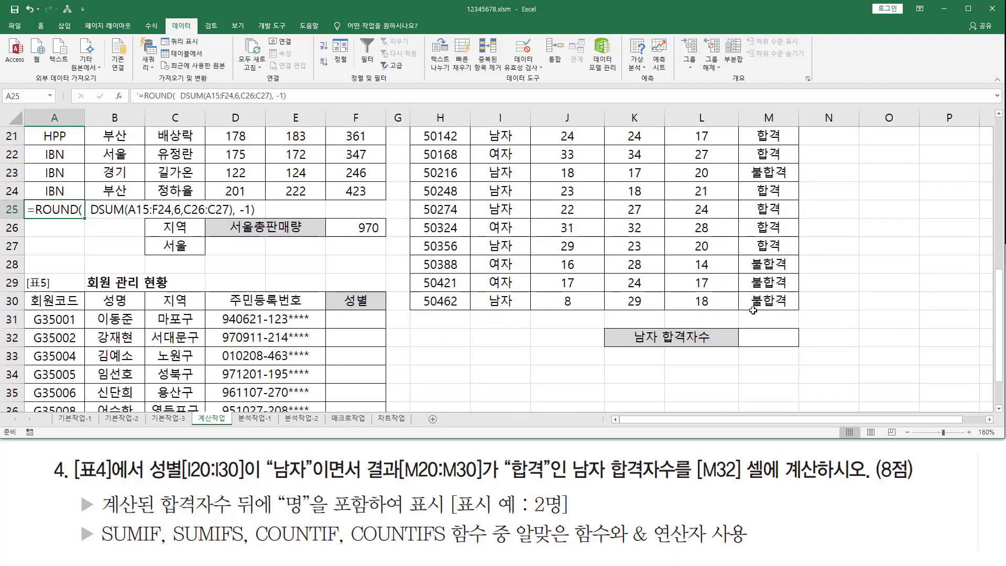
{"action": "left_click", "coordinate": [999, 114]}
{"action": "left_click", "coordinate": [999, 114]}
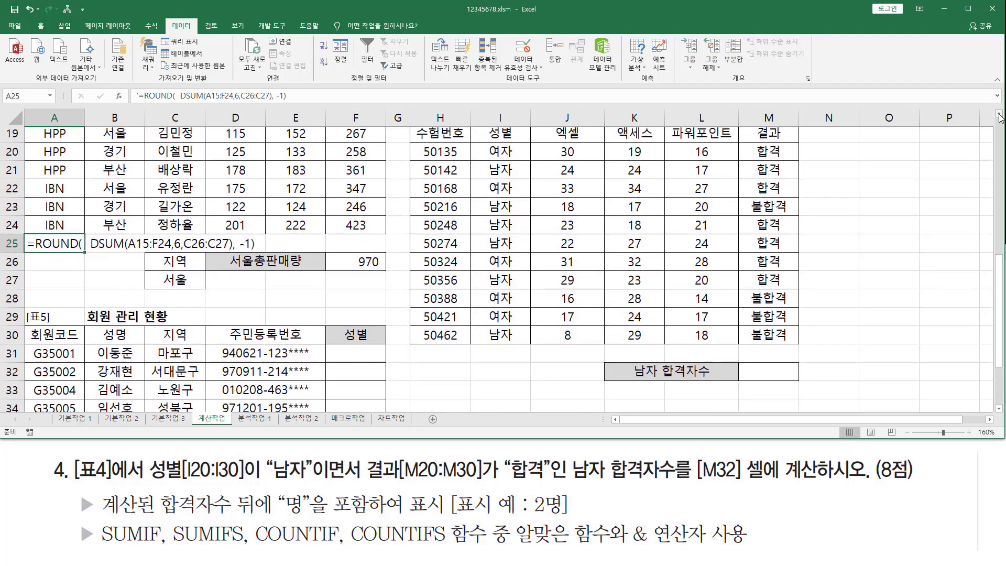
{"action": "left_click", "coordinate": [999, 114]}
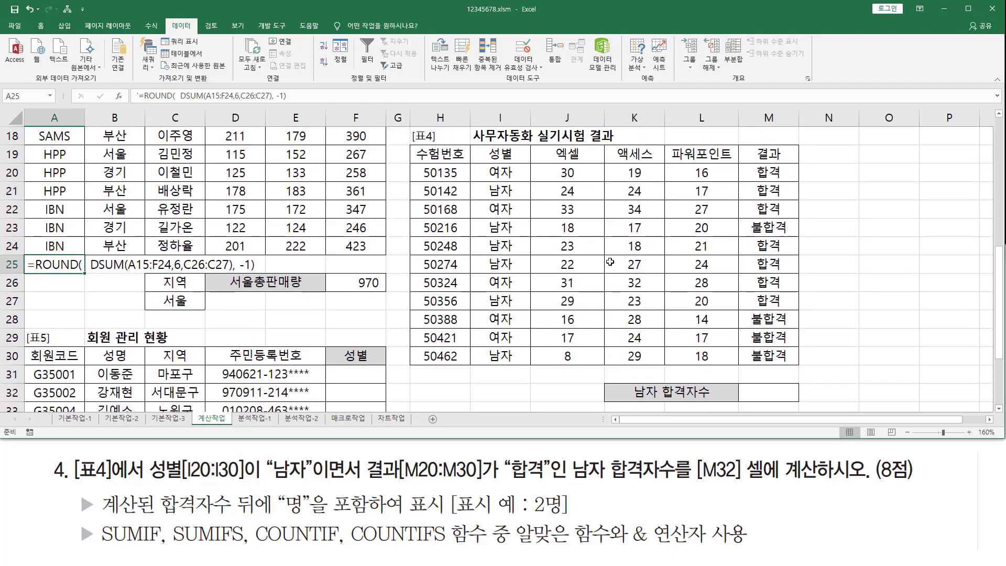
{"action": "mouse_move", "coordinate": [149, 480]}
{"action": "left_mouse_down"}
{"action": "mouse_move", "coordinate": [352, 475]}
{"action": "mouse_move", "coordinate": [314, 455]}
{"action": "mouse_move", "coordinate": [348, 480]}
{"action": "mouse_move", "coordinate": [558, 482]}
{"action": "mouse_move", "coordinate": [556, 453]}
{"action": "mouse_move", "coordinate": [742, 489]}
{"action": "left_mouse_up"}
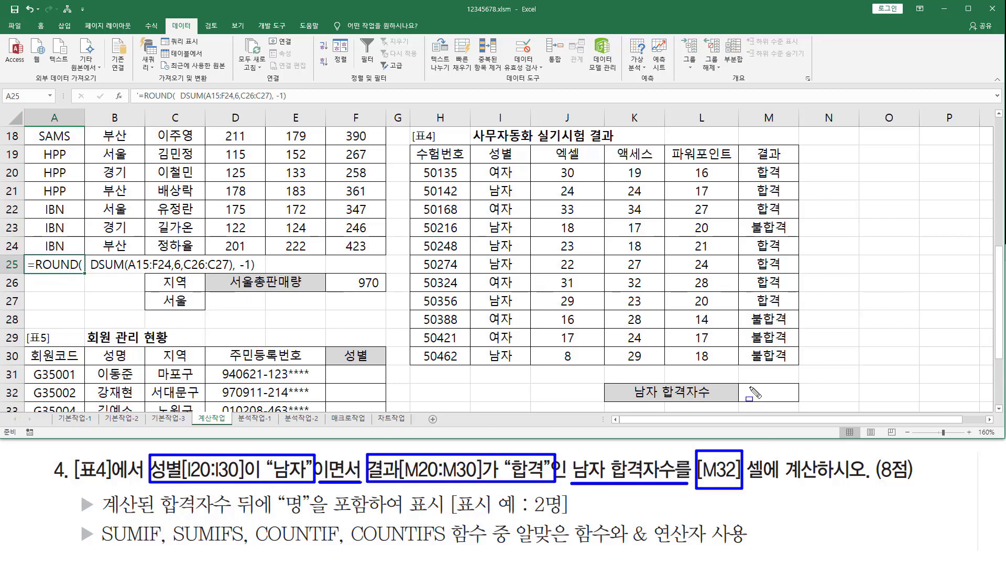
{"action": "mouse_move", "coordinate": [750, 388]}
{"action": "left_mouse_down"}
{"action": "mouse_move", "coordinate": [791, 400]}
{"action": "mouse_move", "coordinate": [790, 387]}
{"action": "left_mouse_up"}
- Compare SUMIF, SUMIFS, COUNTIF and COUNTIFS against exercise 4's requirements, and check the required "명" suffix and & operator
{"action": "left_click_drag", "start_coordinate": [99, 547], "coordinate": [447, 547]}
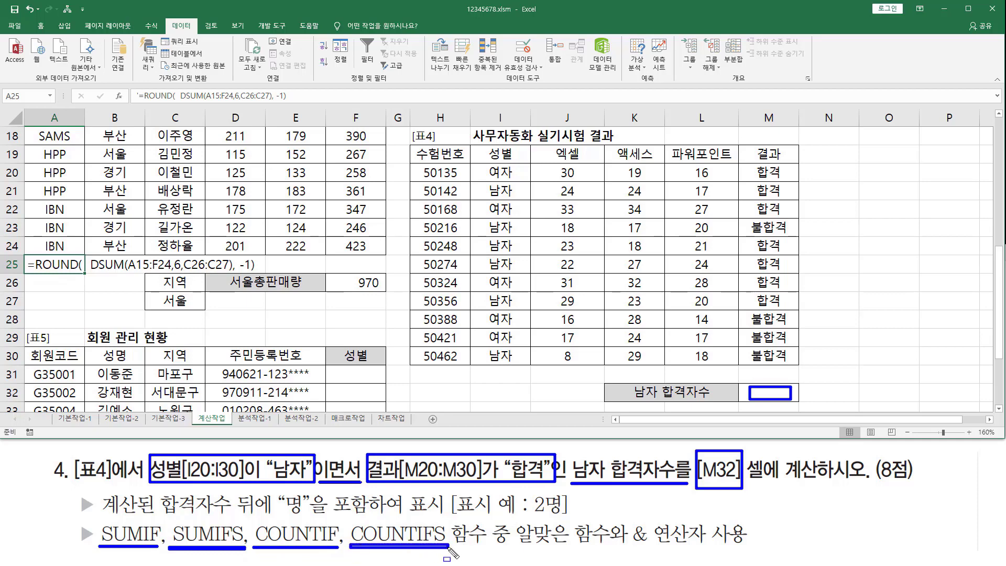
{"action": "mouse_move", "coordinate": [515, 520]}
{"action": "left_mouse_down"}
{"action": "mouse_move", "coordinate": [530, 552]}
{"action": "mouse_move", "coordinate": [744, 548]}
{"action": "left_mouse_up"}
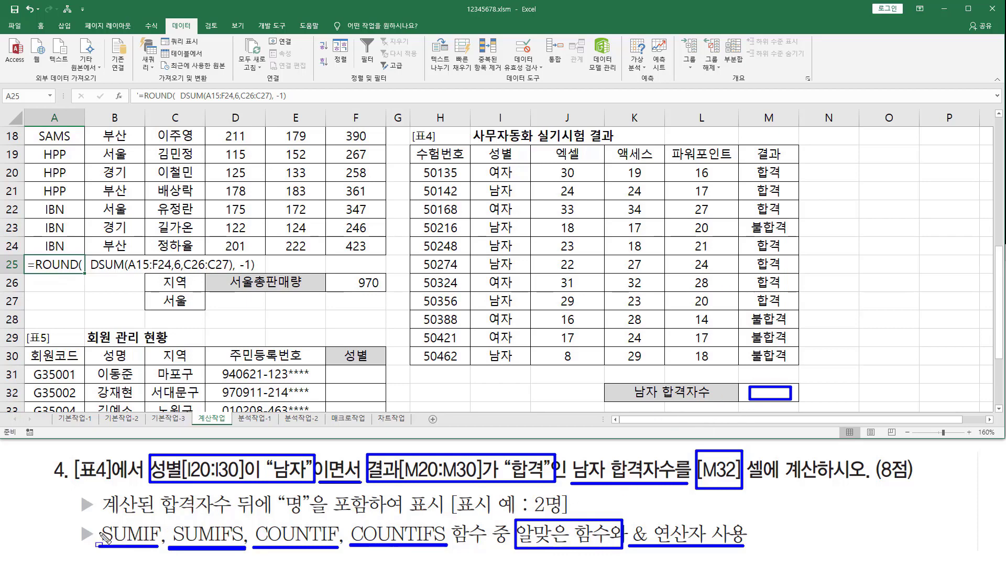
{"action": "left_click_drag", "start_coordinate": [100, 534], "coordinate": [244, 535]}
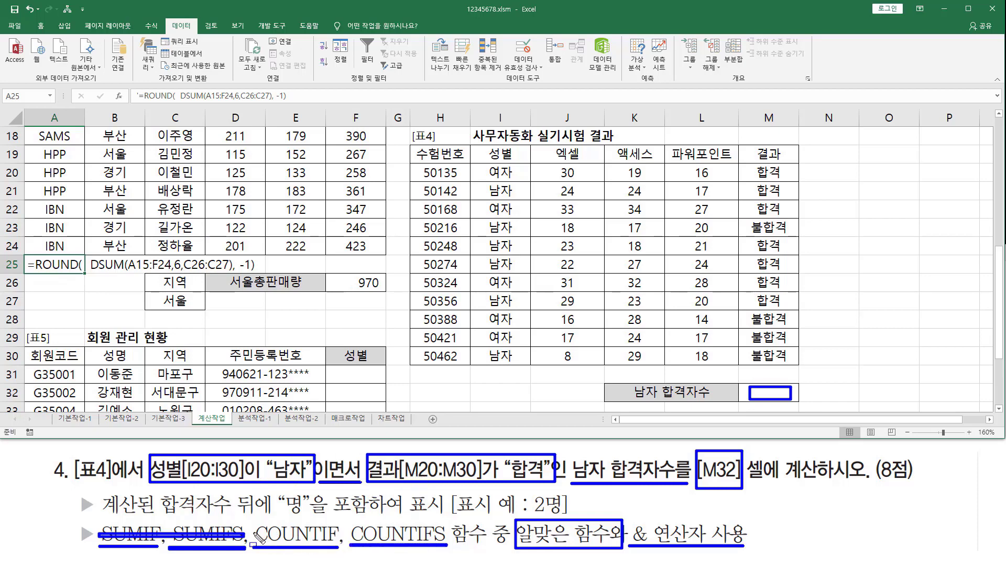
{"action": "left_click_drag", "start_coordinate": [256, 533], "coordinate": [449, 550]}
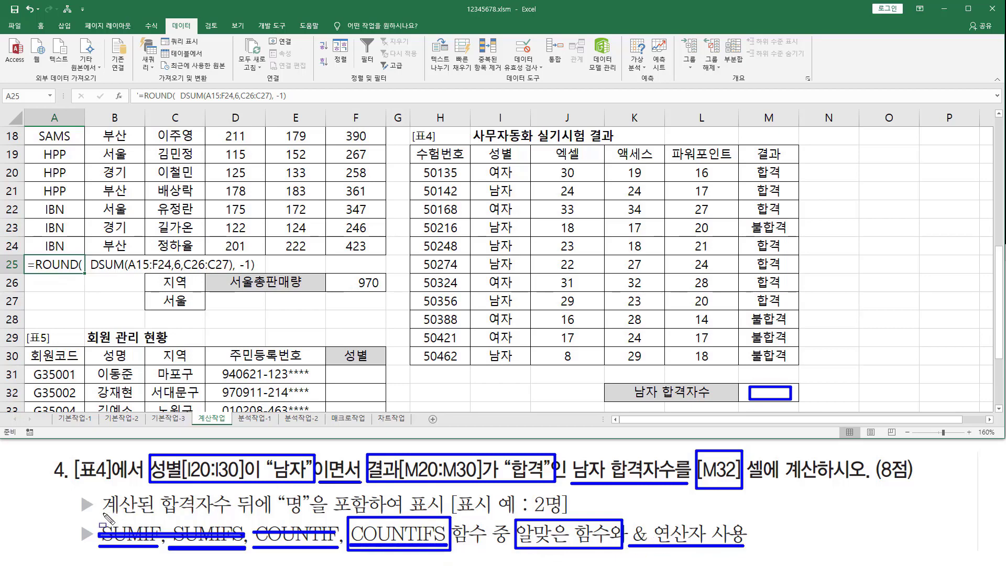
{"action": "left_click_drag", "start_coordinate": [99, 515], "coordinate": [309, 519]}
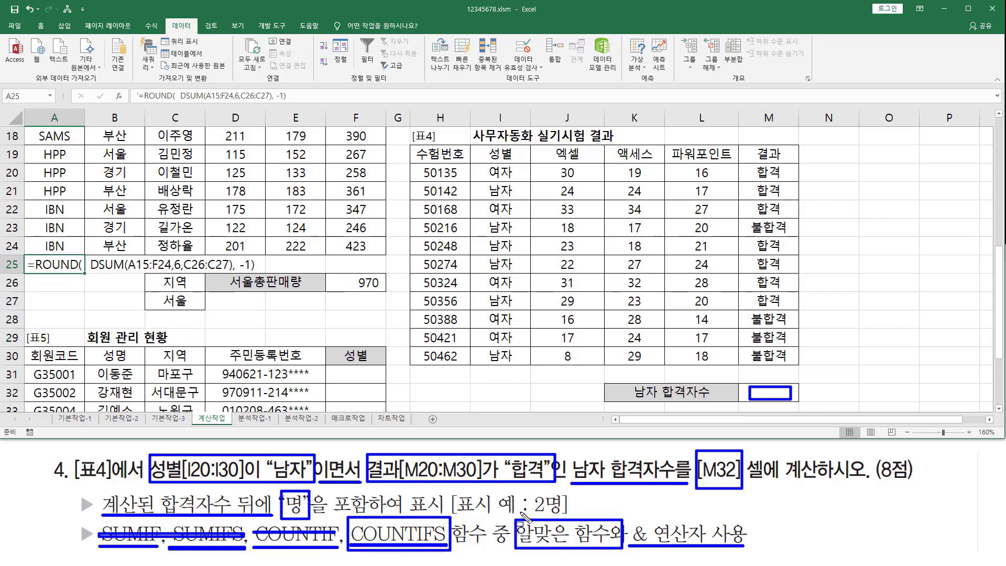
{"action": "left_click_drag", "start_coordinate": [531, 514], "coordinate": [545, 515]}
{"action": "left_click_drag", "start_coordinate": [543, 491], "coordinate": [563, 519]}
{"action": "key", "text": "Escape"}
- Begin a COUNTIFS formula in M32 with the gender range I20:I30 and the criterion "남자"
{"action": "left_click", "coordinate": [766, 390]}
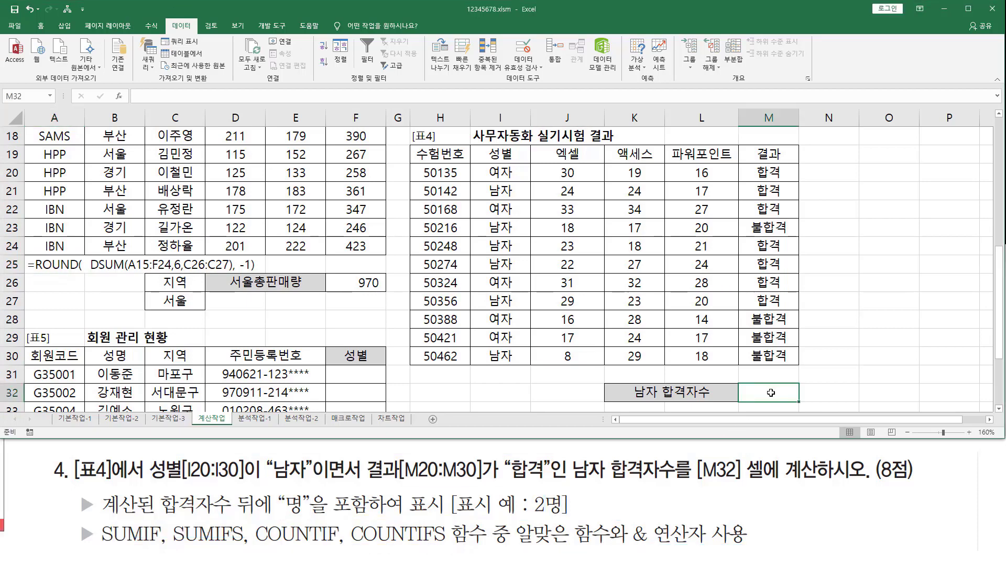
{"action": "type", "text": "=count"}
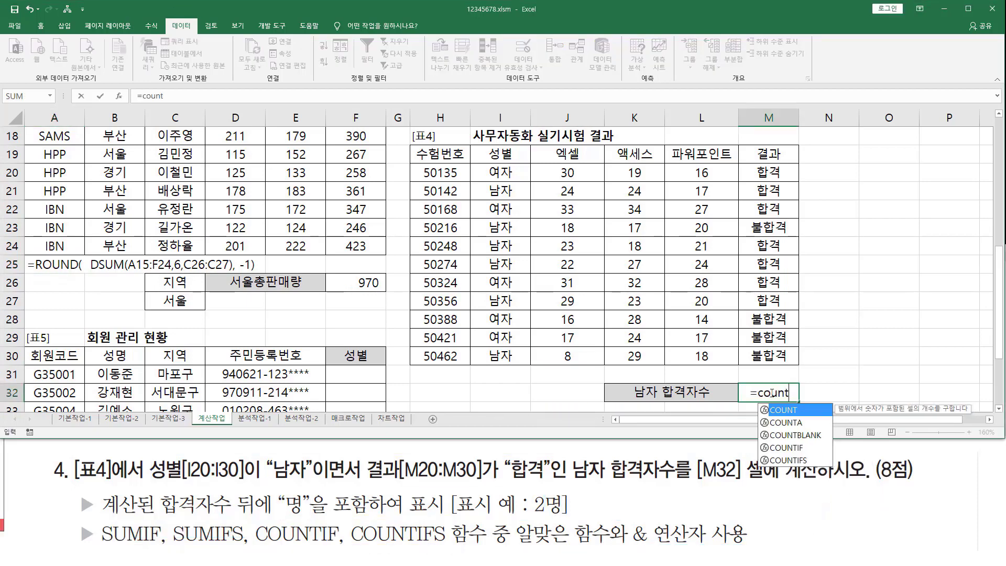
{"action": "type", "text": "ifs("}
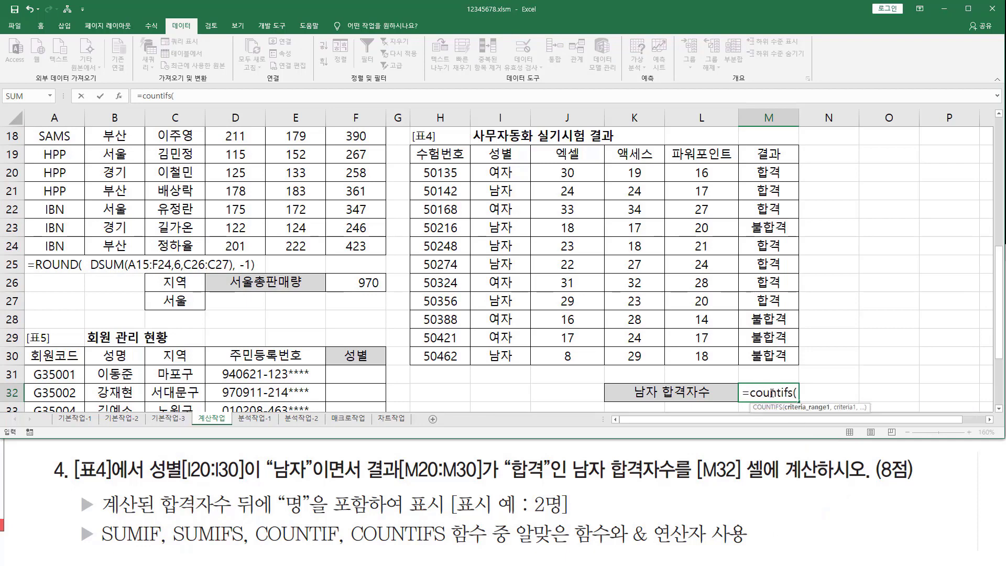
{"action": "left_click", "coordinate": [526, 174]}
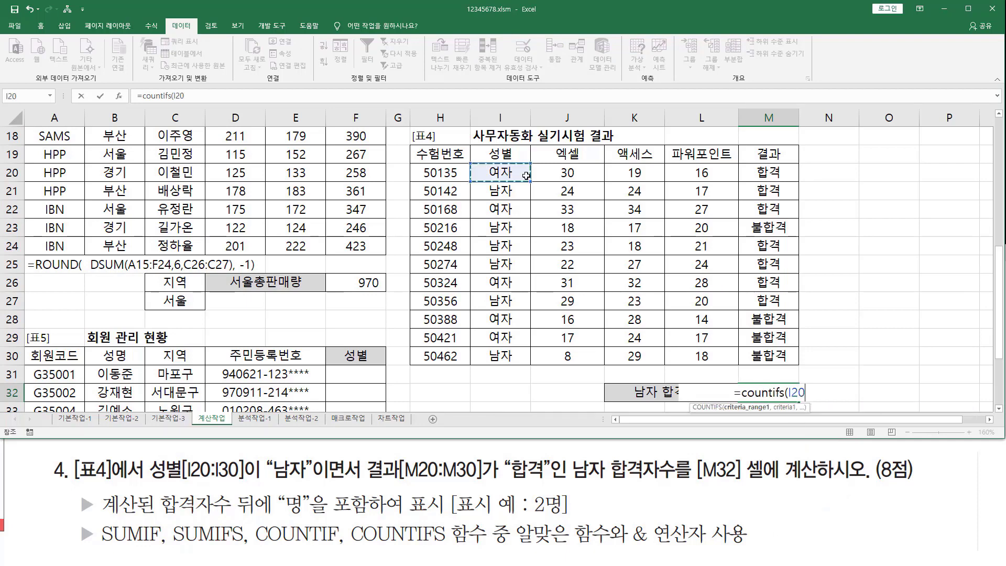
{"action": "left_click_drag", "start_coordinate": [507, 171], "coordinate": [503, 356]}
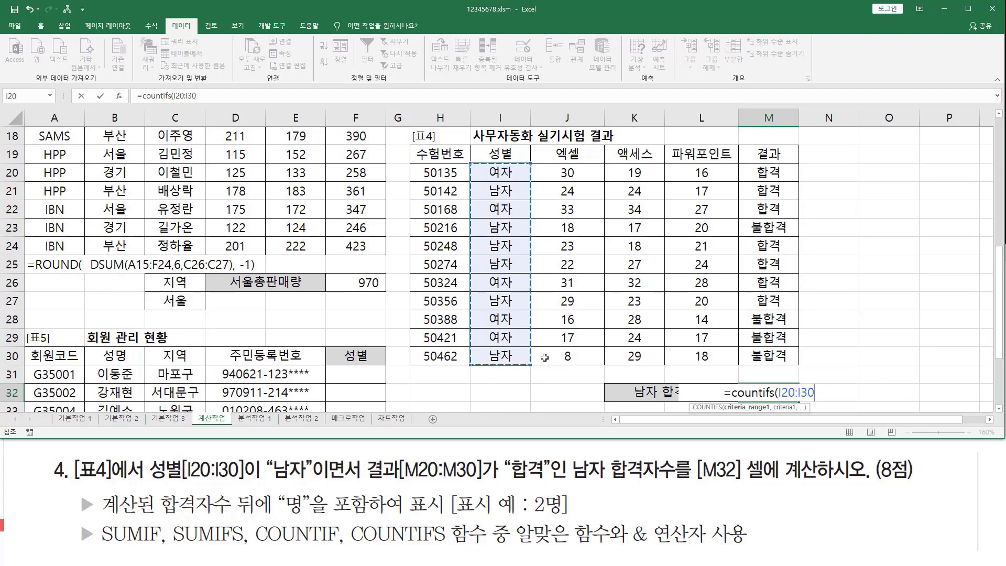
{"action": "type", "text": ",\"남"}
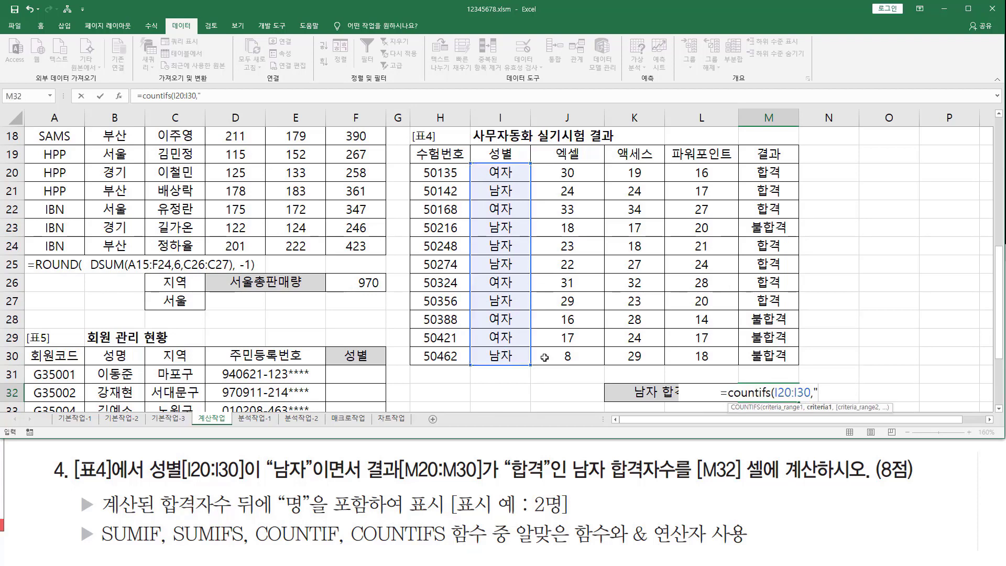
{"action": "type", "text": "자\""}
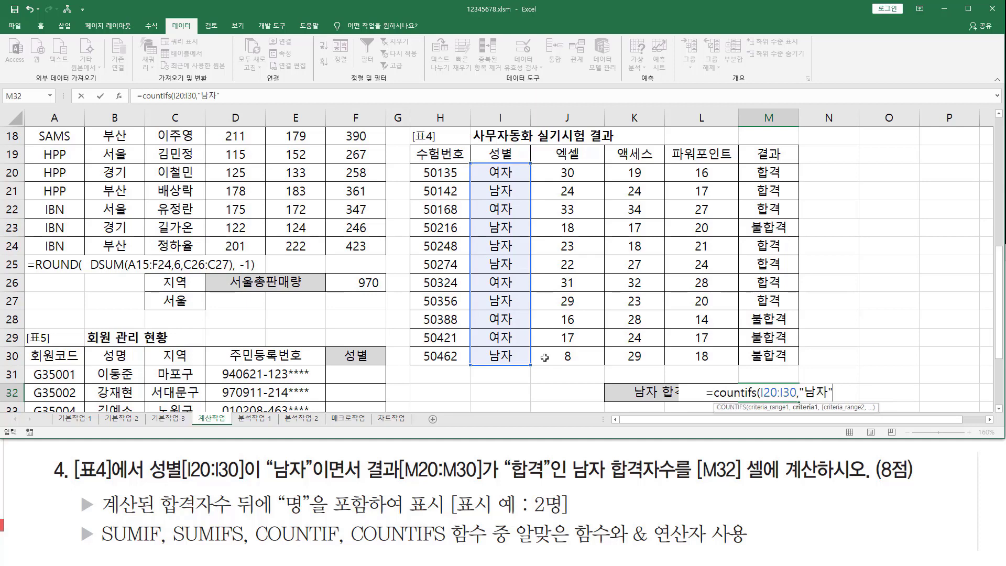
- Complete the COUNTIFS formula in M32 with the result range M20:M30 and the criterion "합격"
{"action": "type", "text": ","}
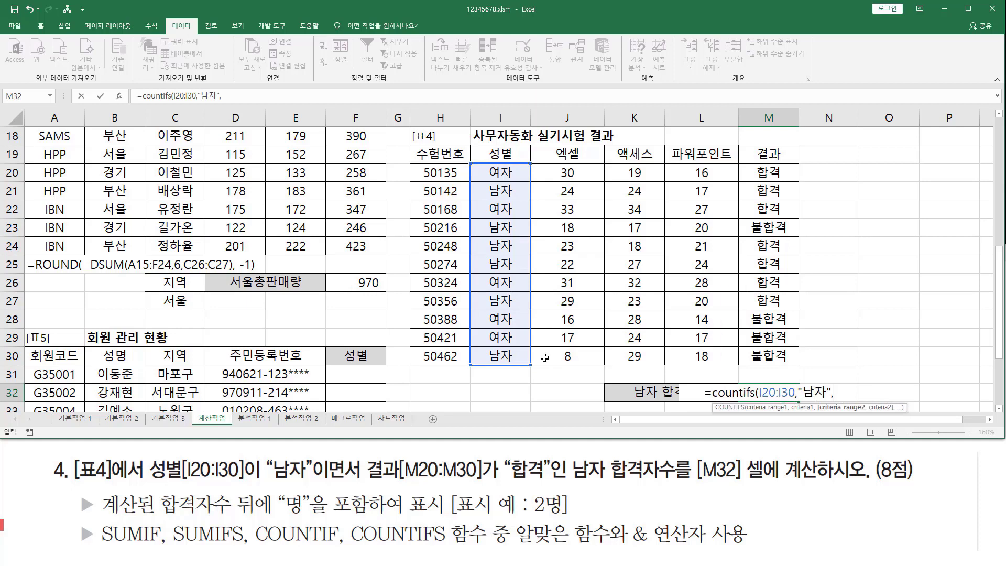
{"action": "left_click_drag", "start_coordinate": [762, 172], "coordinate": [820, 349]}
{"action": "type", "text": ",\""}
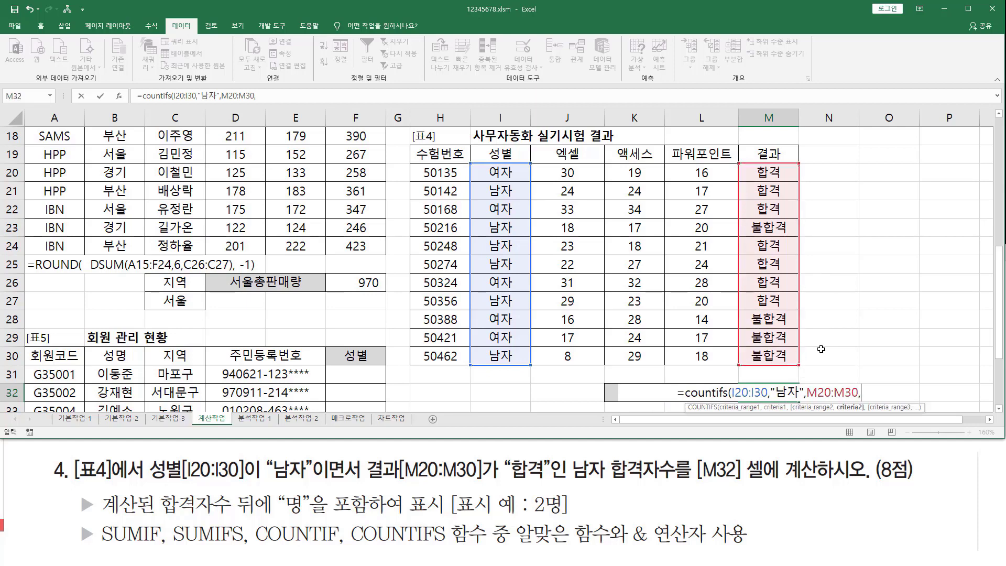
{"action": "type", "text": "합ㄱ"}
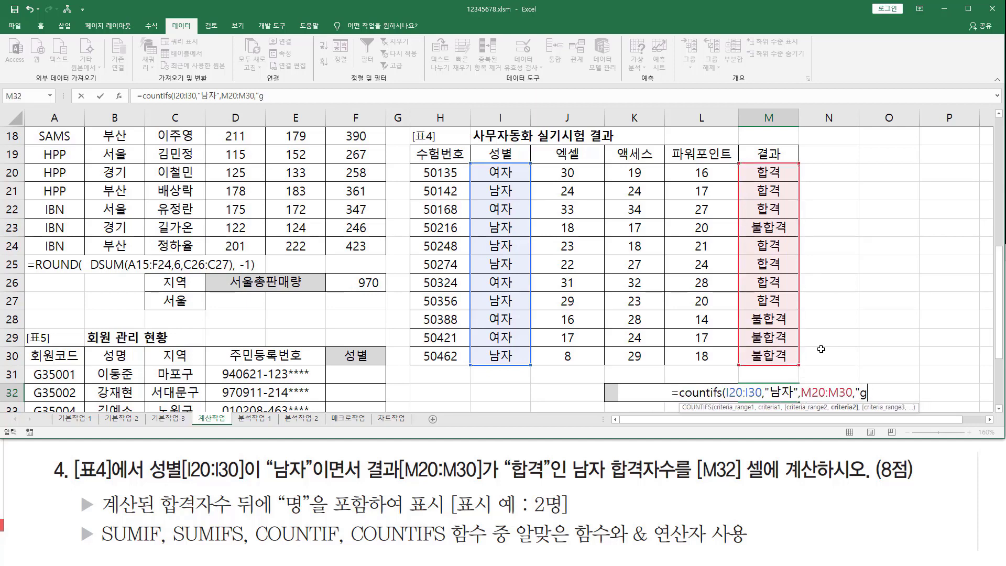
{"action": "type", "text": "격"}
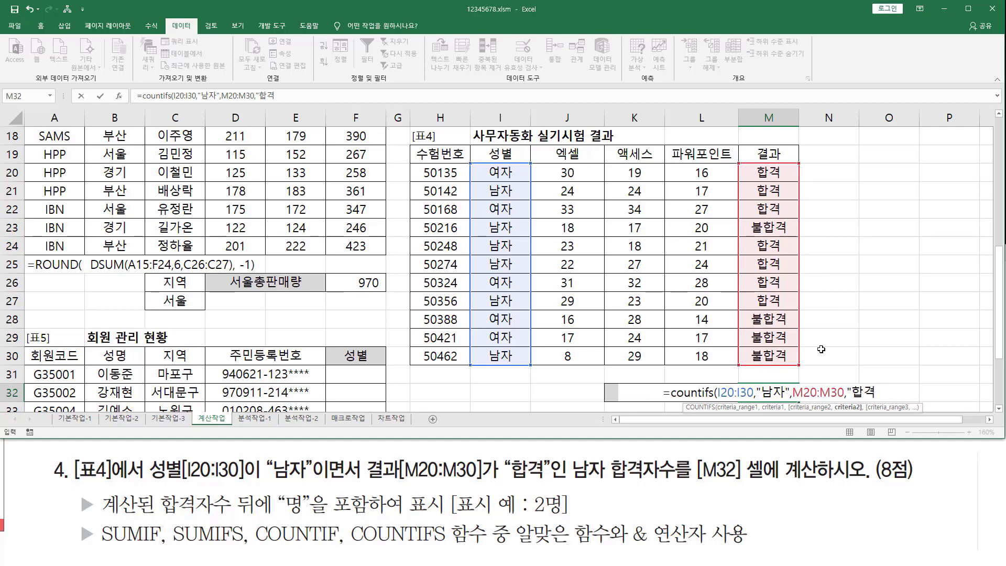
{"action": "type", "text": "\")"}
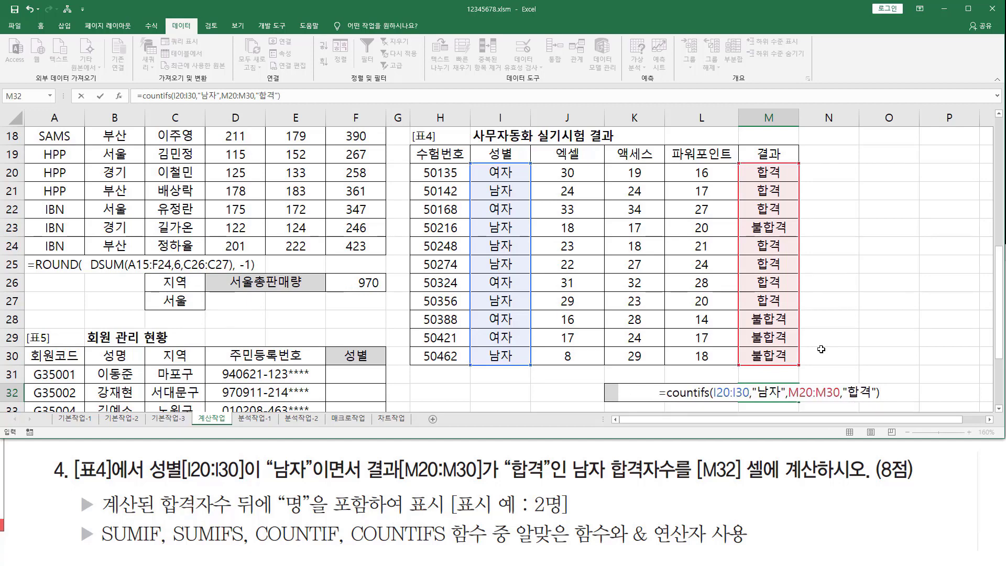
{"action": "key", "text": "Return"}
{"action": "key", "text": "Up"}
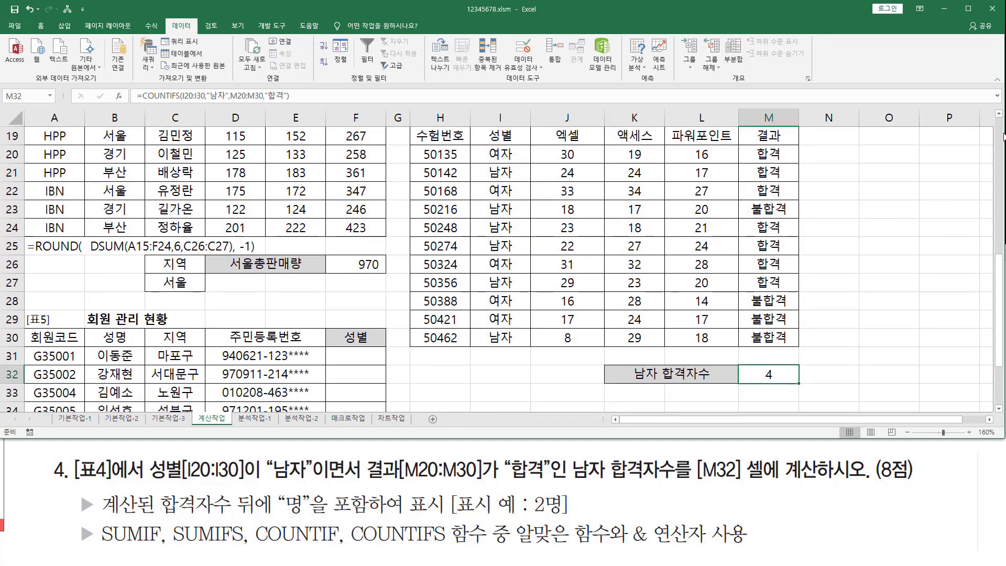
- Check M32's count against the 남자 rows in [표4], comparing those with 합격 and those with 불합격
{"action": "left_click", "coordinate": [997, 114]}
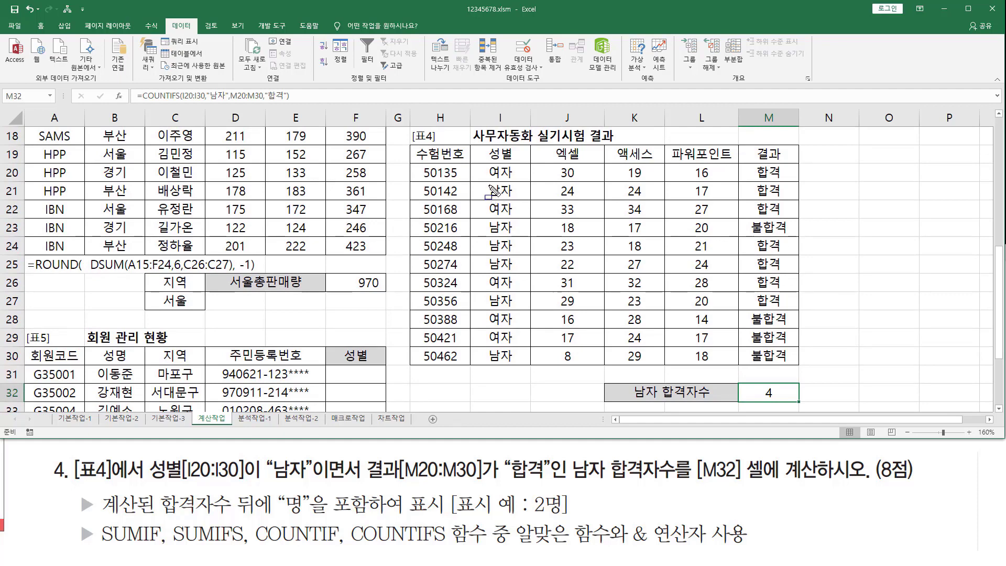
{"action": "mouse_move", "coordinate": [482, 182]}
{"action": "left_mouse_down"}
{"action": "mouse_move", "coordinate": [550, 196]}
{"action": "mouse_move", "coordinate": [798, 198]}
{"action": "left_mouse_up"}
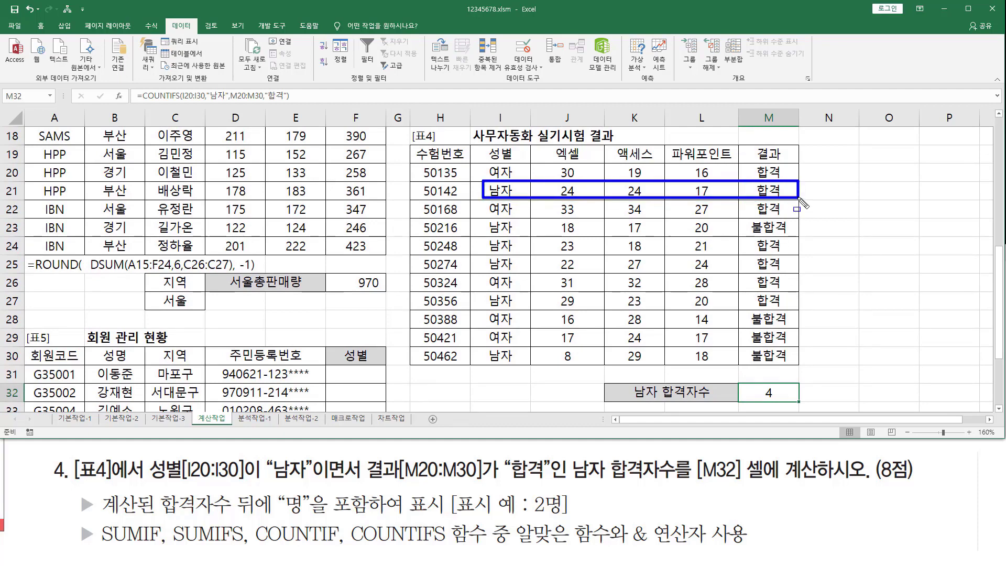
{"action": "mouse_move", "coordinate": [483, 237]}
{"action": "left_mouse_down"}
{"action": "mouse_move", "coordinate": [492, 261]}
{"action": "mouse_move", "coordinate": [789, 273]}
{"action": "left_mouse_up"}
{"action": "mouse_move", "coordinate": [483, 294]}
{"action": "left_mouse_down"}
{"action": "mouse_move", "coordinate": [497, 306]}
{"action": "mouse_move", "coordinate": [803, 309]}
{"action": "left_mouse_up"}
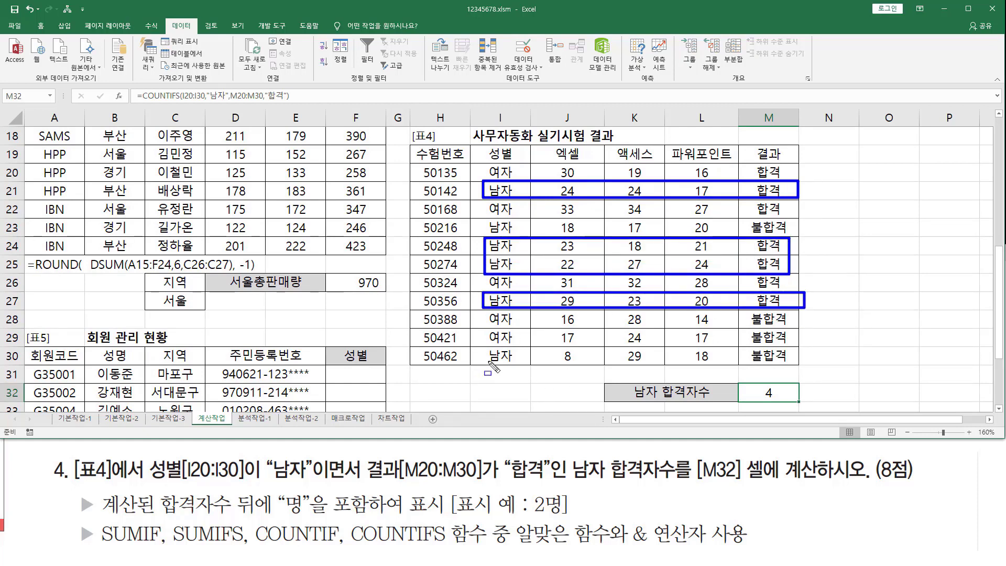
{"action": "left_click_drag", "start_coordinate": [487, 363], "coordinate": [517, 362]}
{"action": "left_click_drag", "start_coordinate": [749, 364], "coordinate": [786, 364]}
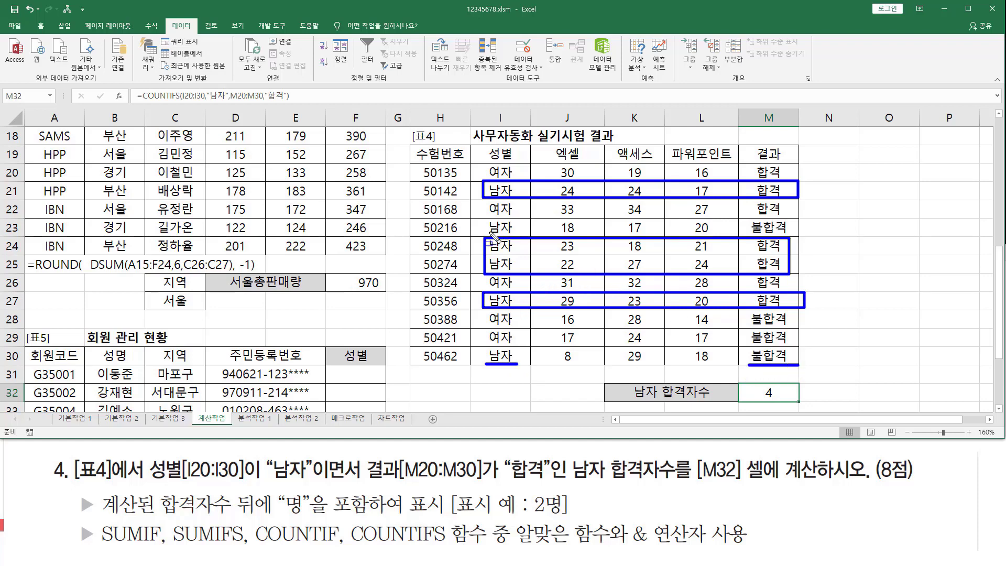
{"action": "left_click_drag", "start_coordinate": [486, 231], "coordinate": [517, 232]}
{"action": "left_click_drag", "start_coordinate": [754, 232], "coordinate": [799, 232]}
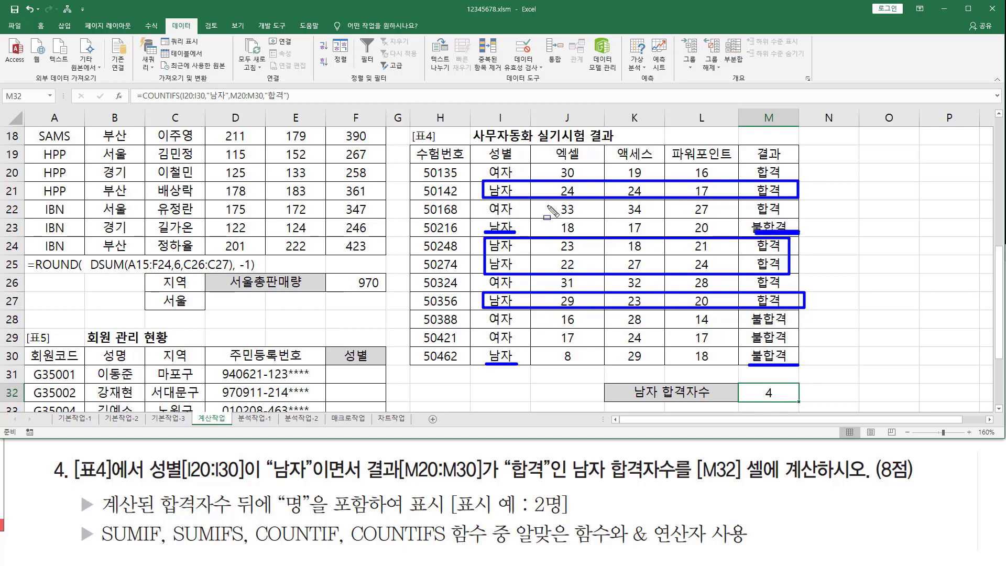
- Append & "명" to the COUNTIFS formula in M32
{"action": "left_click", "coordinate": [768, 392]}
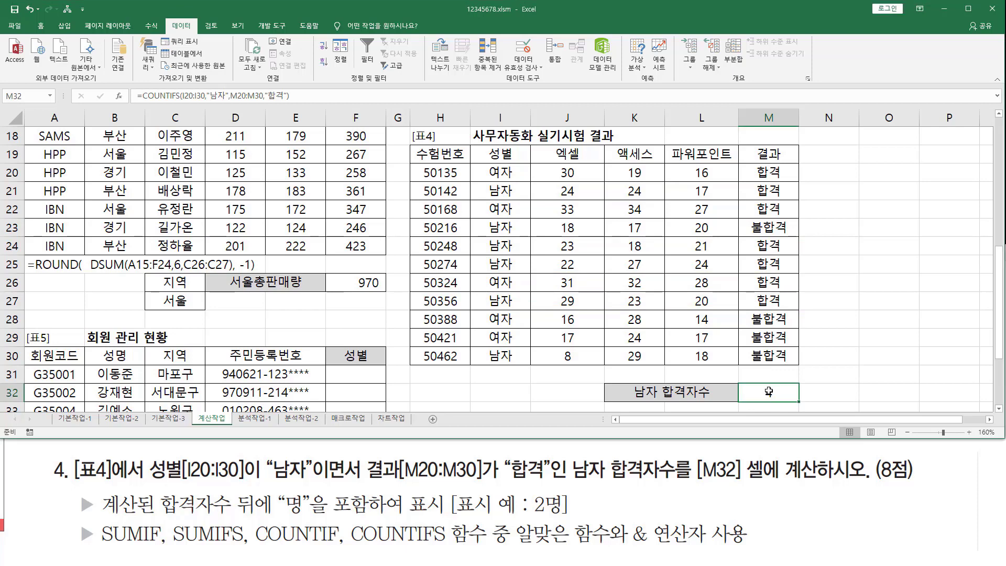
{"action": "key", "text": "F2"}
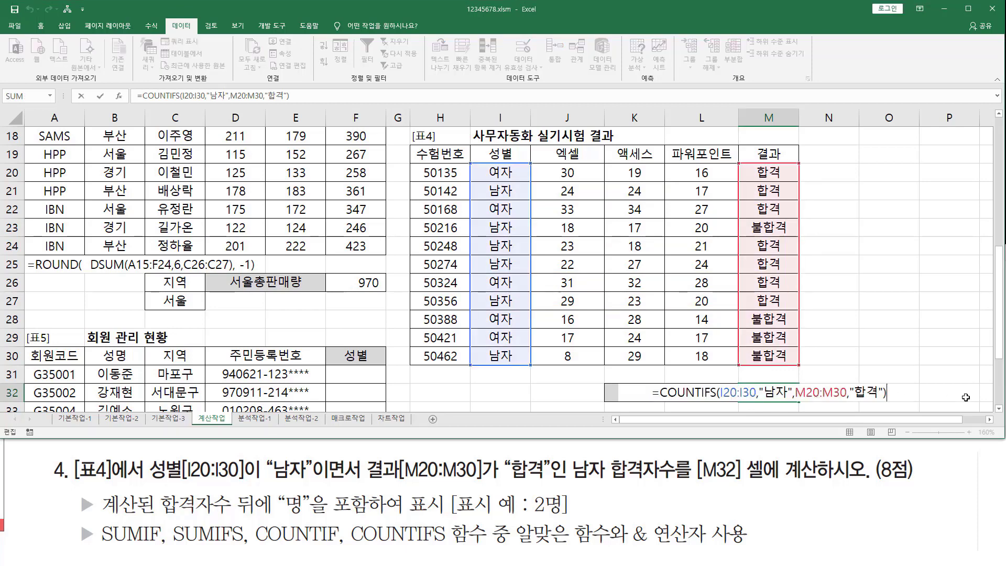
{"action": "type", "text": "& \""}
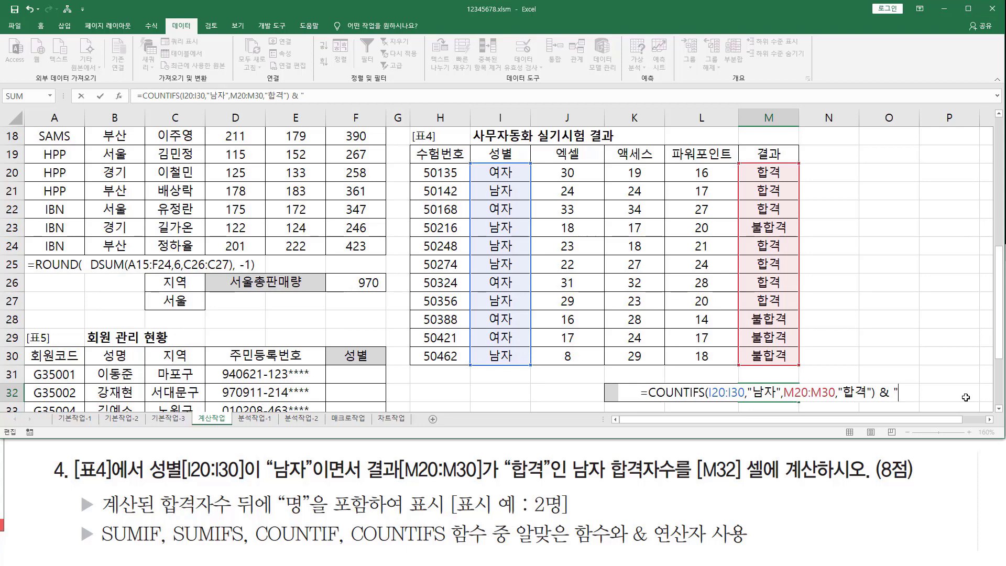
{"action": "type", "text": "명"}
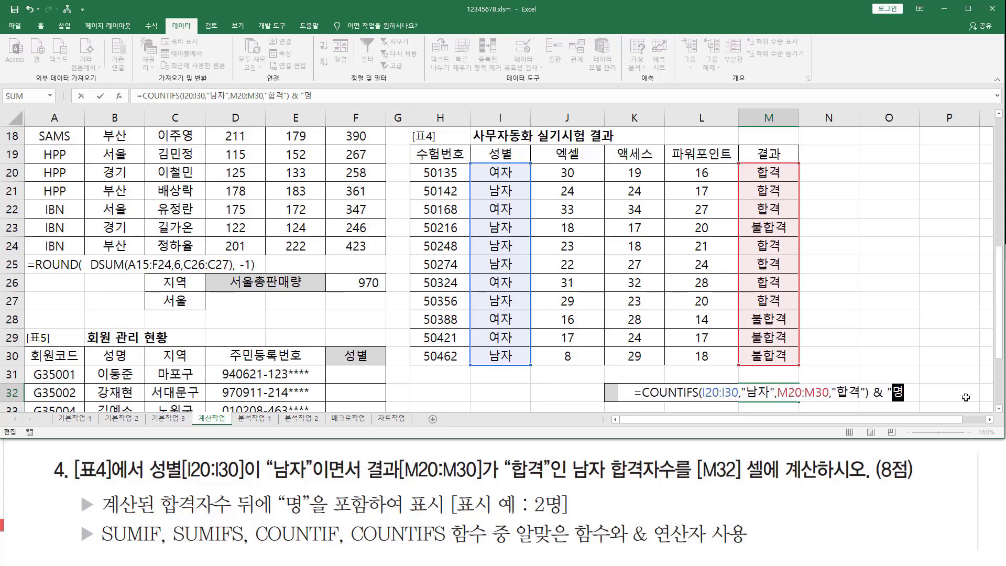
{"action": "type", "text": "\""}
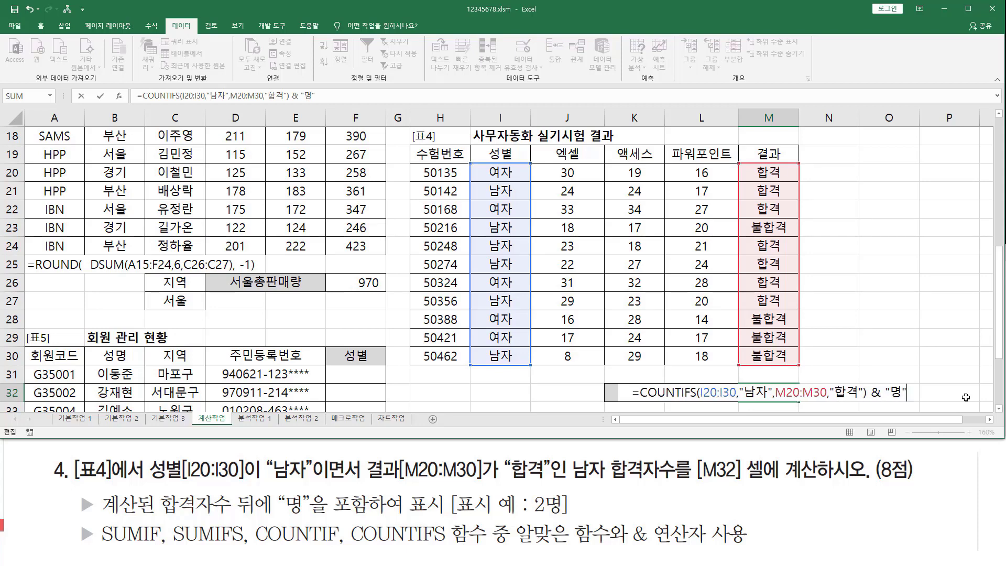
{"action": "key", "text": "Return"}
{"action": "key", "text": "Up"}
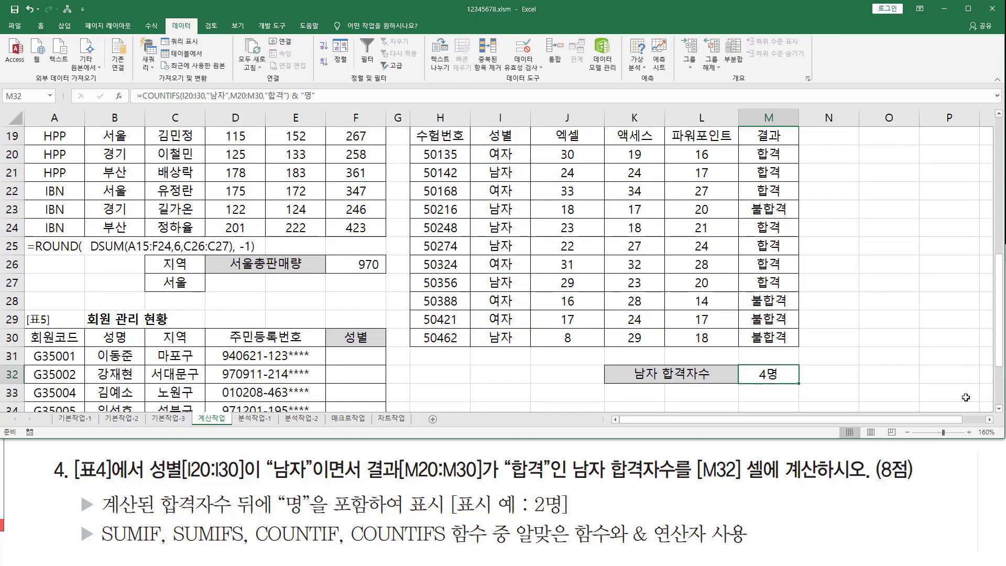
- Copy M32's formula as text into H33 and review its range and criterion pairs and the & "명" part
{"action": "double_click", "coordinate": [766, 374]}
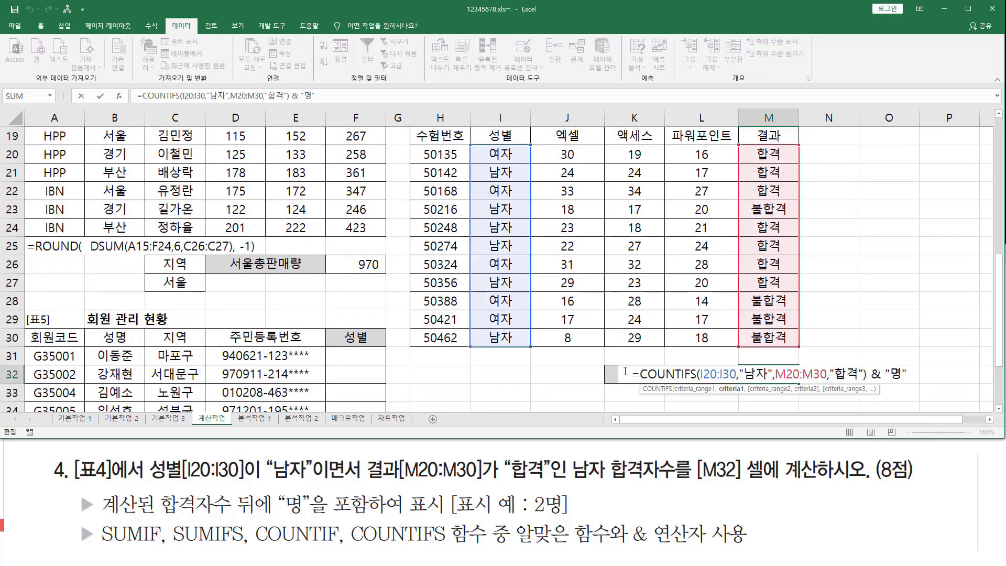
{"action": "left_click_drag", "start_coordinate": [643, 373], "coordinate": [1003, 372]}
{"action": "key", "text": "ctrl+c"}
{"action": "key", "text": "Return"}
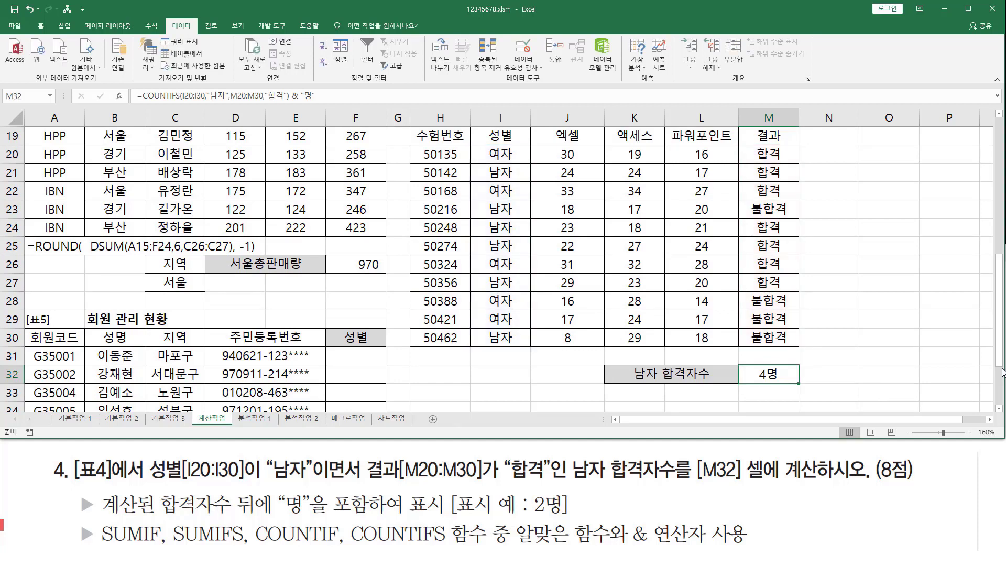
{"action": "key", "text": "Left"}
{"action": "key", "text": "Left"}
{"action": "key", "text": "Left"}
{"action": "key", "text": "Left"}
{"action": "key", "text": "Left"}
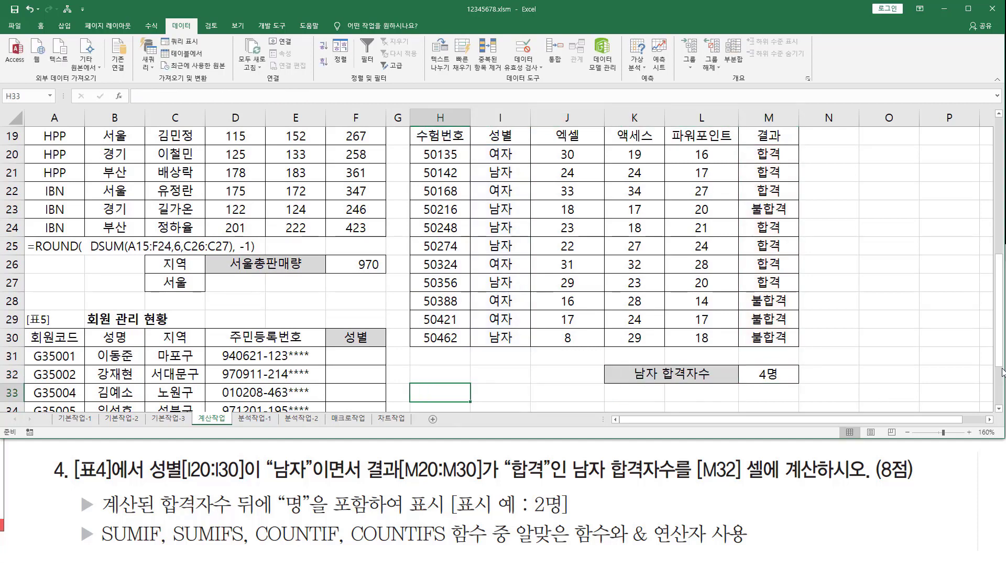
{"action": "key", "text": "ctrl+v"}
{"action": "key", "text": "Return"}
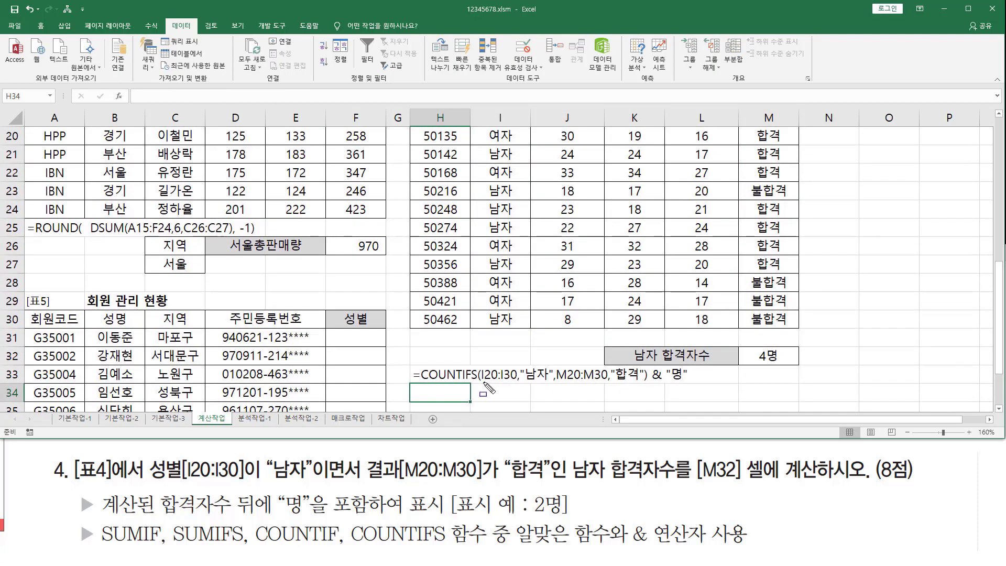
{"action": "mouse_move", "coordinate": [483, 382]}
{"action": "left_mouse_down"}
{"action": "mouse_move", "coordinate": [638, 380]}
{"action": "mouse_move", "coordinate": [600, 379]}
{"action": "left_mouse_up"}
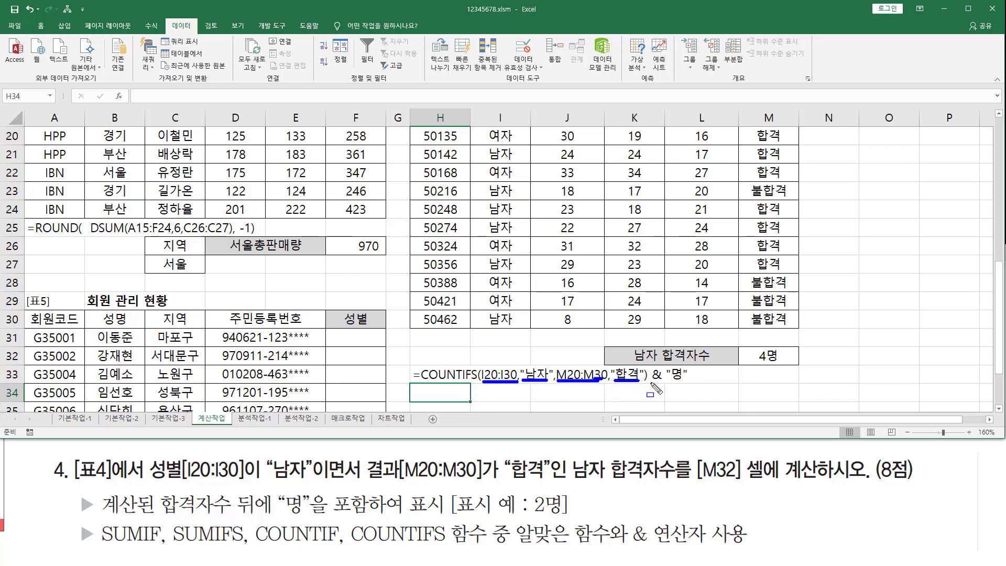
{"action": "left_click_drag", "start_coordinate": [651, 383], "coordinate": [692, 384]}
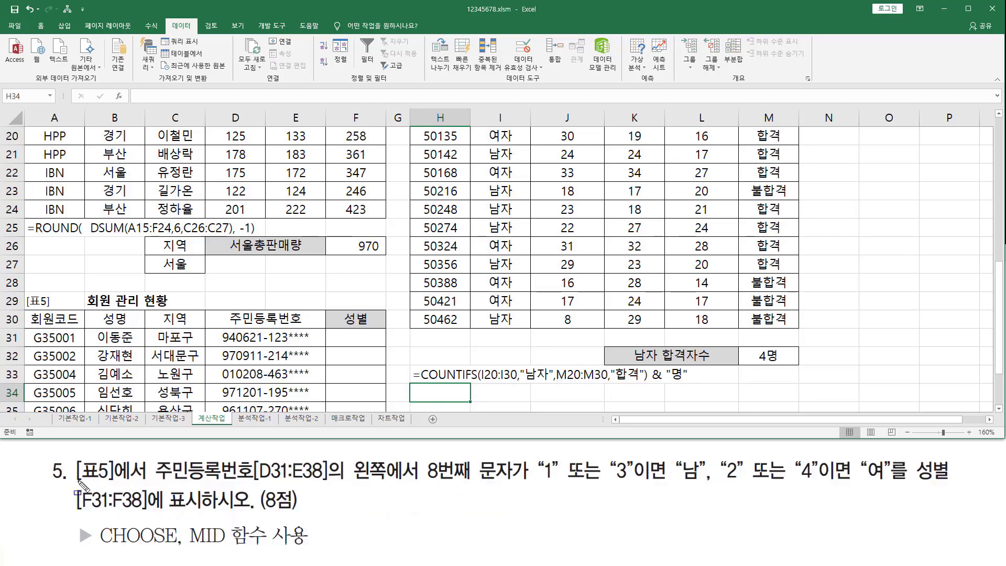
- Examine exercise 5 for [표5]: the eighth character of 주민등록번호, the 남/여 conditions, the 성별 result cells, and the CHOOSE and MID functions
{"action": "left_click_drag", "start_coordinate": [73, 494], "coordinate": [116, 494]}
{"action": "left_click_drag", "start_coordinate": [22, 291], "coordinate": [54, 308]}
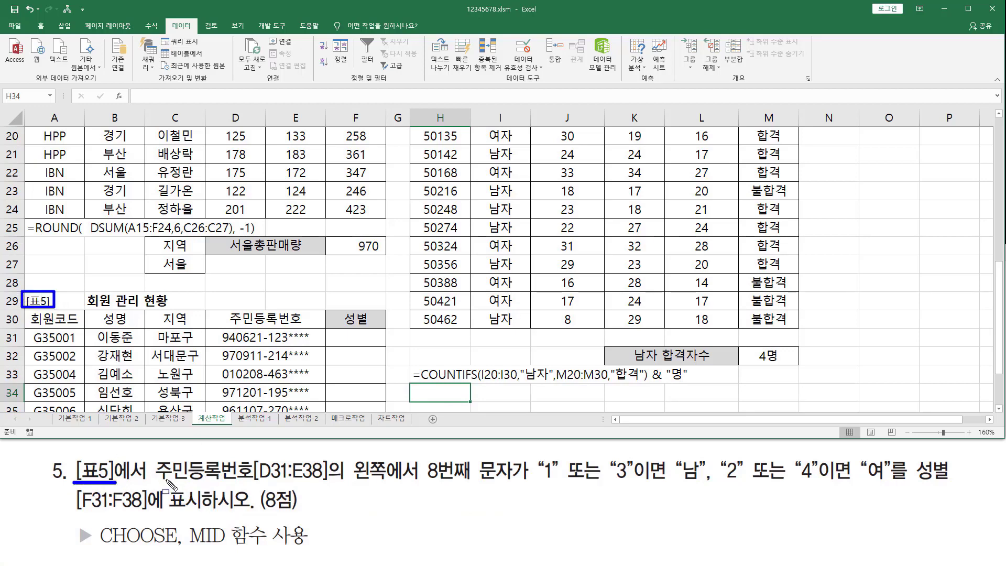
{"action": "left_click_drag", "start_coordinate": [216, 326], "coordinate": [315, 414]}
{"action": "mouse_move", "coordinate": [157, 479]}
{"action": "left_mouse_down"}
{"action": "mouse_move", "coordinate": [526, 490]}
{"action": "mouse_move", "coordinate": [532, 459]}
{"action": "left_mouse_up"}
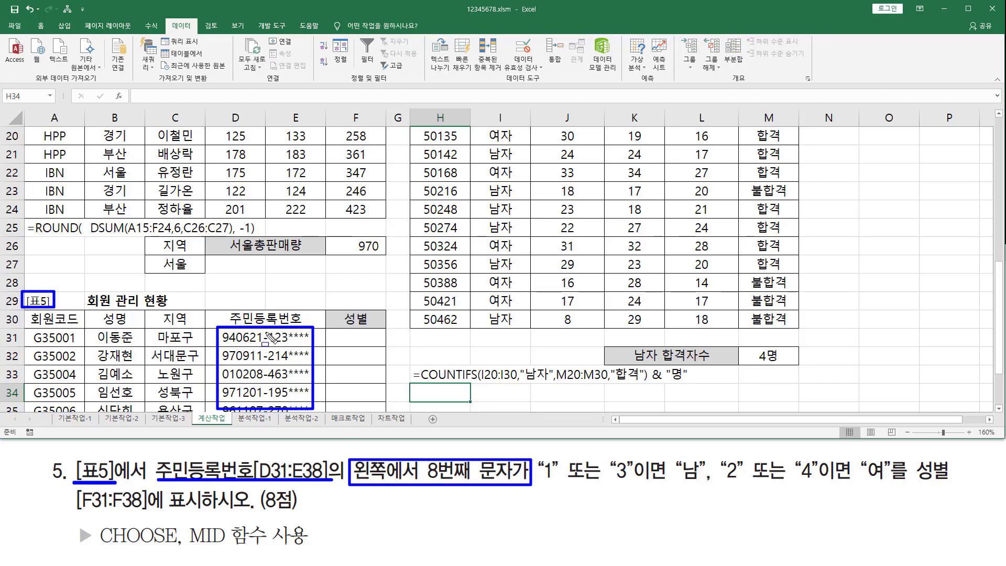
{"action": "left_click_drag", "start_coordinate": [268, 329], "coordinate": [276, 405]}
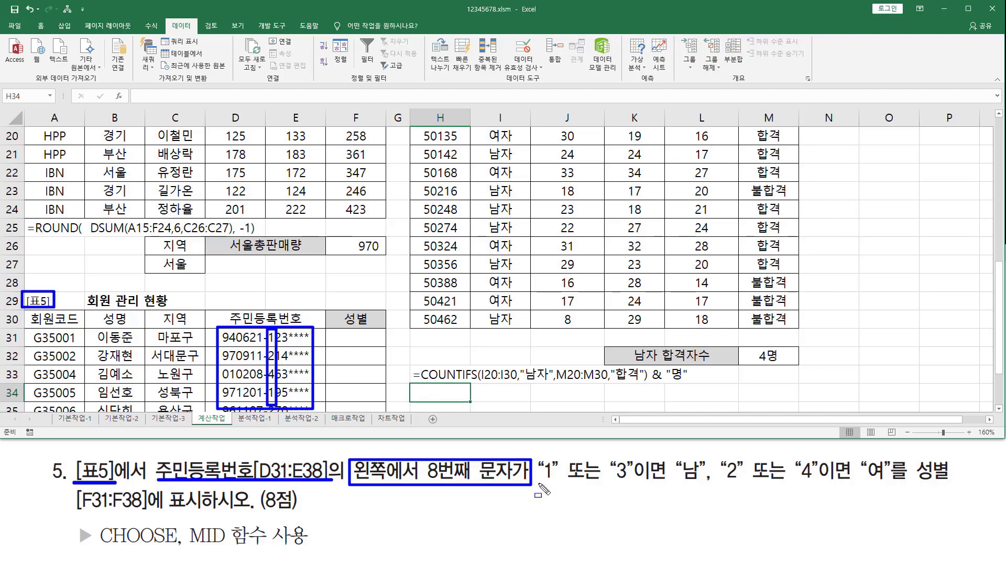
{"action": "left_click_drag", "start_coordinate": [539, 482], "coordinate": [909, 483]}
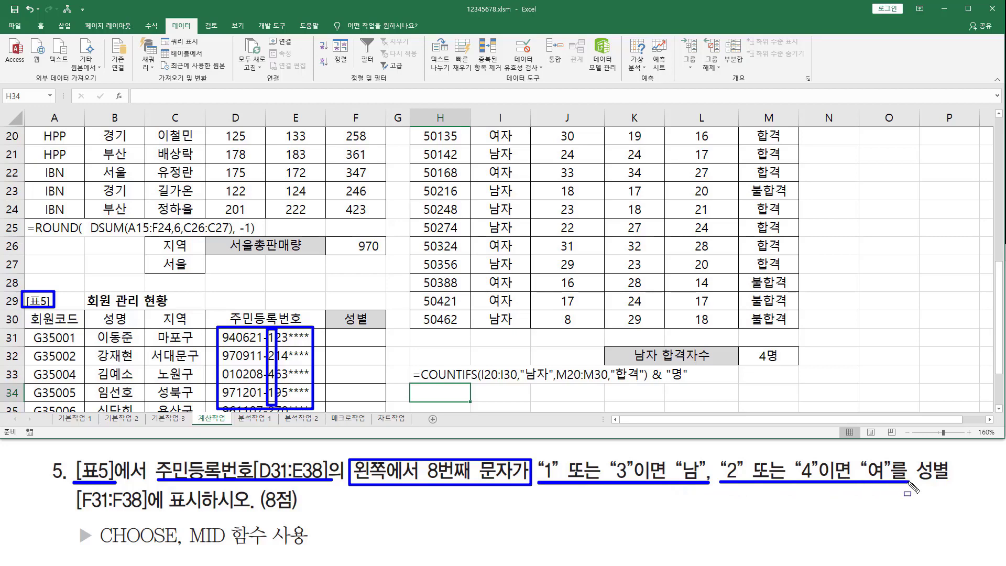
{"action": "left_click_drag", "start_coordinate": [335, 332], "coordinate": [374, 409]}
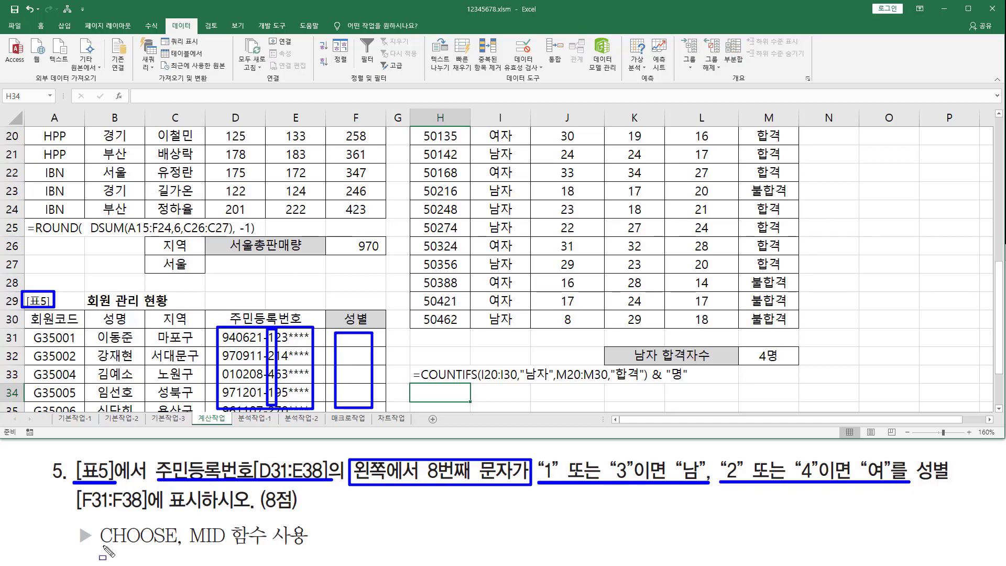
{"action": "left_click_drag", "start_coordinate": [100, 546], "coordinate": [225, 547]}
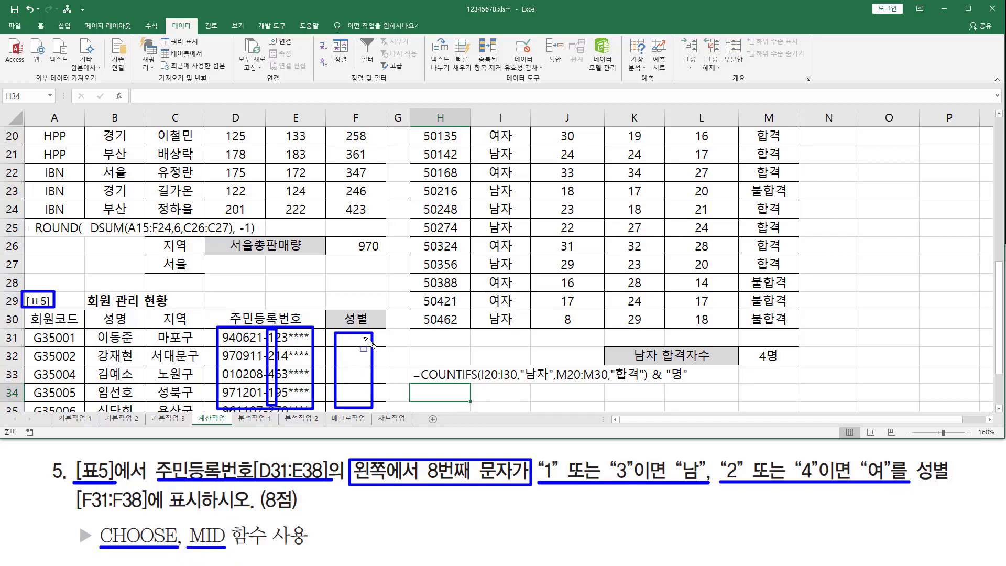
{"action": "key", "text": "Escape"}
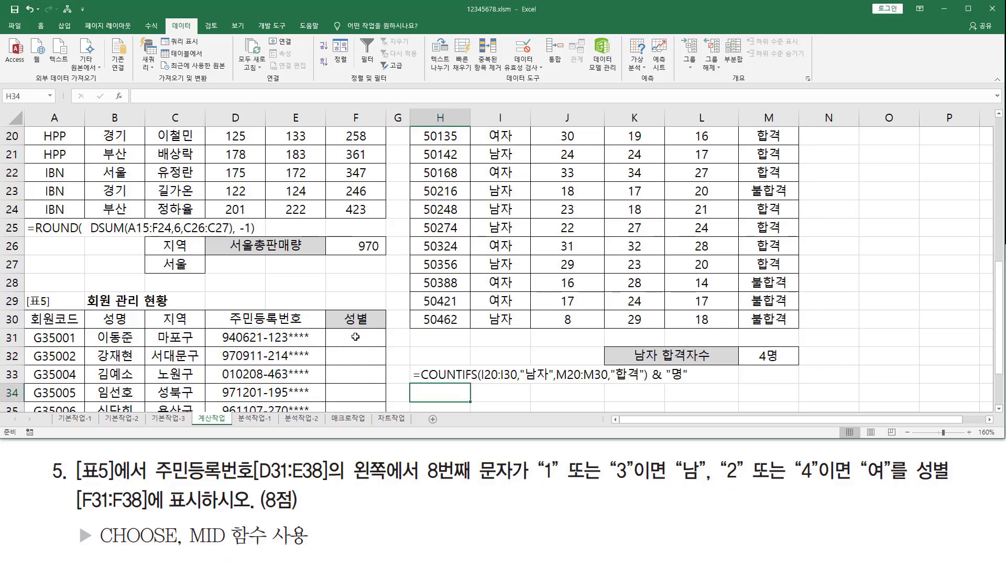
- Examine the eighth character of every 주민등록번호 in rows 31 to 38 and relate it to the MID function
{"action": "left_click", "coordinate": [355, 337]}
{"action": "scroll", "coordinate": [357, 322], "scroll_direction": "down", "scroll_amount": 2}
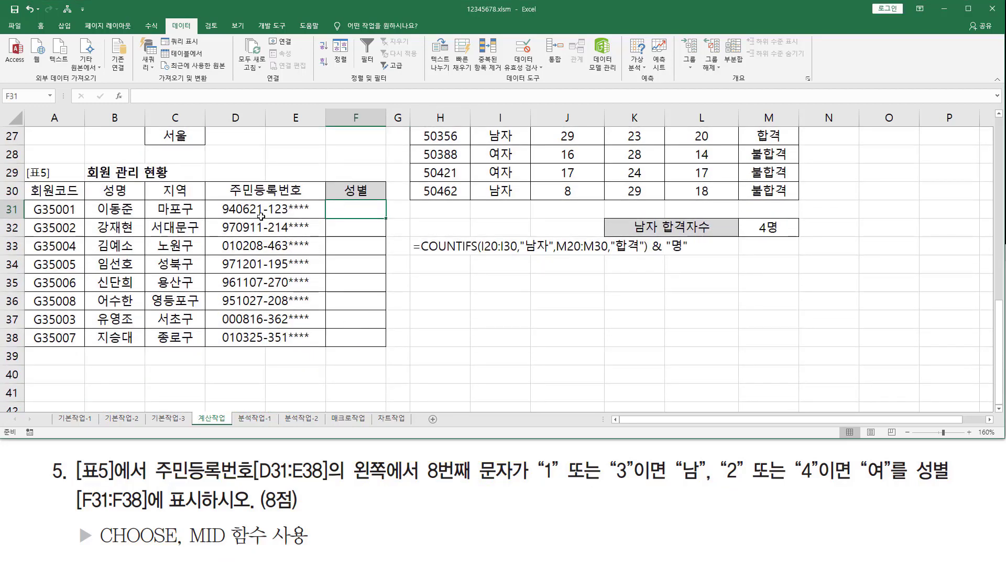
{"action": "left_click_drag", "start_coordinate": [266, 200], "coordinate": [278, 346]}
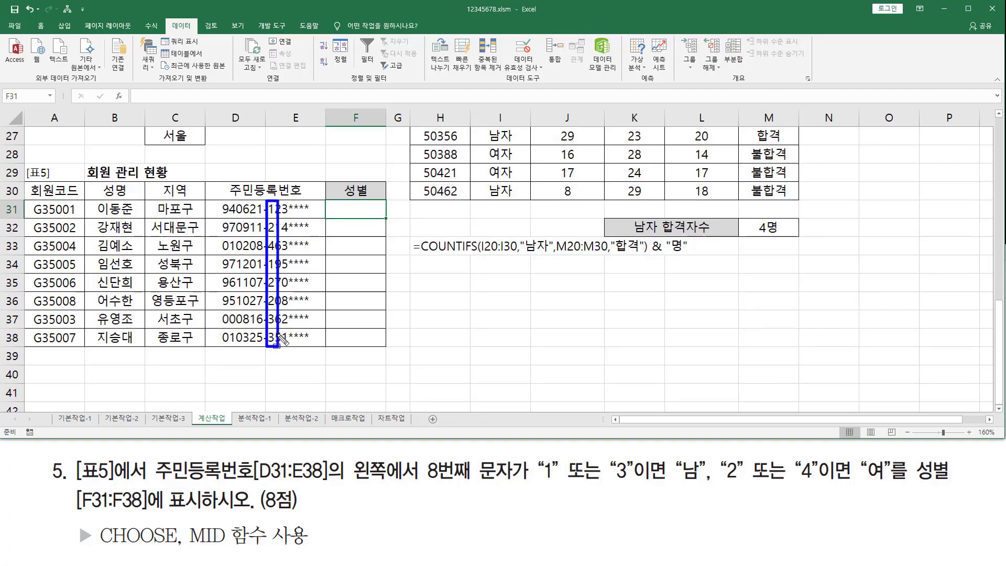
{"action": "left_click_drag", "start_coordinate": [186, 548], "coordinate": [227, 547]}
{"action": "key", "text": "Escape"}
- Write the formula =MID(D31,8,1) in F31 to extract the eighth character of the 주민등록번호
{"action": "left_click", "coordinate": [357, 208]}
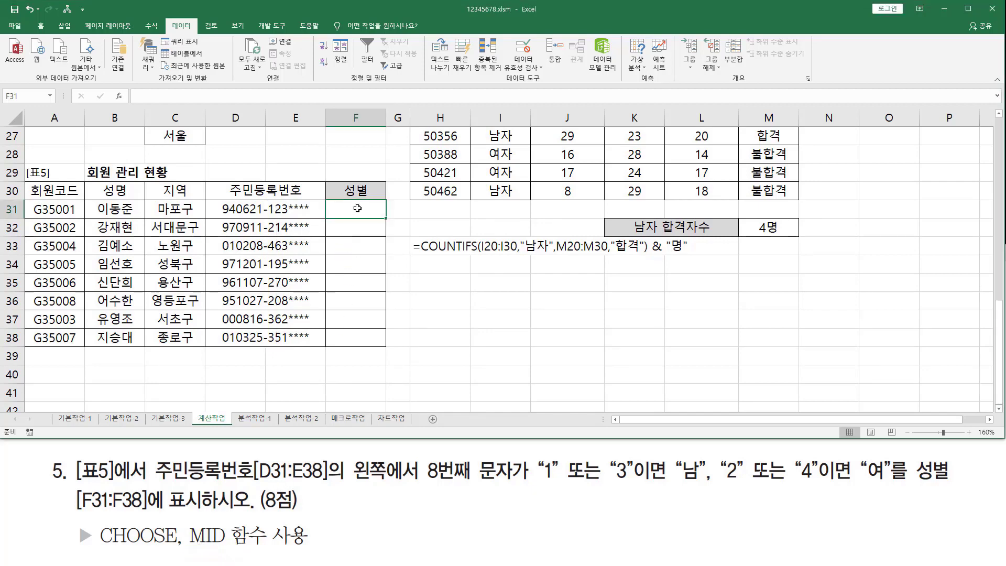
{"action": "type", "text": "="}
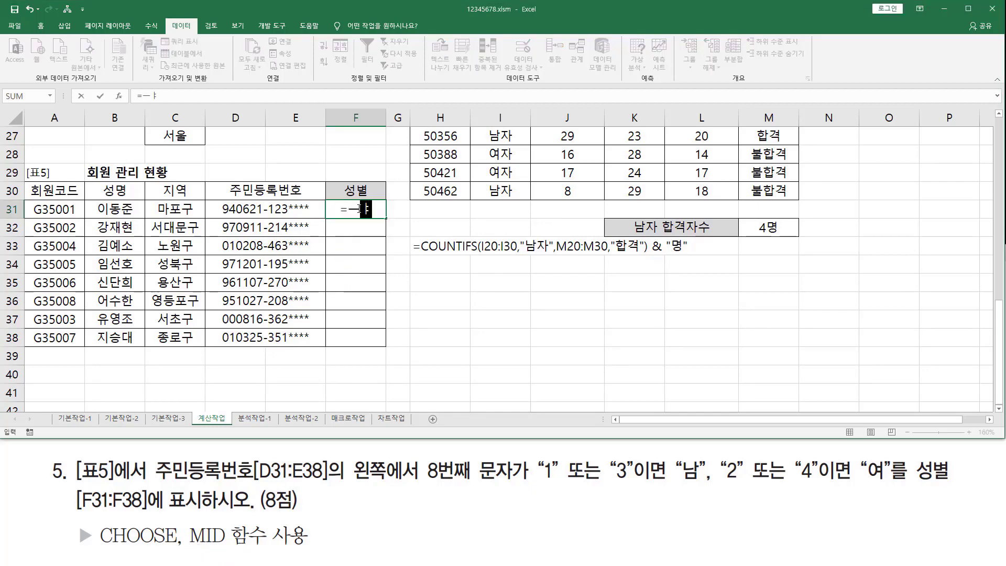
{"action": "type", "text": "mid*("}
{"action": "key", "text": "BackSpace"}
{"action": "key", "text": "BackSpace"}
{"action": "type", "text": "("}
{"action": "key", "text": "Left"}
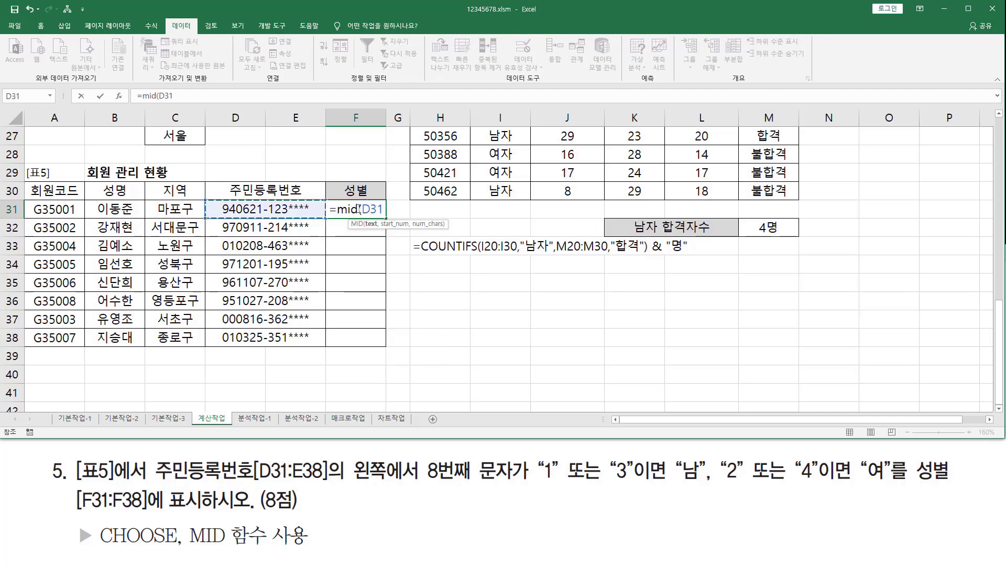
{"action": "type", "text": ","}
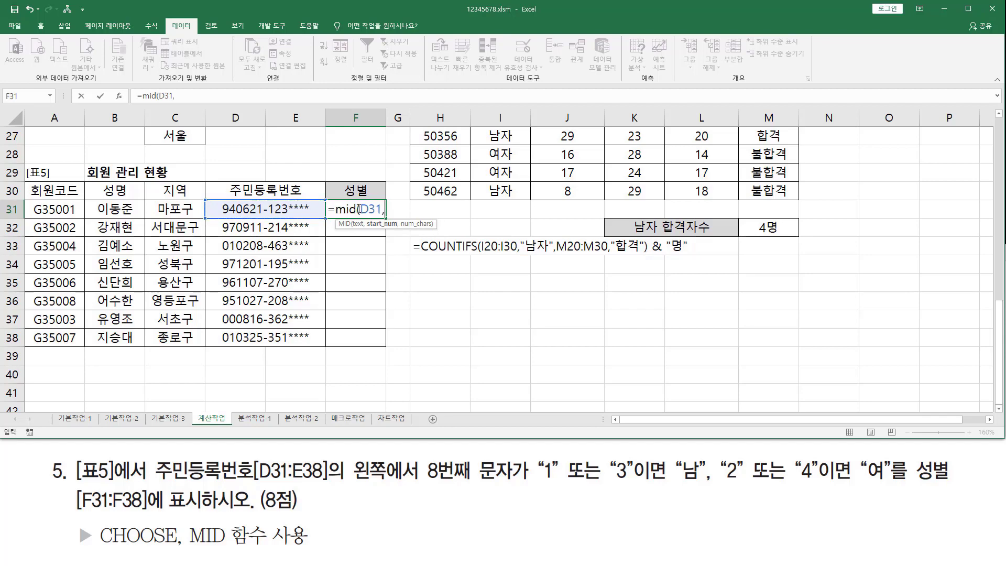
{"action": "type", "text": "8,1"}
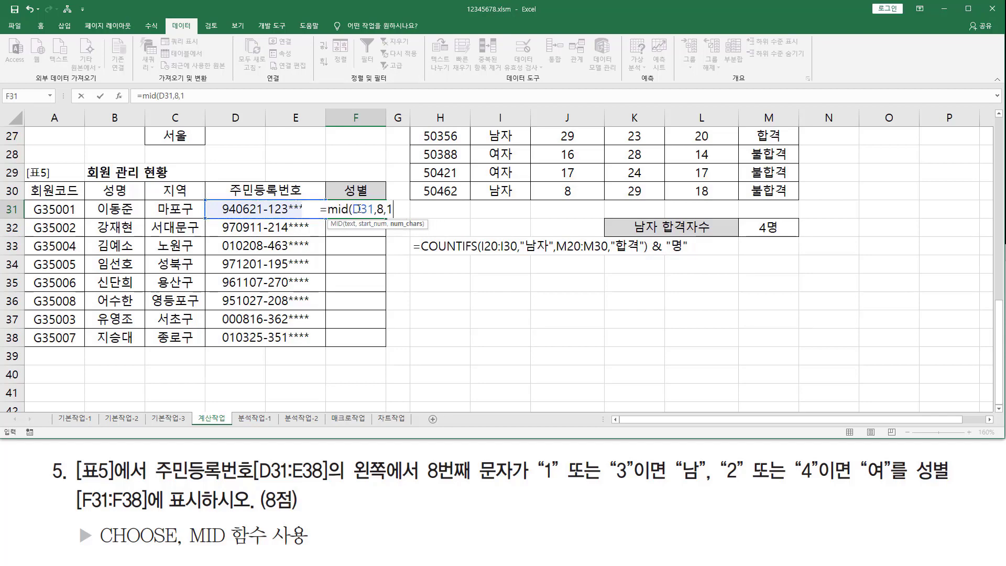
{"action": "type", "text": ")"}
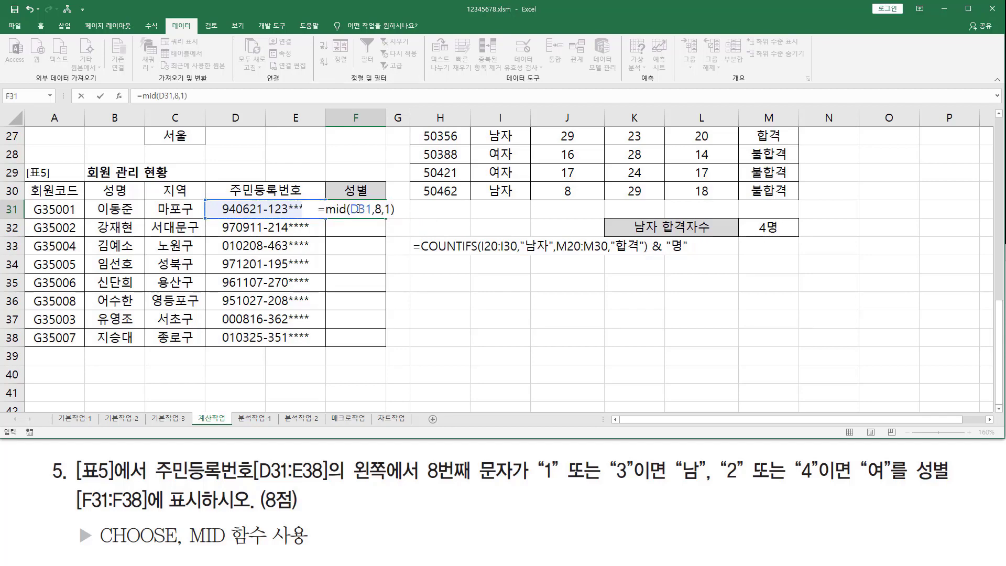
- Check MID's start position 8 and length 1 against the characters in D31, and commit the formula in F31
{"action": "left_click_drag", "start_coordinate": [226, 216], "coordinate": [235, 214]}
{"action": "mouse_move", "coordinate": [228, 195]}
{"action": "left_mouse_down"}
{"action": "mouse_move", "coordinate": [244, 206]}
{"action": "mouse_move", "coordinate": [257, 200]}
{"action": "mouse_move", "coordinate": [264, 225]}
{"action": "mouse_move", "coordinate": [313, 156]}
{"action": "mouse_move", "coordinate": [316, 167]}
{"action": "left_mouse_up"}
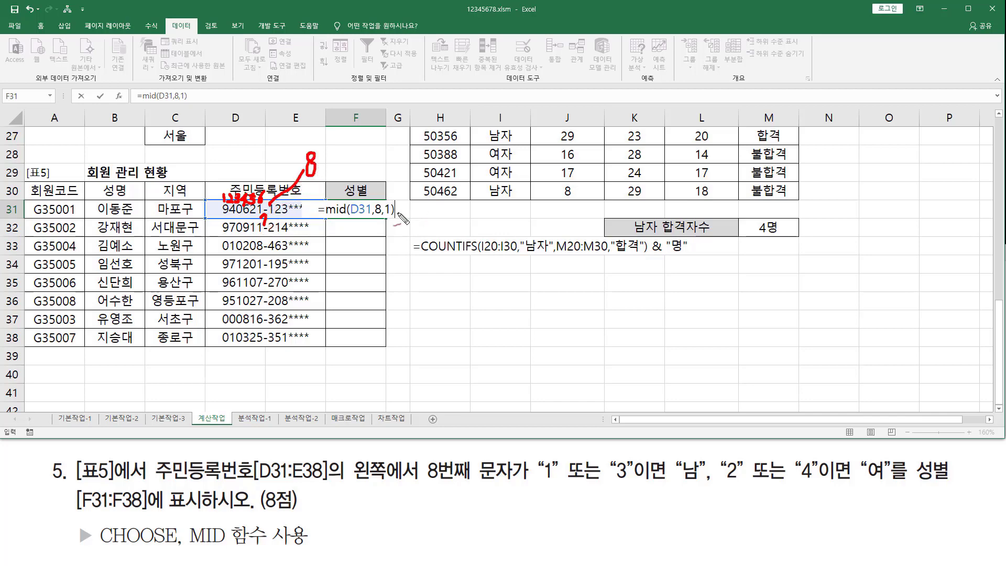
{"action": "mouse_move", "coordinate": [373, 215]}
{"action": "left_mouse_down"}
{"action": "mouse_move", "coordinate": [392, 227]}
{"action": "mouse_move", "coordinate": [387, 213]}
{"action": "left_mouse_up"}
{"action": "key", "text": "Escape"}
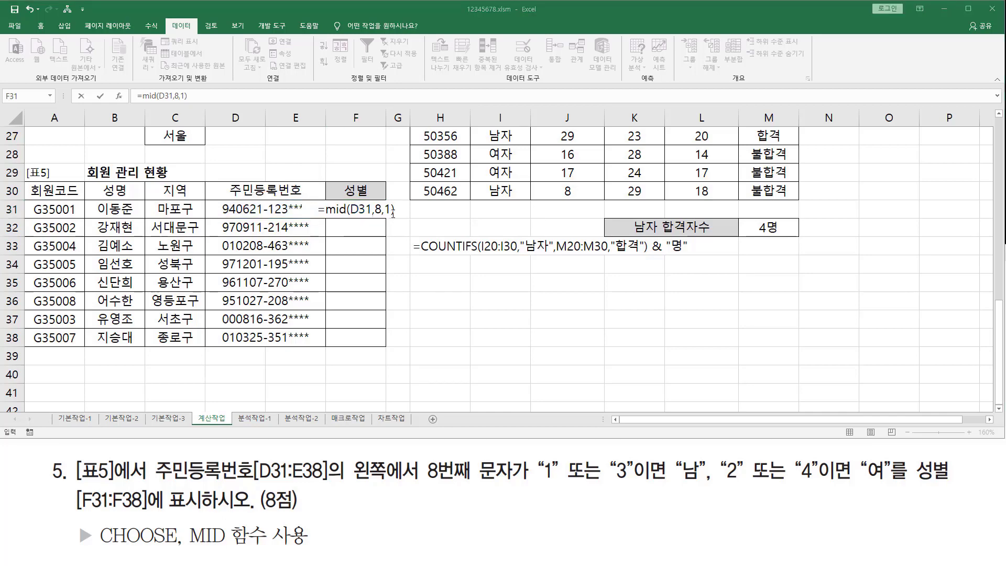
{"action": "left_click", "coordinate": [332, 209]}
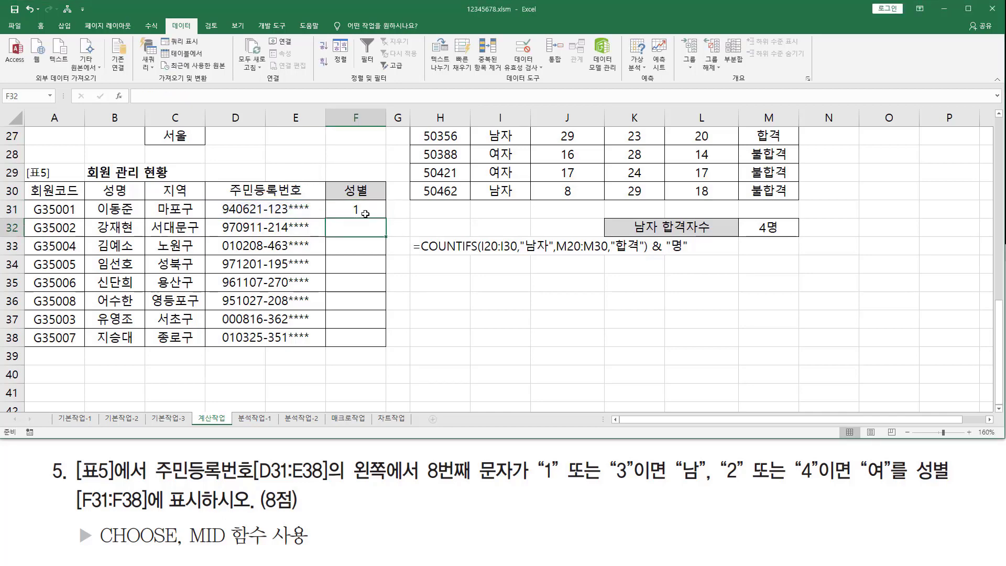
- Fill the MID formula from F31 down to F38 and compare the results with the eighth characters of the 주민등록번호 column
{"action": "left_click_drag", "start_coordinate": [388, 219], "coordinate": [381, 350]}
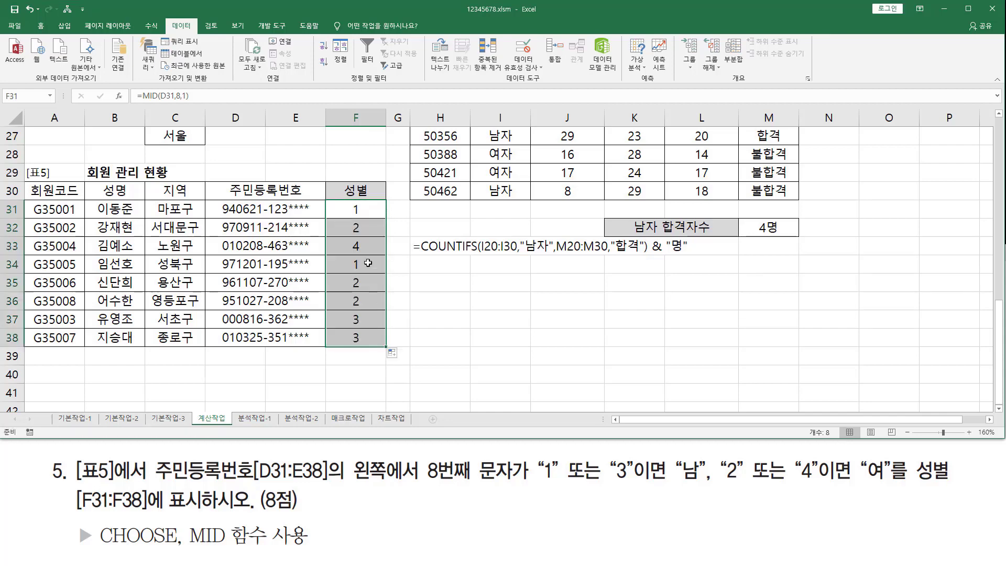
{"action": "left_click_drag", "start_coordinate": [266, 201], "coordinate": [279, 351]}
{"action": "mouse_move", "coordinate": [346, 198]}
{"action": "left_mouse_down"}
{"action": "mouse_move", "coordinate": [364, 212]}
{"action": "mouse_move", "coordinate": [377, 321]}
{"action": "mouse_move", "coordinate": [367, 344]}
{"action": "left_mouse_up"}
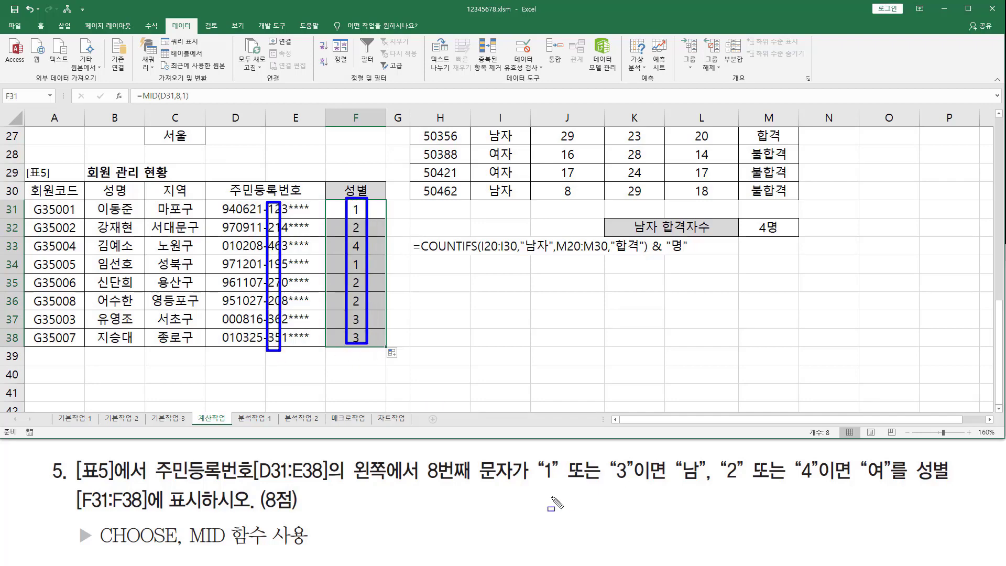
{"action": "left_click_drag", "start_coordinate": [100, 547], "coordinate": [168, 547]}
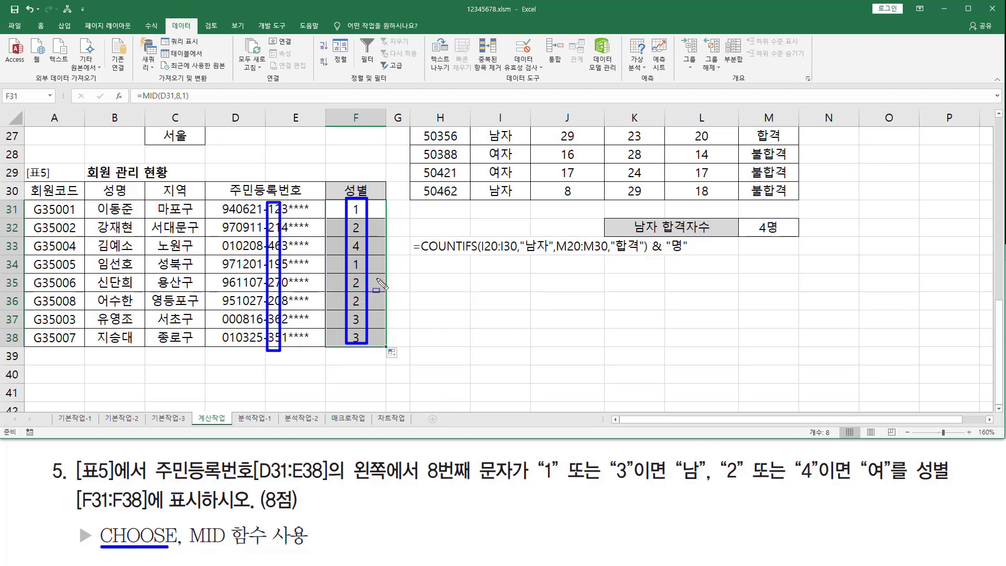
{"action": "key", "text": "Escape"}
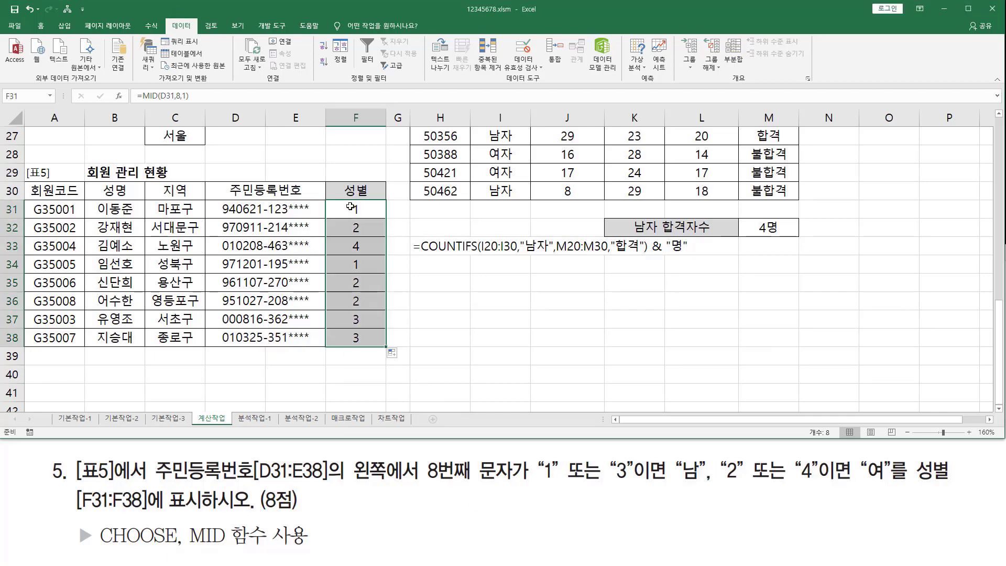
- Nest F31's MID(D31,8,1) inside a CHOOSE function as its index argument
{"action": "left_click", "coordinate": [351, 207]}
{"action": "double_click", "coordinate": [350, 206]}
{"action": "double_click", "coordinate": [350, 206]}
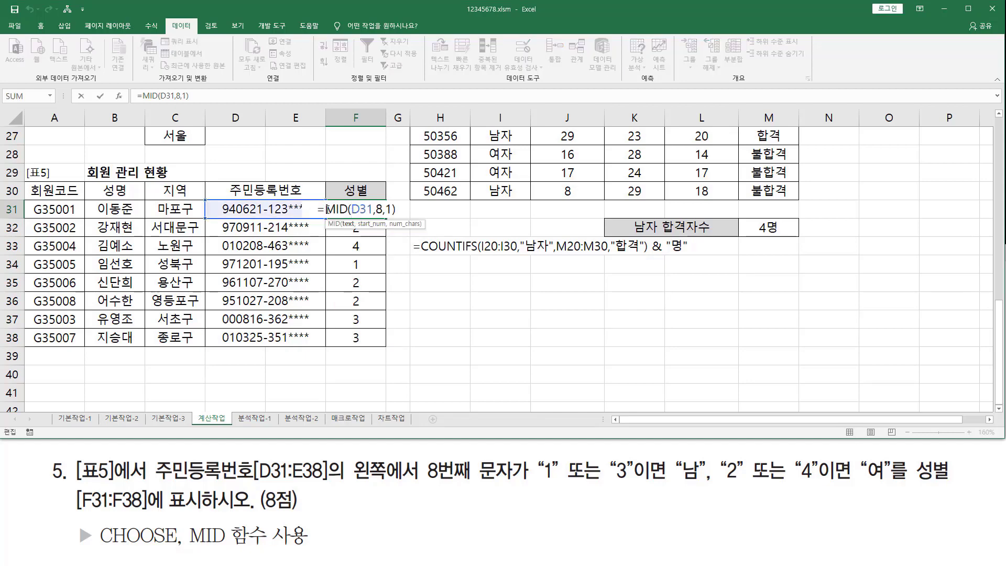
{"action": "left_click_drag", "start_coordinate": [327, 210], "coordinate": [444, 210]}
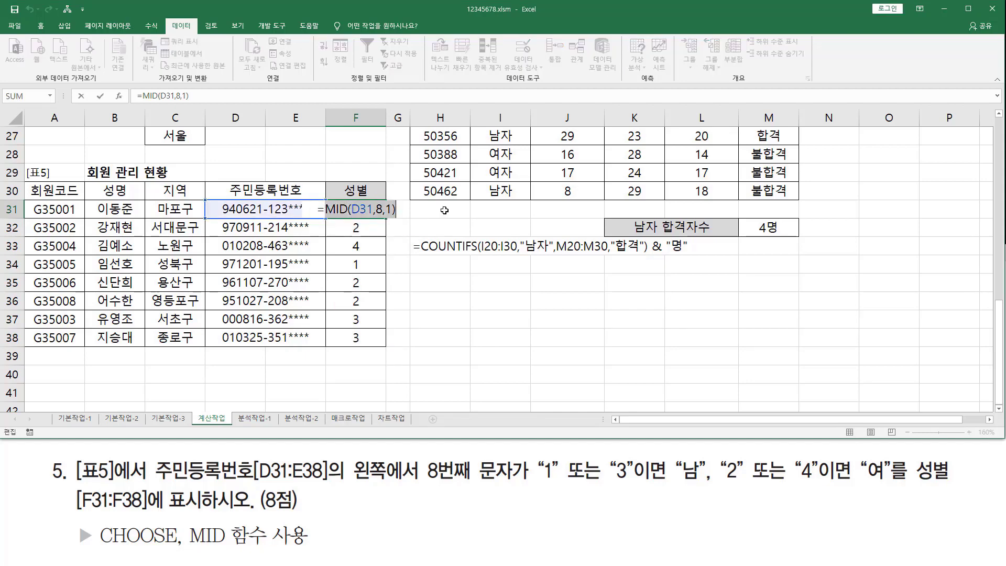
{"action": "key", "text": "ctrl+x"}
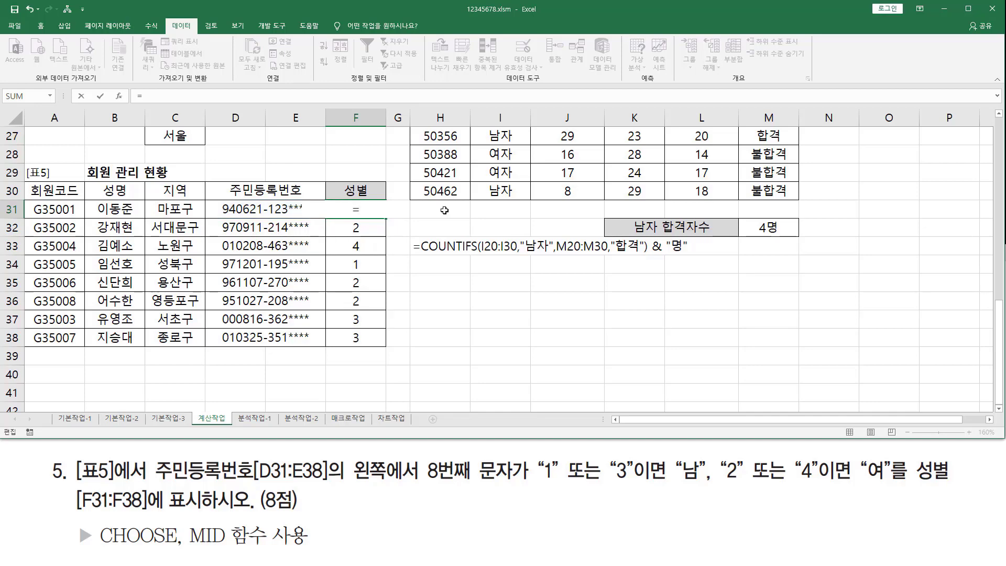
{"action": "type", "text": "choo"}
{"action": "key", "text": "Tab"}
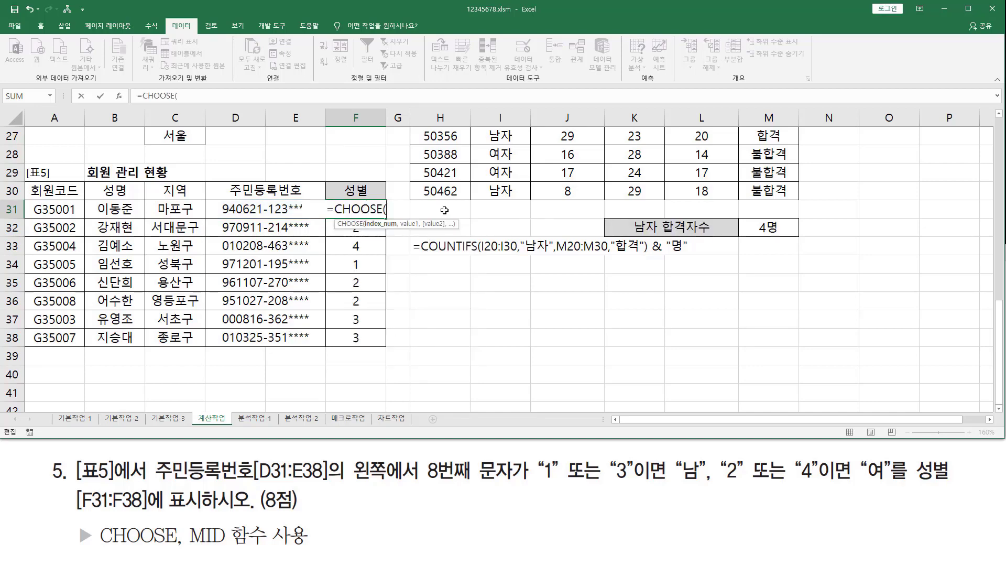
{"action": "key", "text": "ctrl+v"}
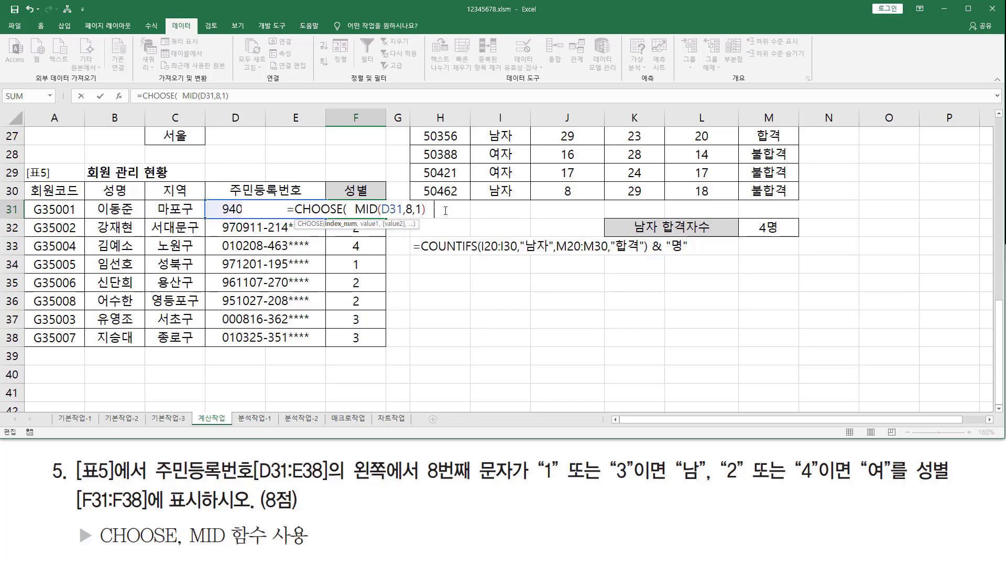
- Add "남", "여", "남", "여" as the CHOOSE values in F31 and commit the formula
{"action": "type", "text": ","}
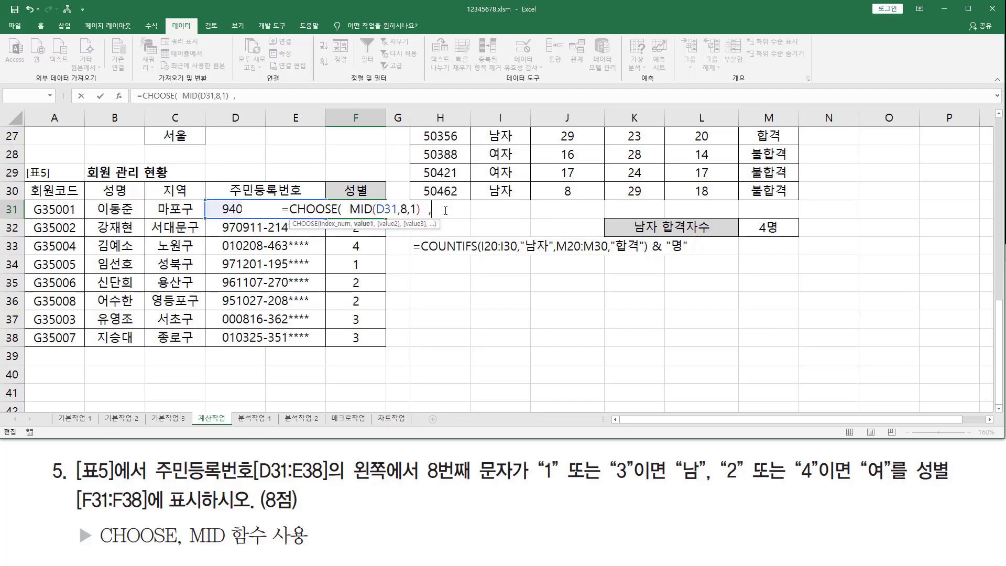
{"action": "type", "text": "\"나"}
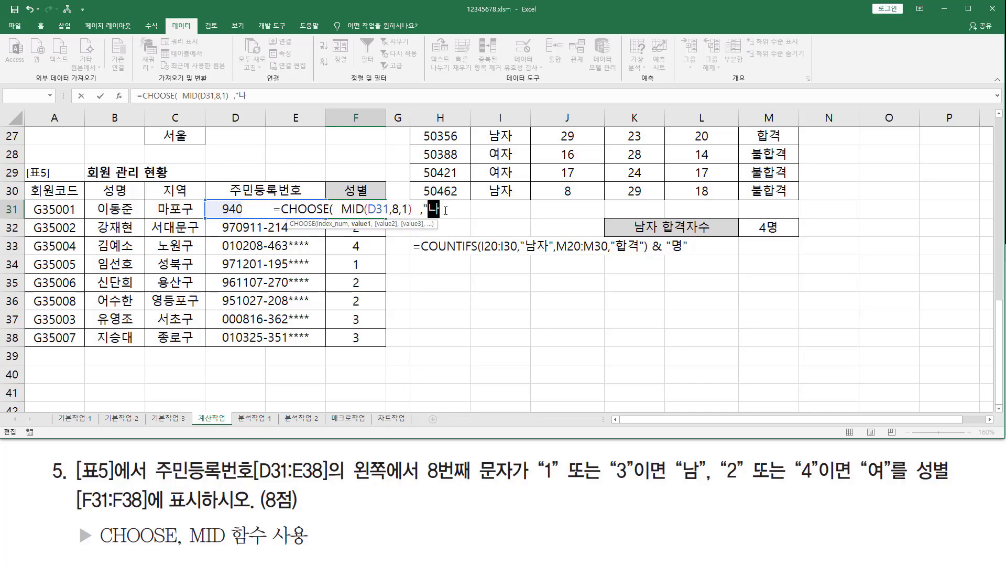
{"action": "type", "text": "\""}
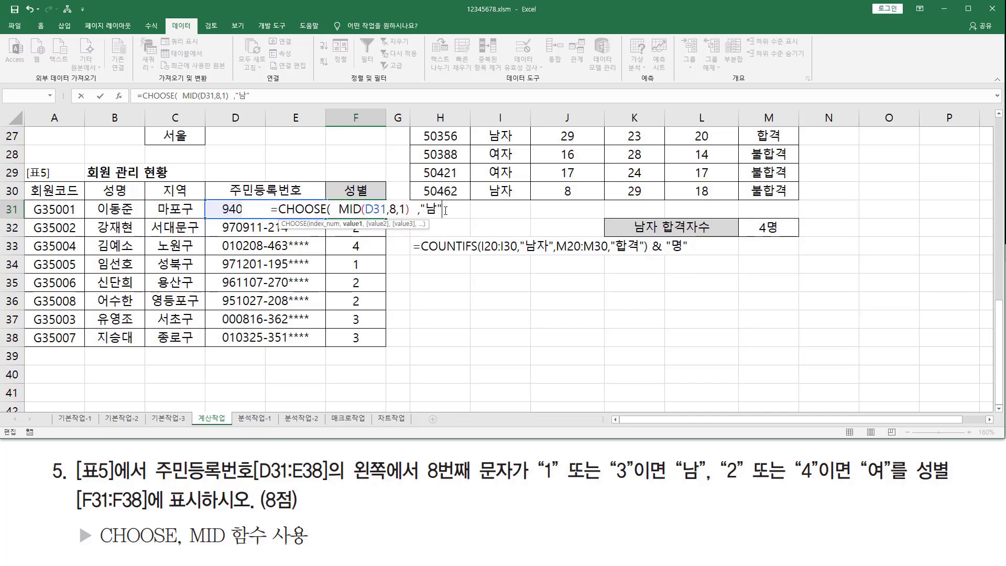
{"action": "type", "text": ",\"여\""}
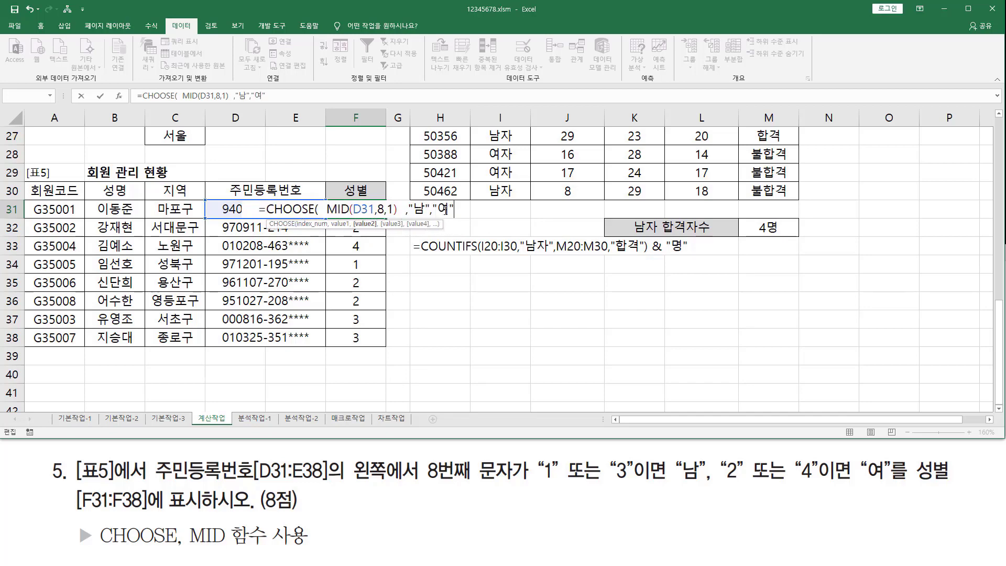
{"action": "type", "text": ",\"남\",\""}
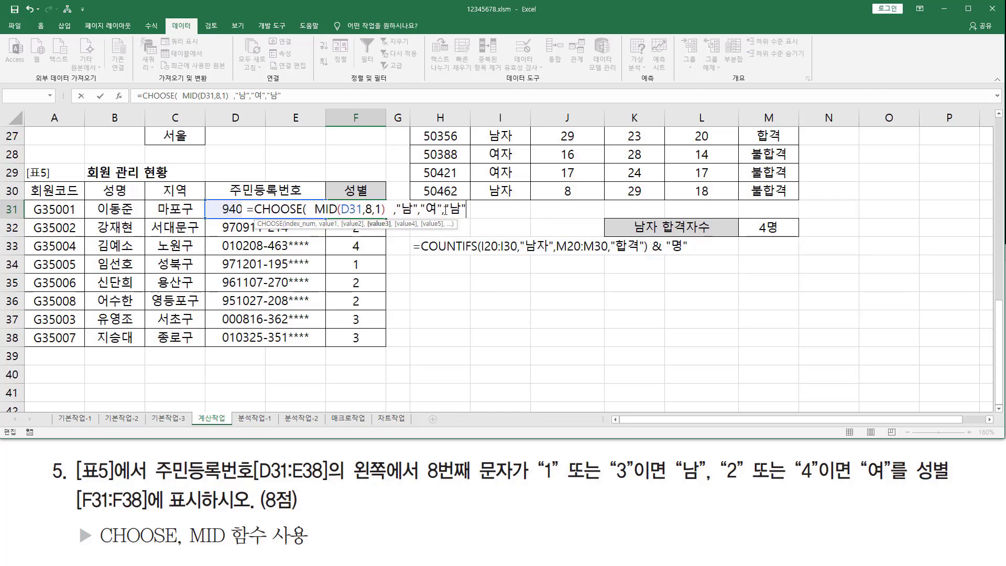
{"action": "type", "text": "여\""}
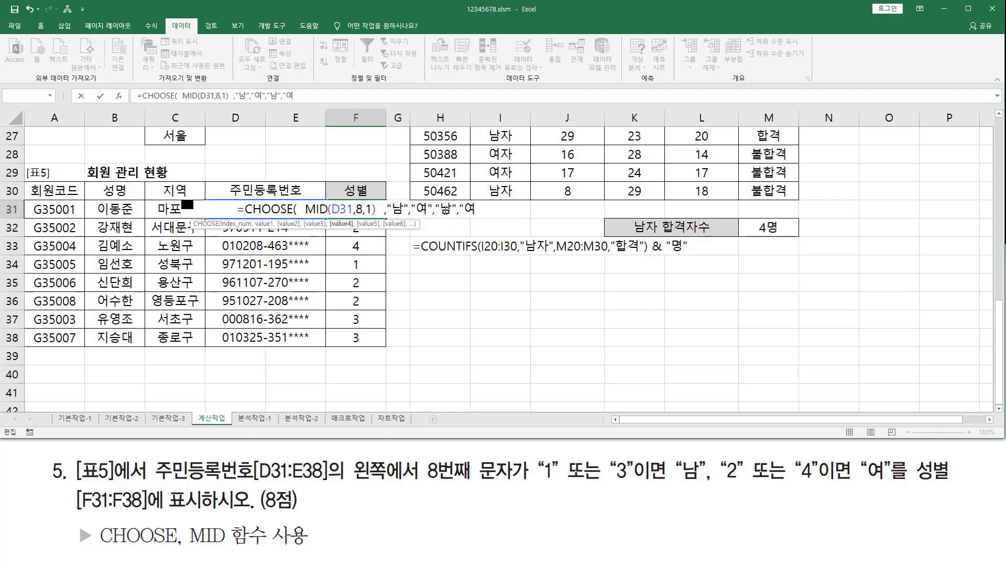
{"action": "type", "text": ")"}
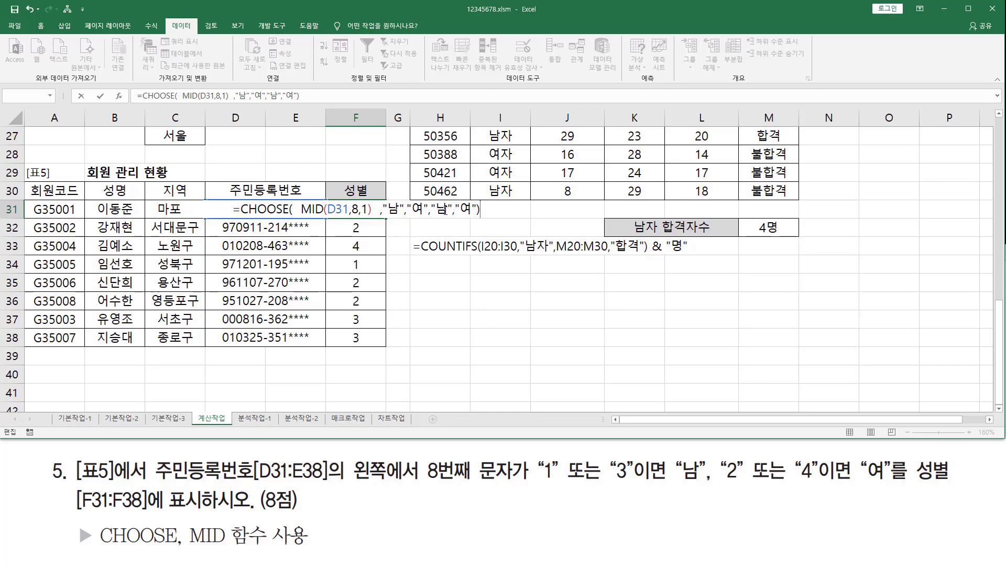
{"action": "key", "text": "ctrl+Return"}
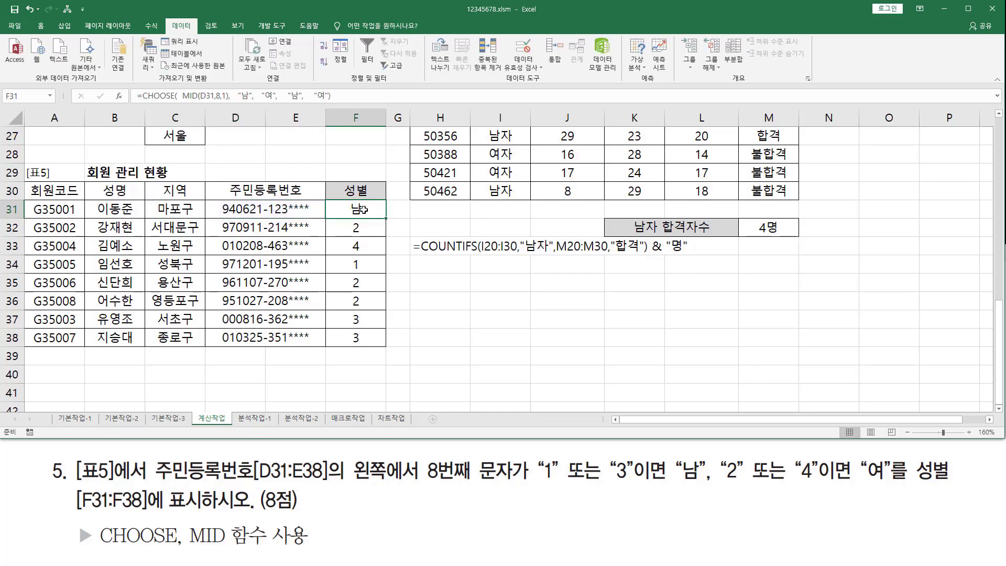
- Fill the CHOOSE formula from F31 down to F38 in the 성별 column
{"action": "key", "text": "ctrl+2"}
{"action": "left_click_drag", "start_coordinate": [353, 233], "coordinate": [362, 233]}
{"action": "key", "text": "Escape"}
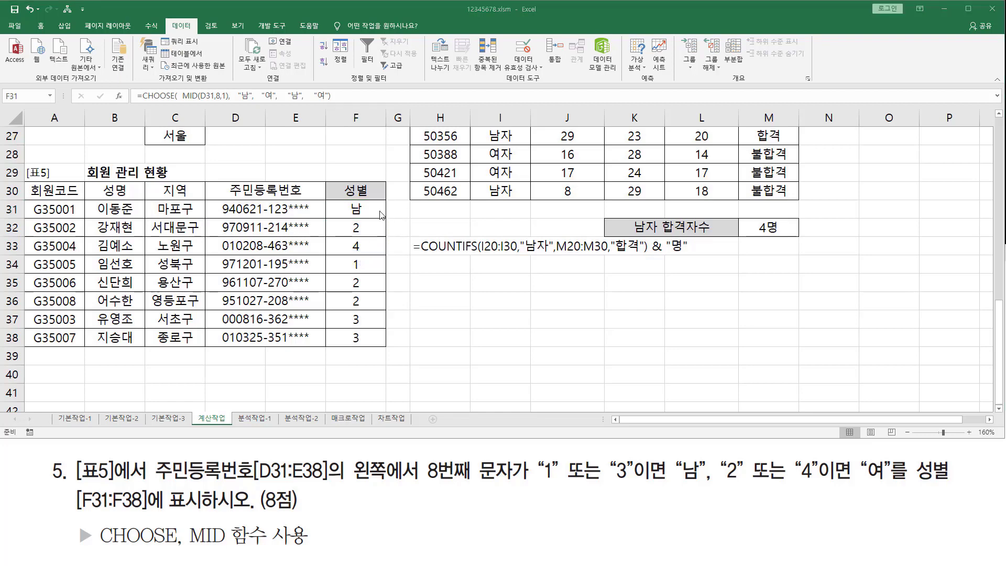
{"action": "left_click_drag", "start_coordinate": [387, 237], "coordinate": [384, 345]}
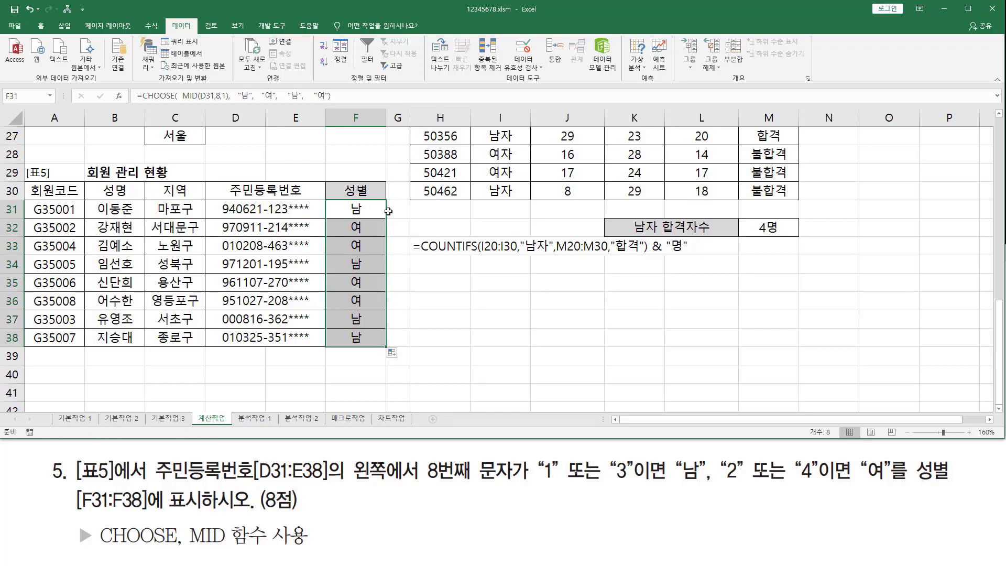
- Copy F31's formula as text into B40 and review its MID index and the four 남/여 values
{"action": "left_click", "coordinate": [366, 209]}
{"action": "double_click", "coordinate": [351, 209]}
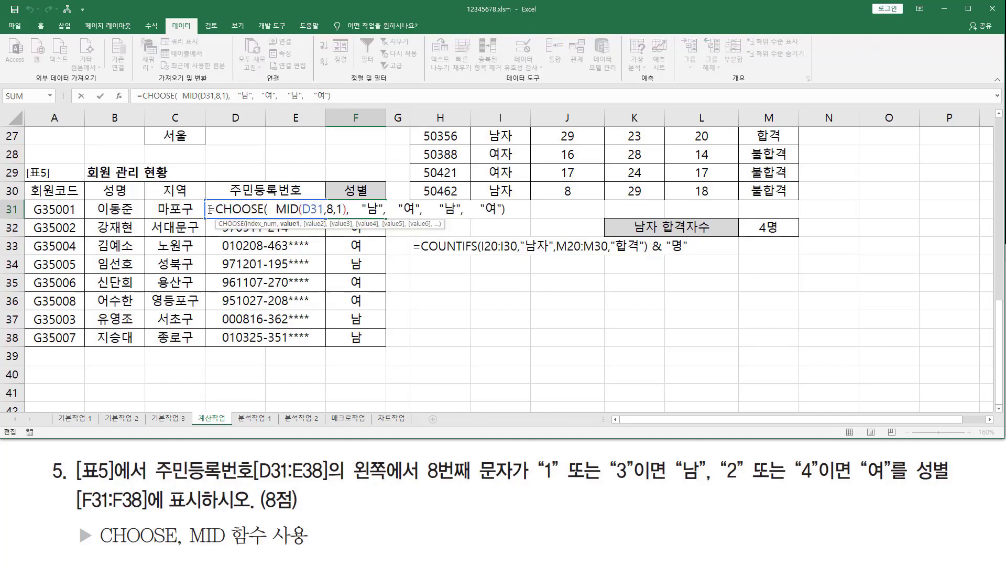
{"action": "left_click_drag", "start_coordinate": [210, 209], "coordinate": [704, 211]}
{"action": "key", "text": "ctrl+c"}
{"action": "key", "text": "Escape"}
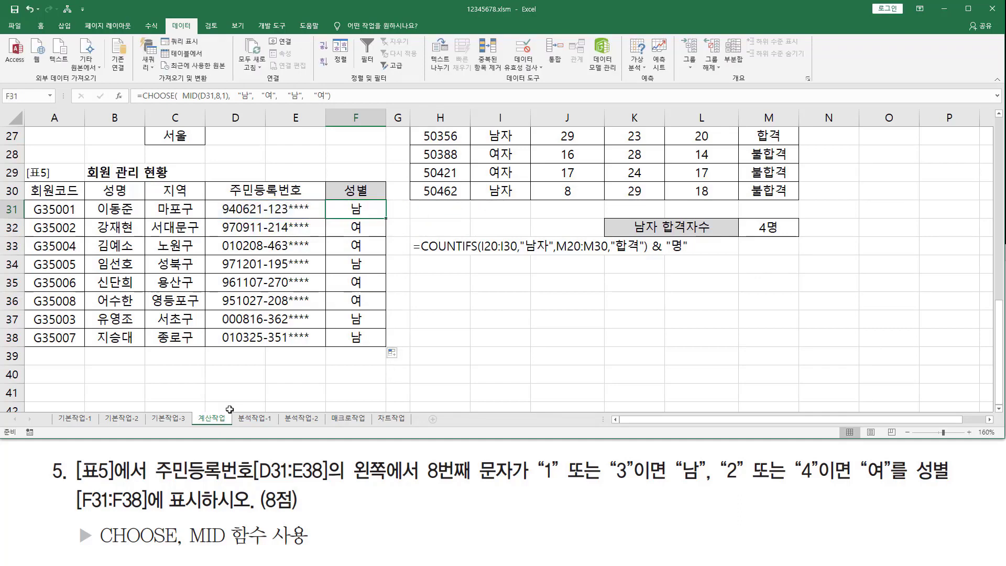
{"action": "left_click", "coordinate": [125, 362]}
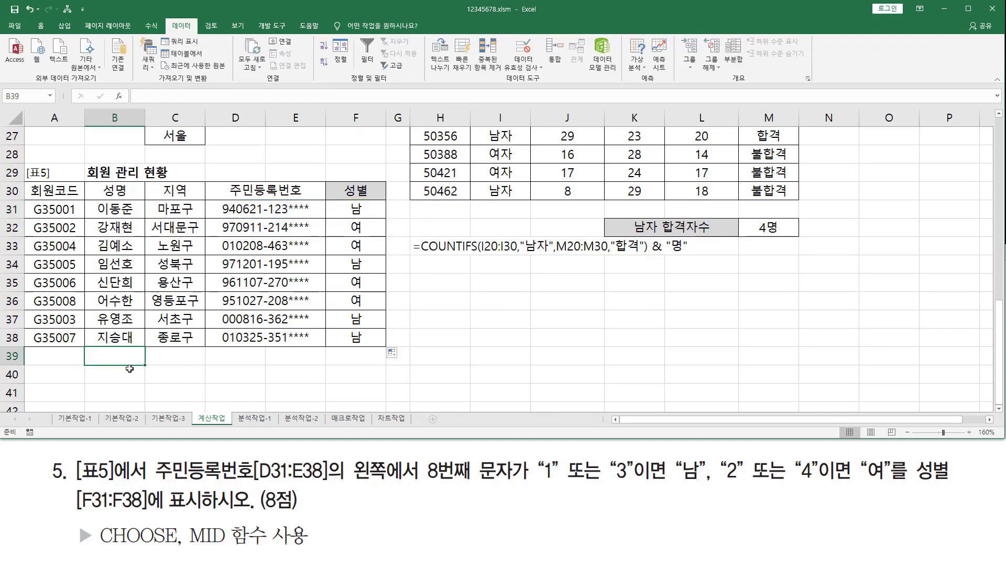
{"action": "left_click", "coordinate": [129, 369]}
{"action": "type", "text": "'"}
{"action": "key", "text": "ctrl+v"}
{"action": "key", "text": "Return"}
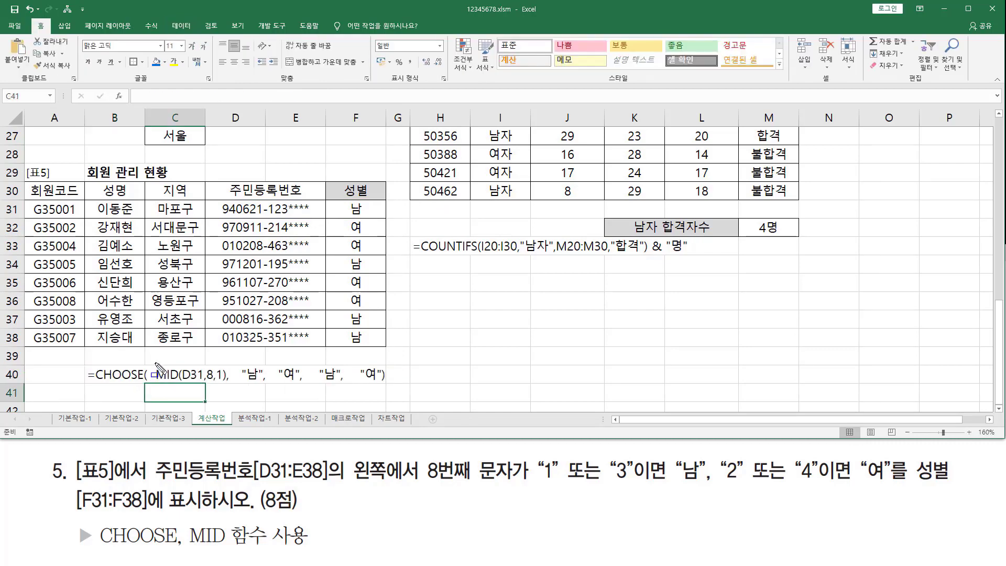
{"action": "mouse_move", "coordinate": [154, 361]}
{"action": "left_mouse_down"}
{"action": "mouse_move", "coordinate": [171, 390]}
{"action": "mouse_move", "coordinate": [225, 389]}
{"action": "left_mouse_up"}
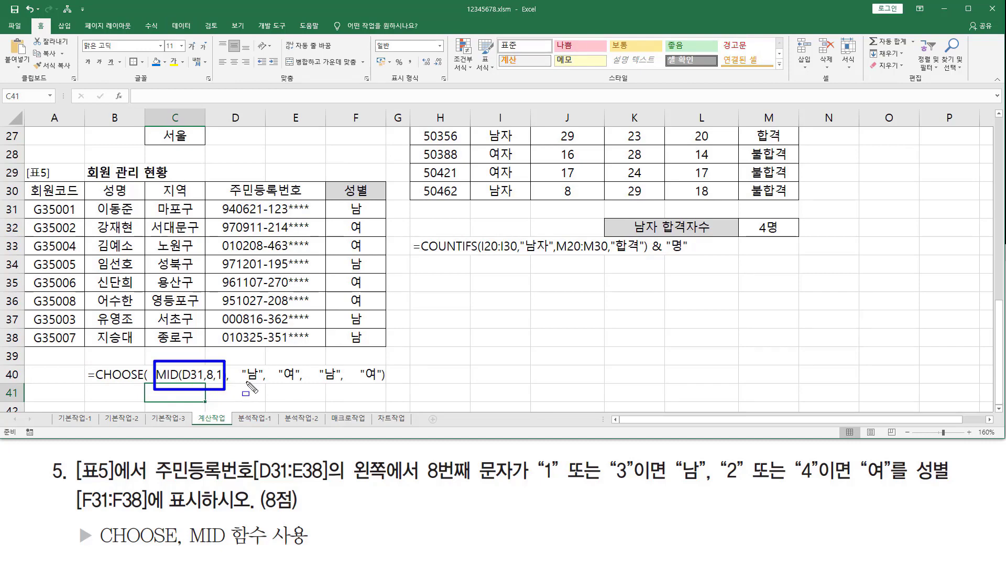
{"action": "left_click_drag", "start_coordinate": [245, 381], "coordinate": [378, 382]}
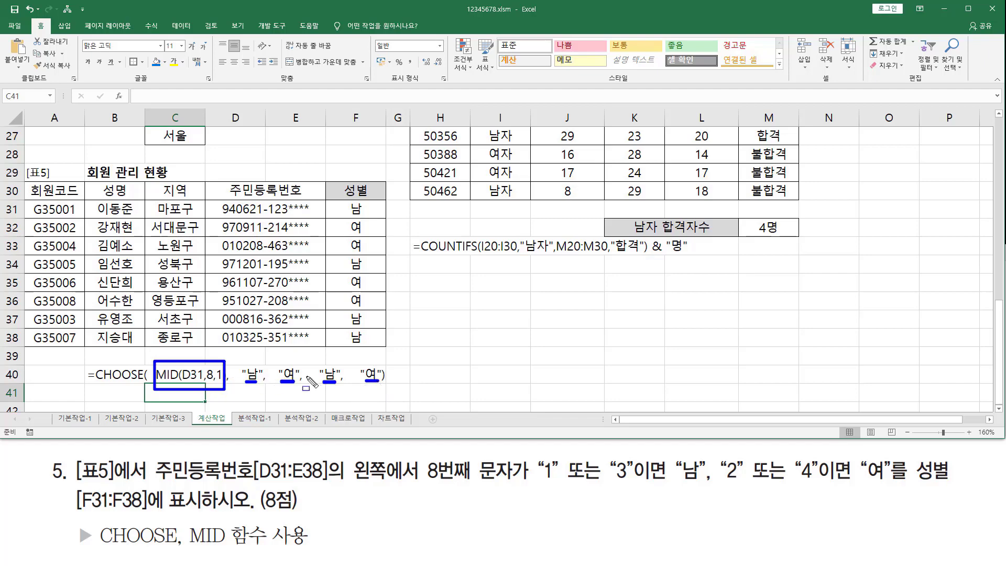